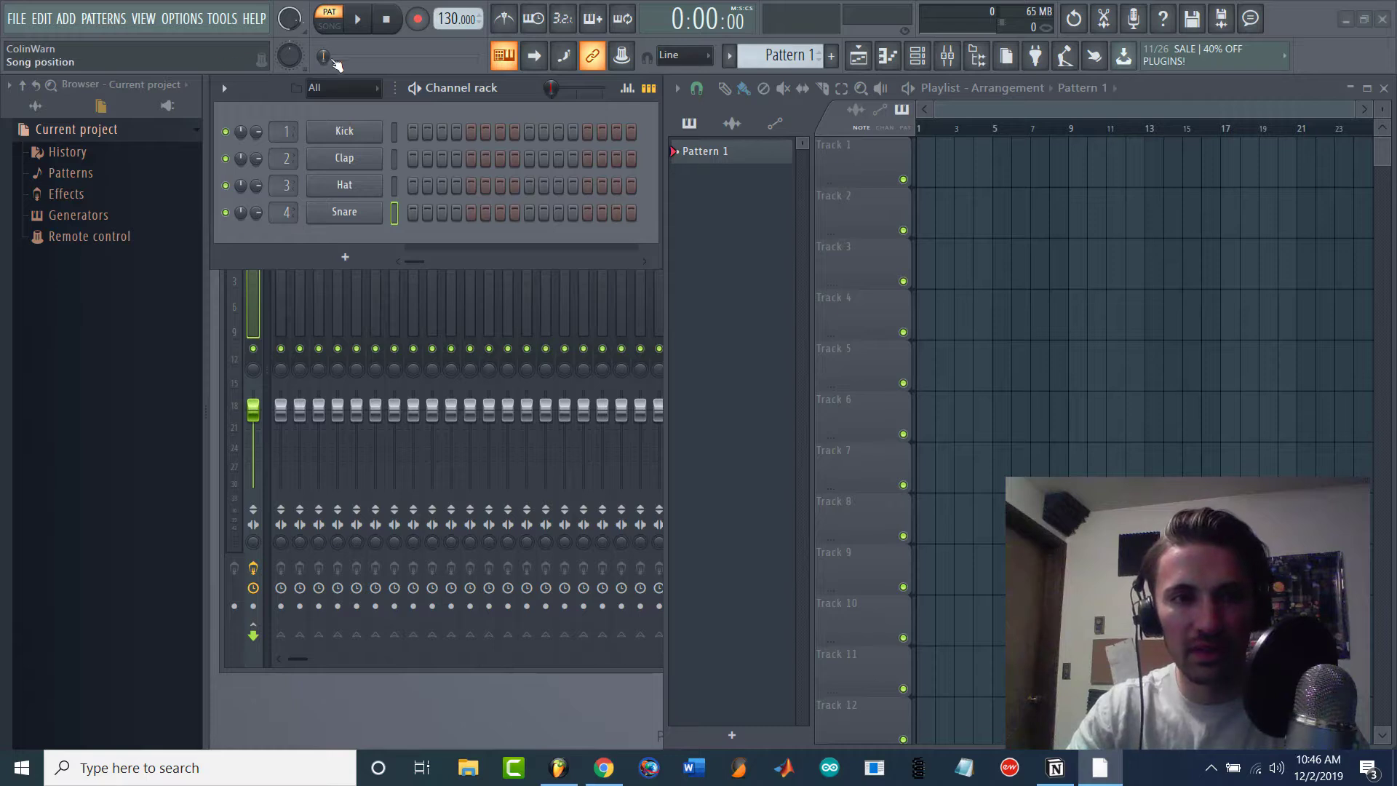
# Insert an FL Keys instrument channel above the Snare channel in the channel rack.
pyautogui.rightClick(352, 222)
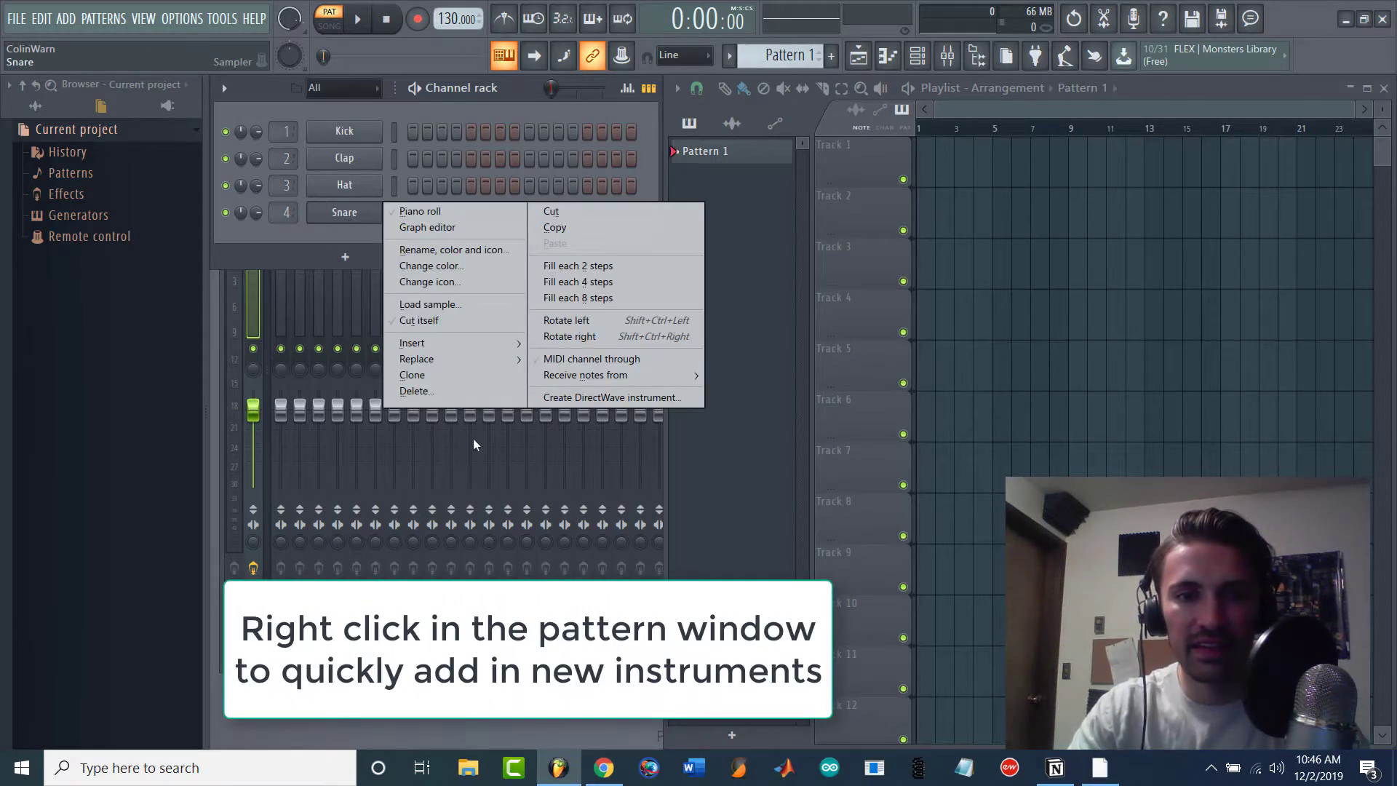
pyautogui.click(65, 21)
pyautogui.click(70, 21)
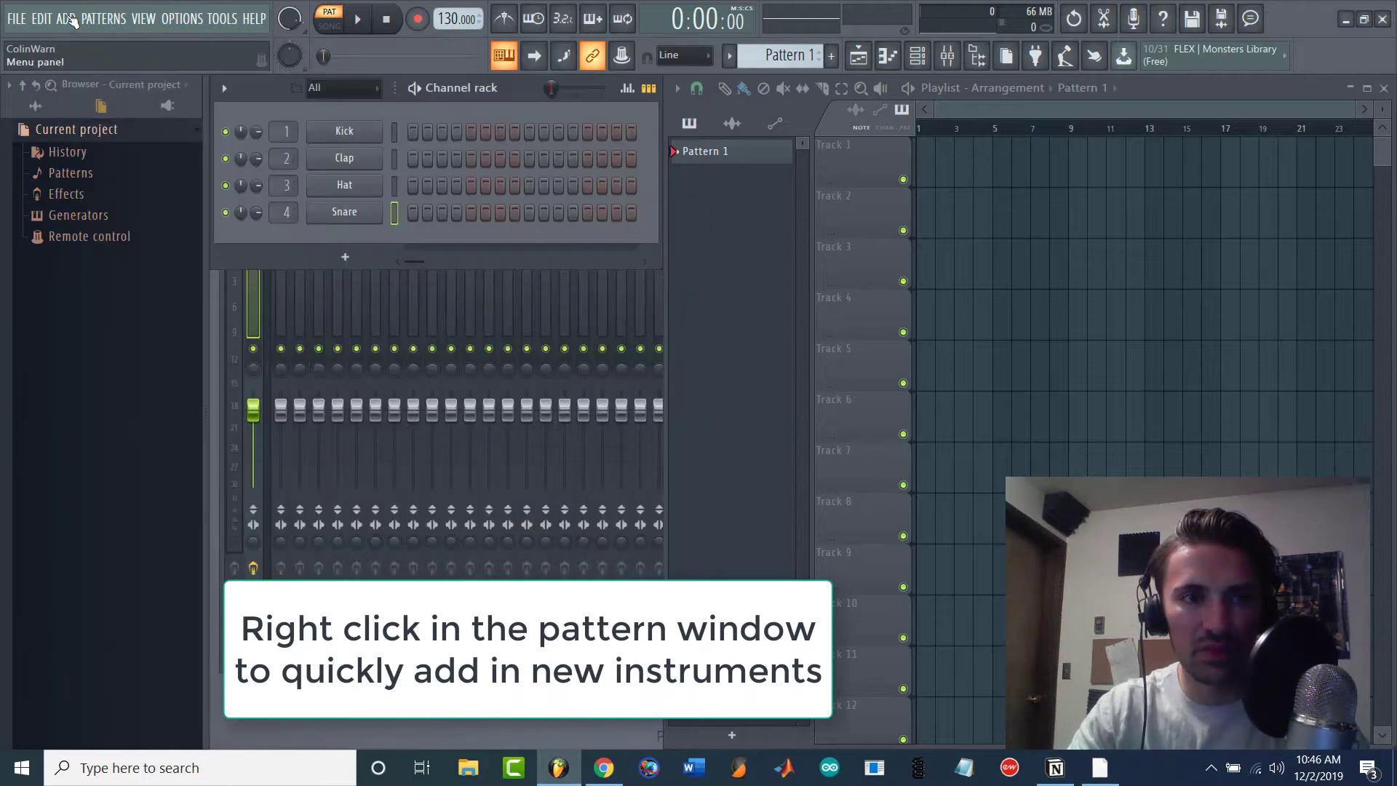
pyautogui.rightClick(368, 215)
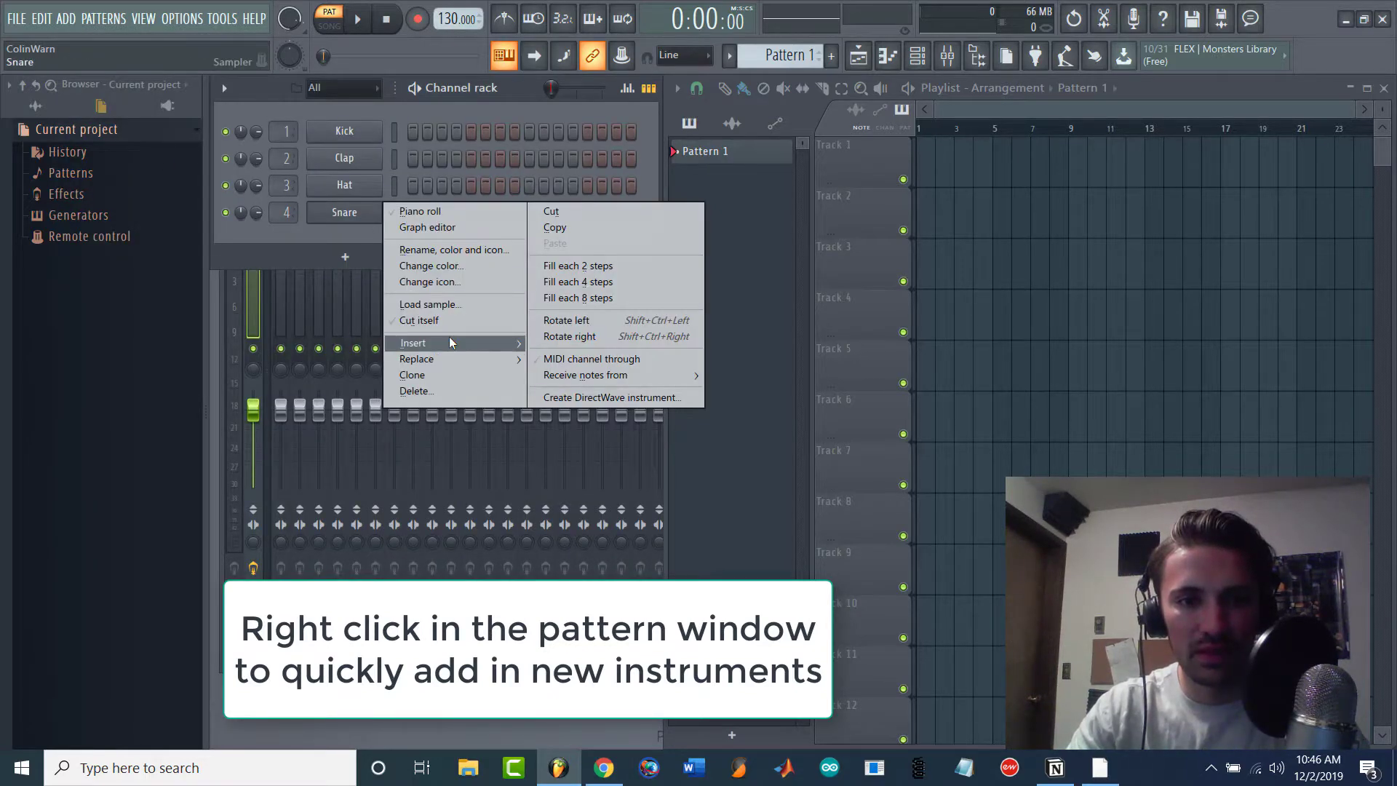
pyautogui.moveTo(448, 336)
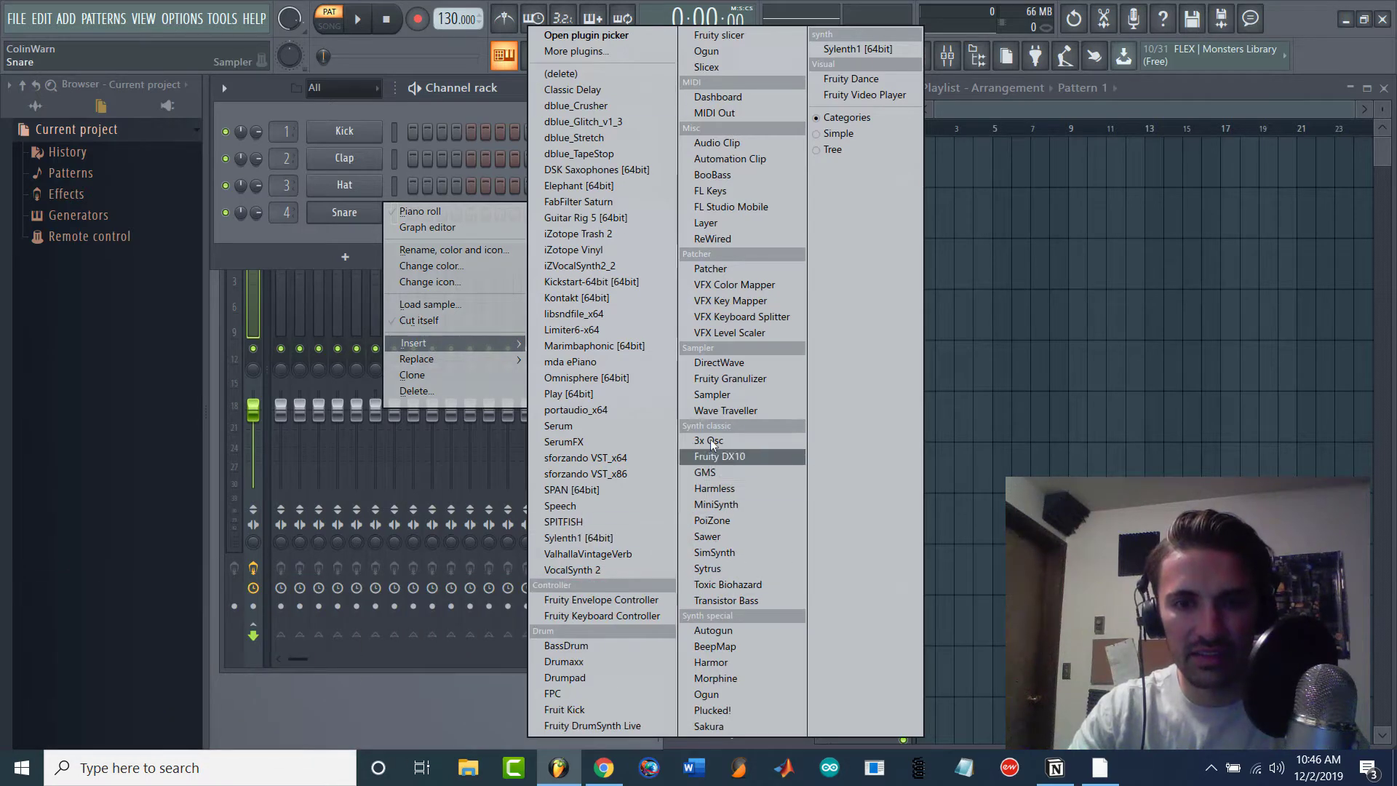
pyautogui.click(710, 190)
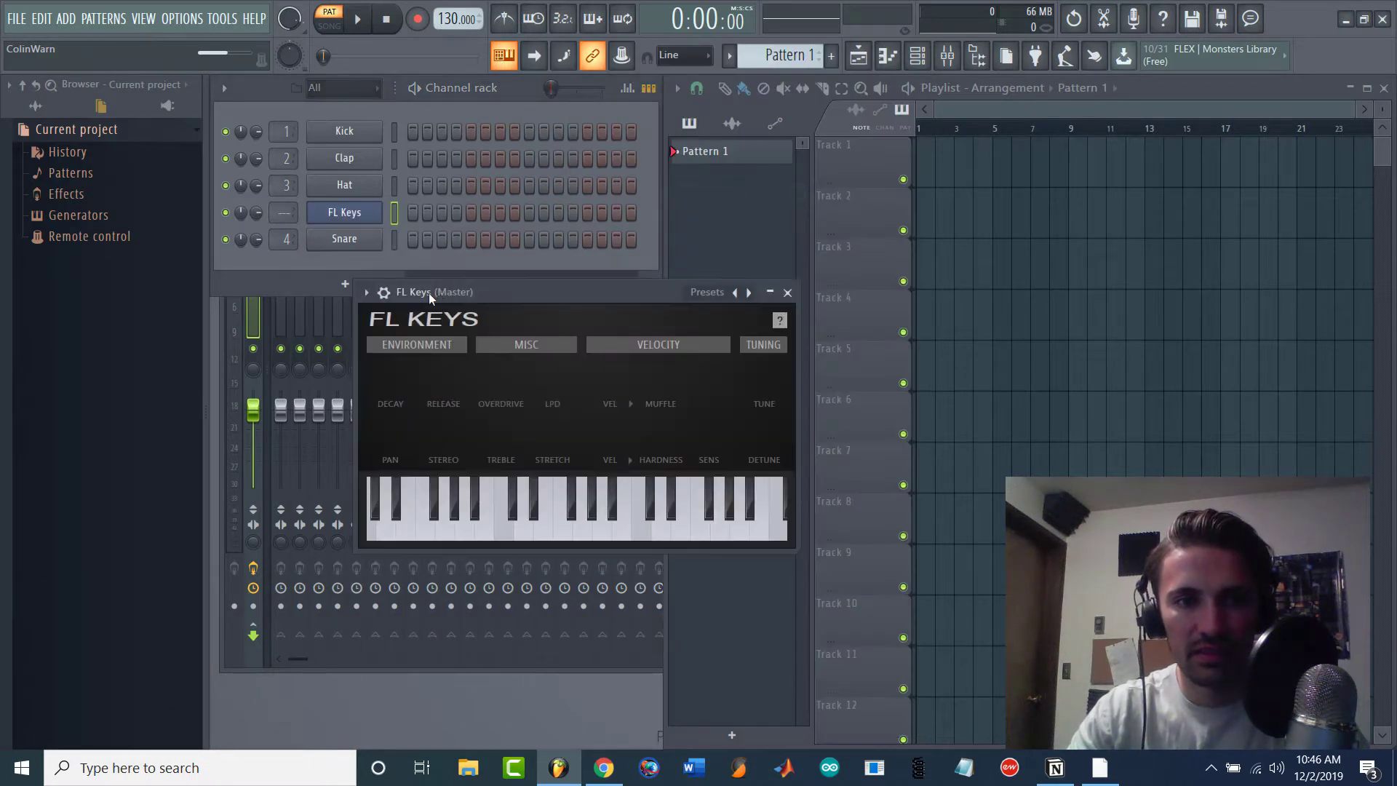
# Play a few test notes on the FL Keys piano and close its plugin window.
pyautogui.press('z')
pyautogui.press('x')
pyautogui.press('c')
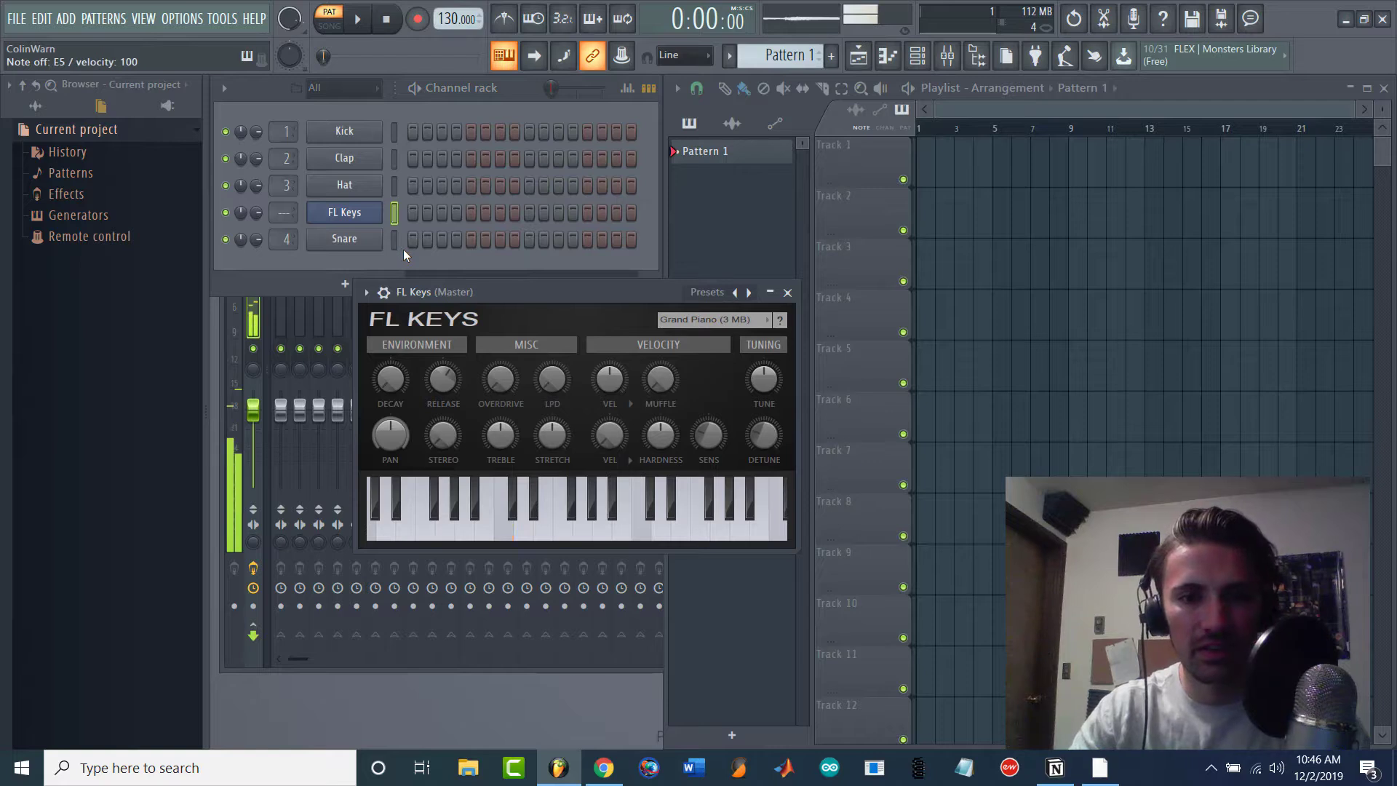
pyautogui.press('z')
pyautogui.press('x')
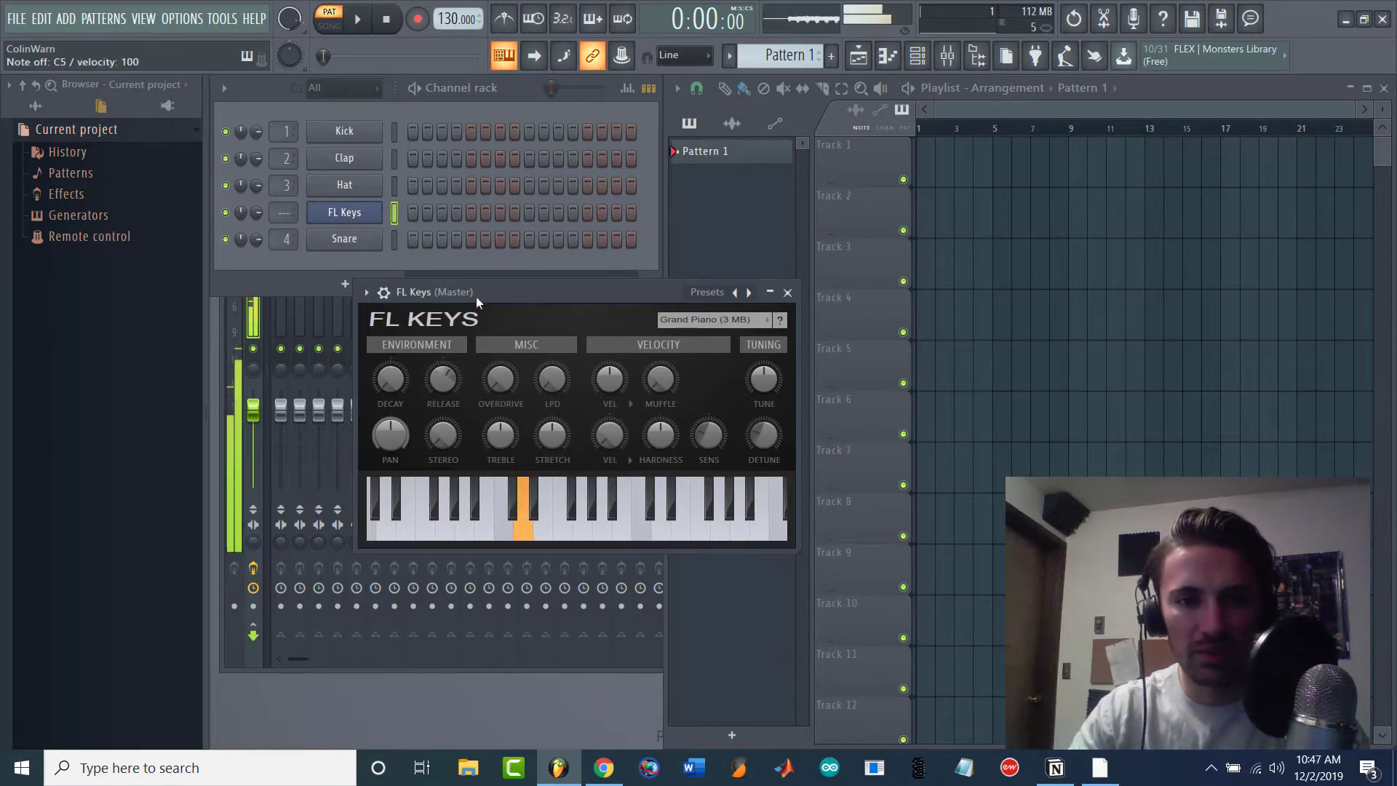
pyautogui.click(787, 291)
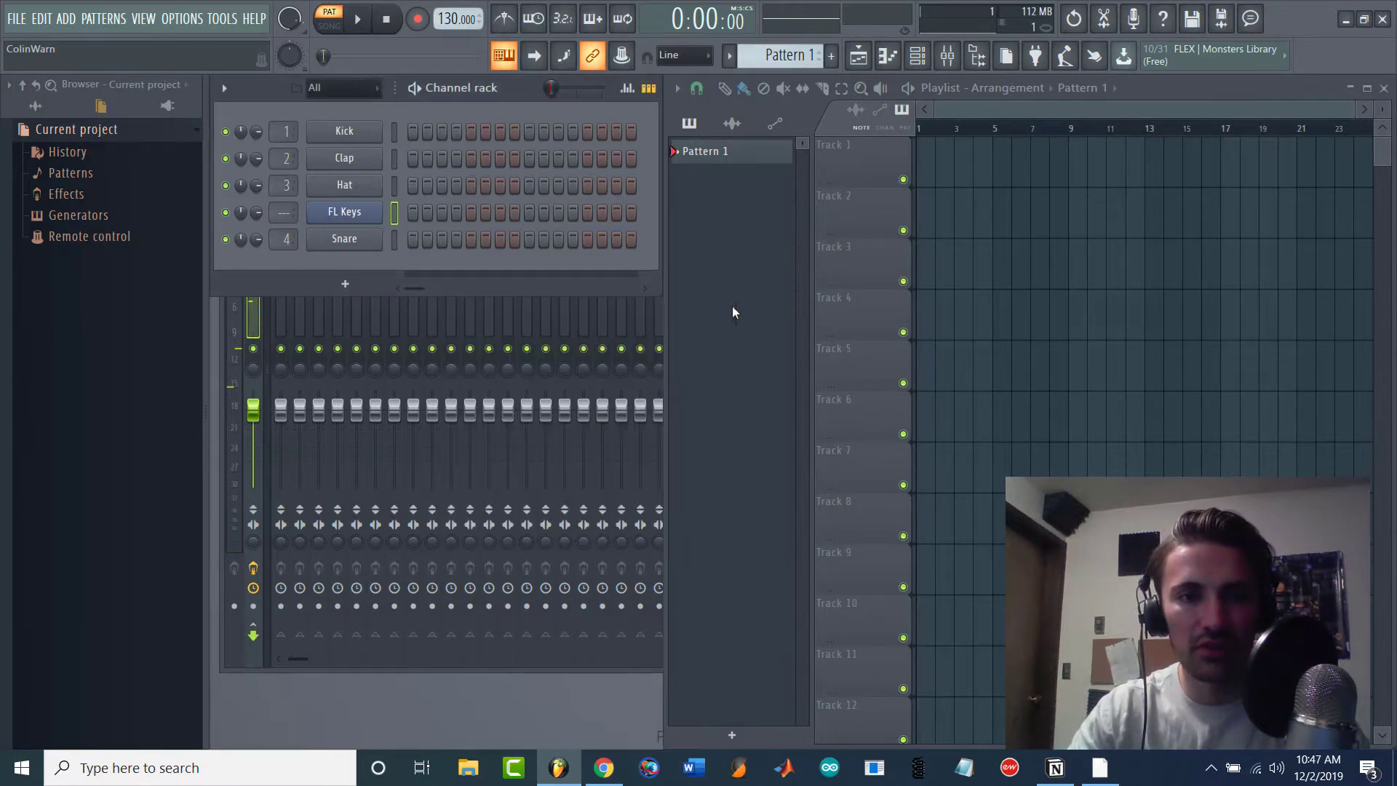
# Open the piano roll of the FL Keys channel and bring the fourth octave into view.
pyautogui.rightClick(356, 211)
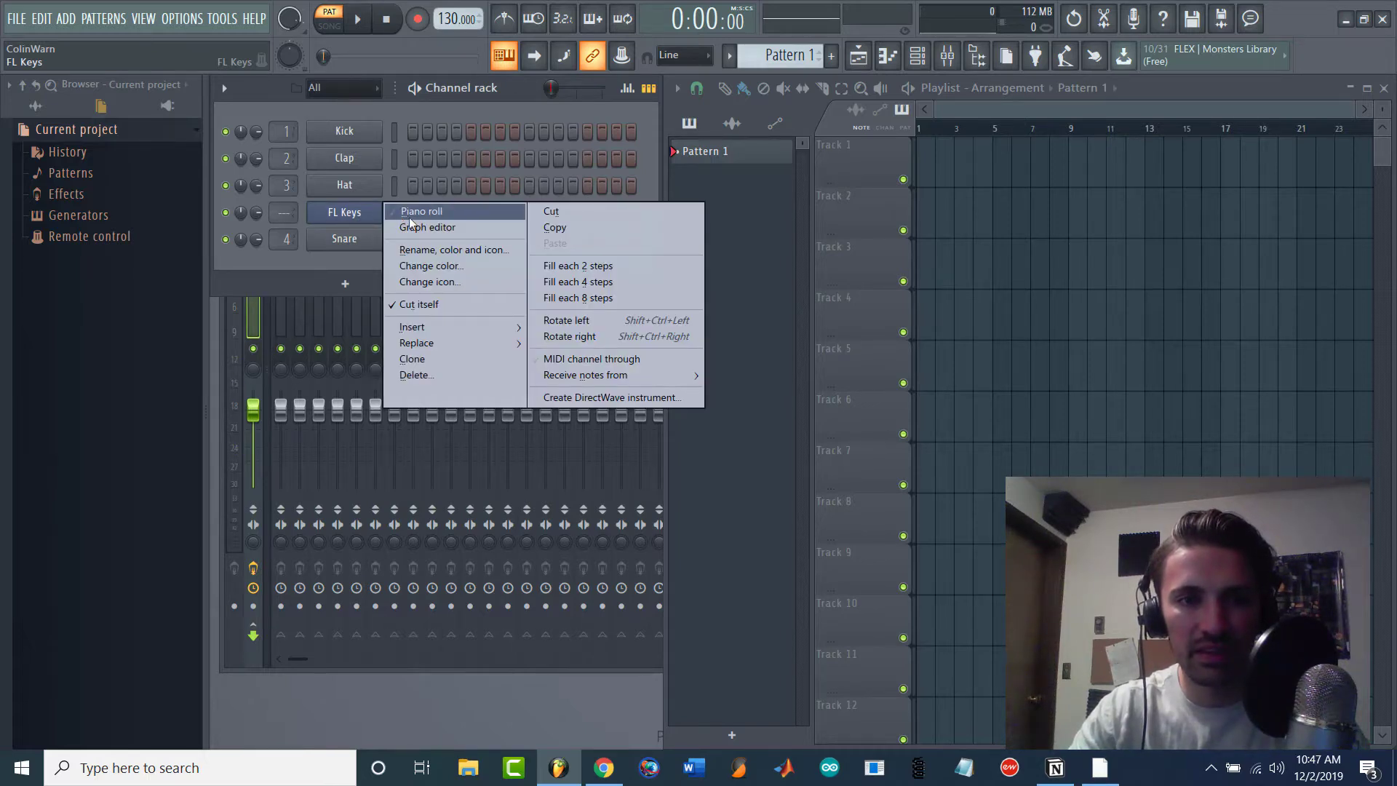
pyautogui.click(410, 216)
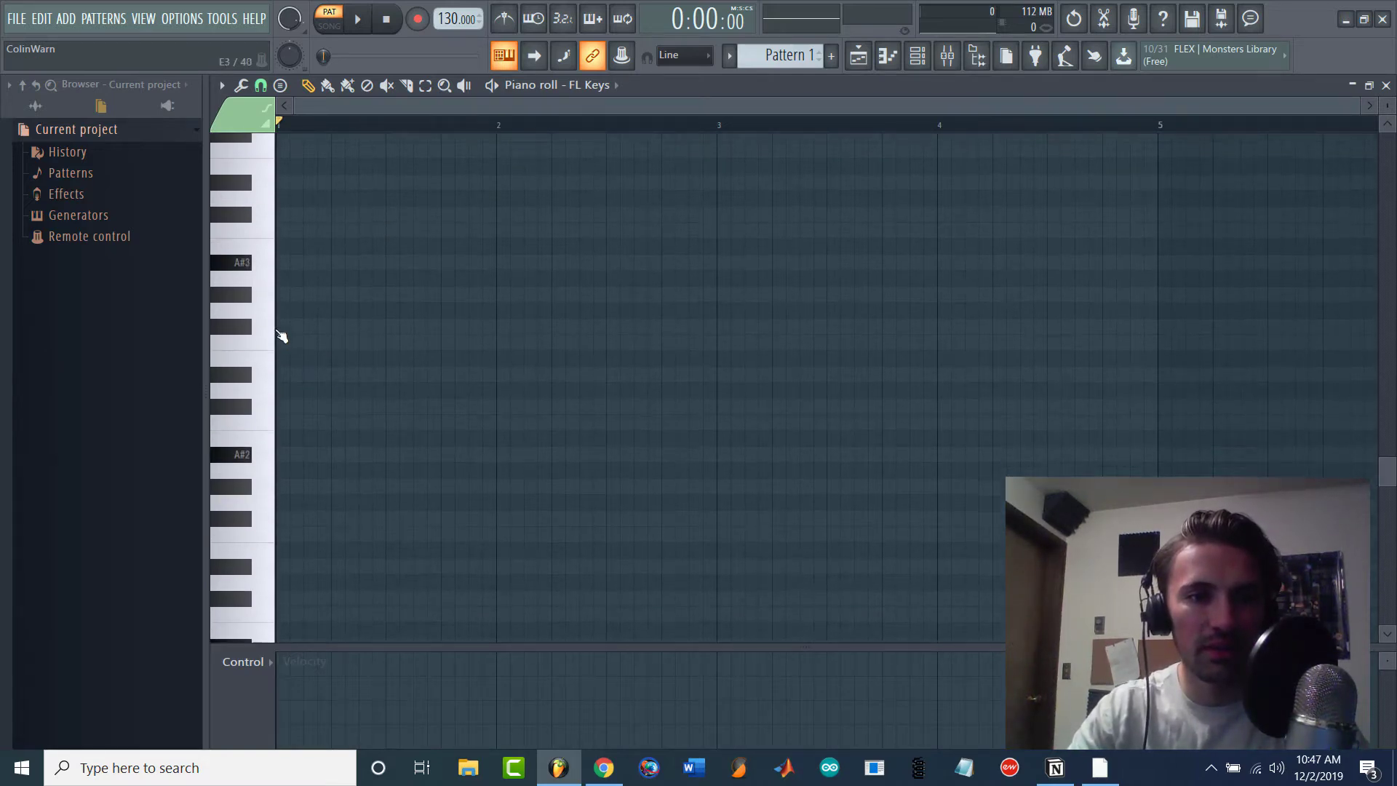
pyautogui.scroll(6, 284, 335)
pyautogui.scroll(-2, 291, 280)
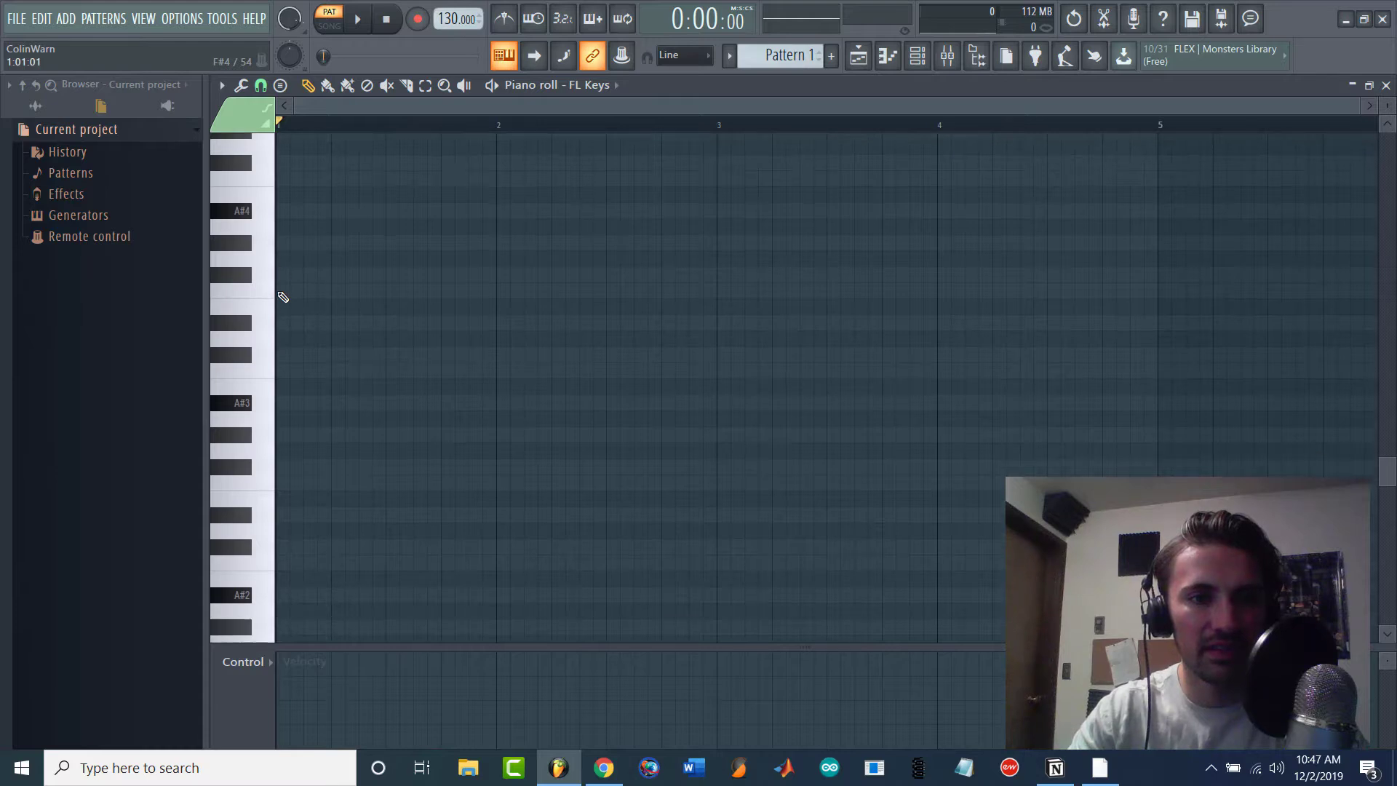
# Enter four F4 notes, one G4 and a final F4 across bar 1, and play the pattern back.
pyautogui.click(289, 266)
pyautogui.click(317, 267)
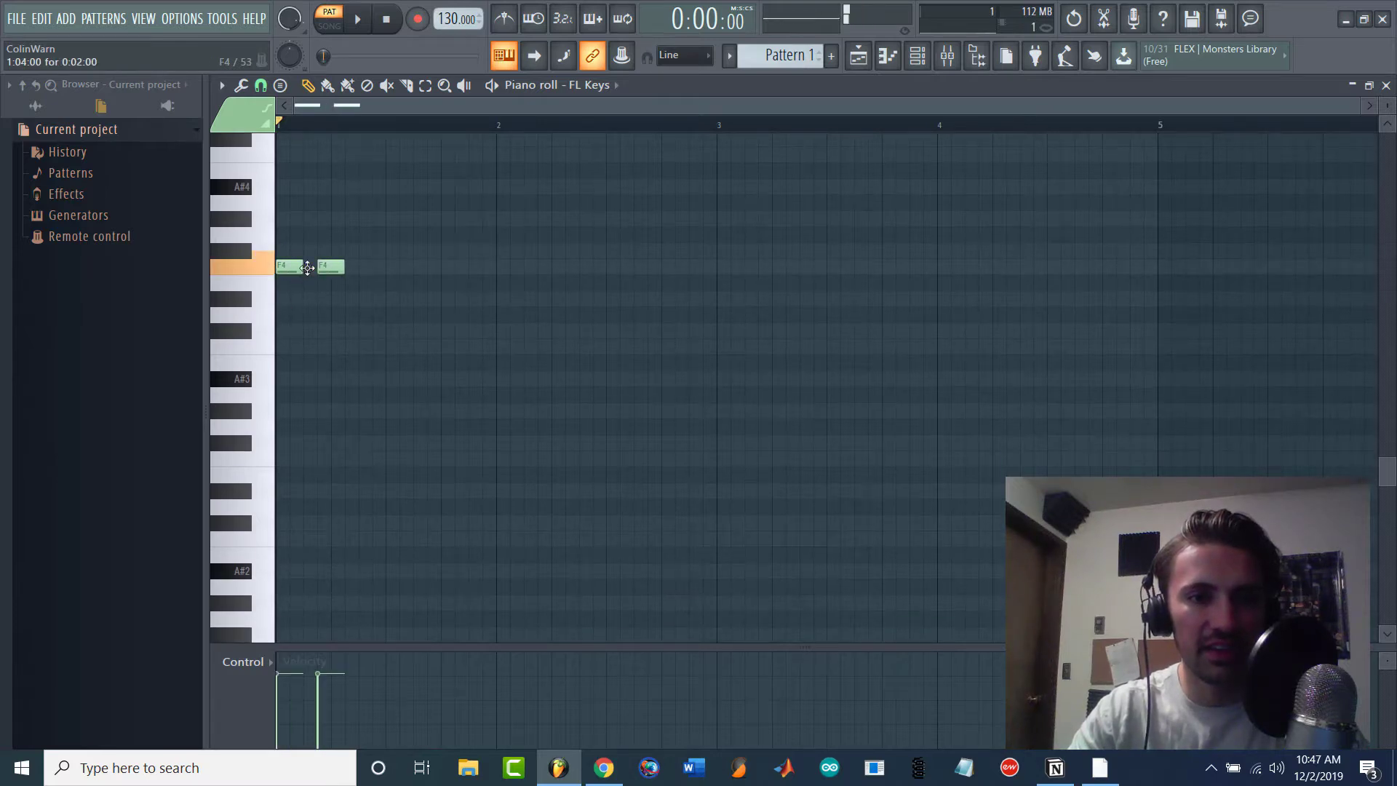
pyautogui.click(355, 266)
pyautogui.click(393, 266)
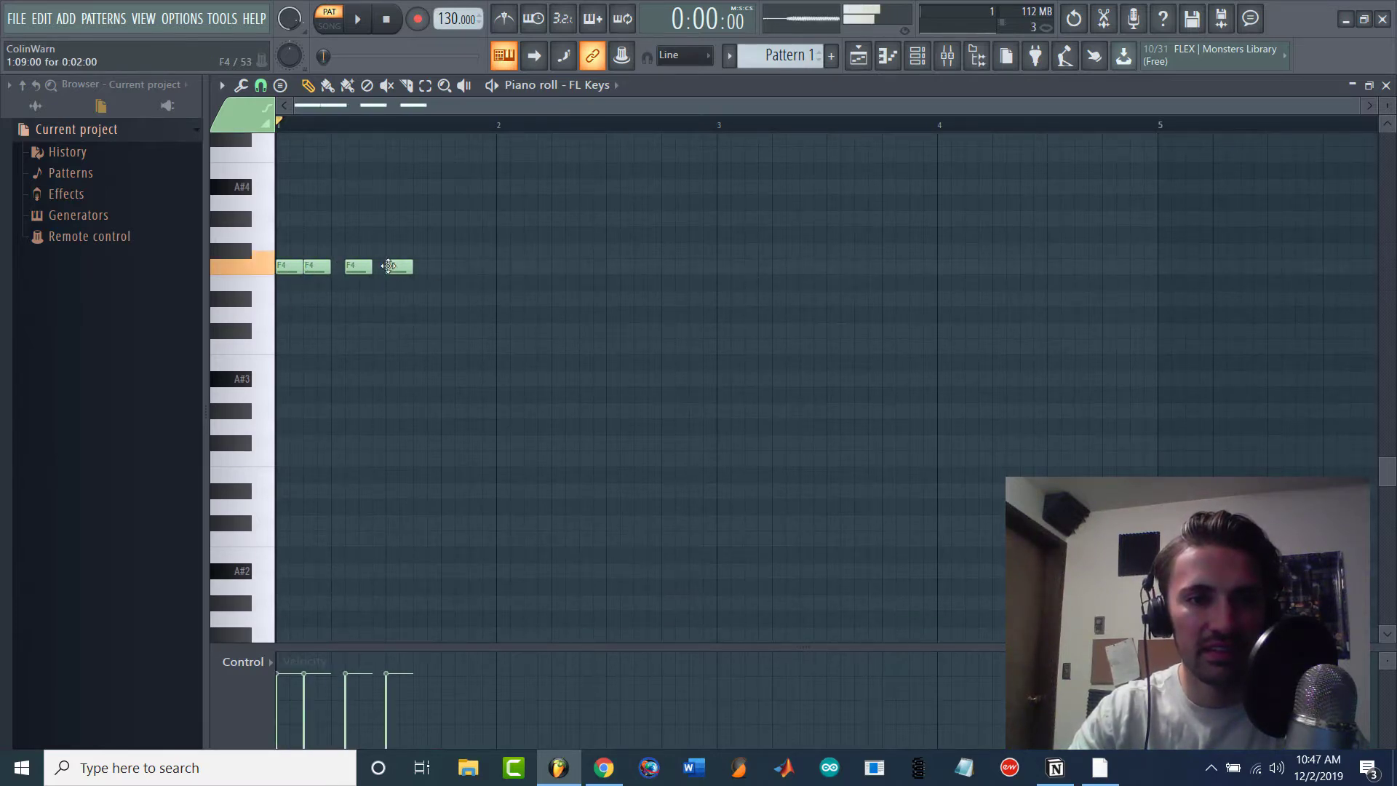
pyautogui.click(431, 232)
pyautogui.click(476, 267)
pyautogui.press('space')
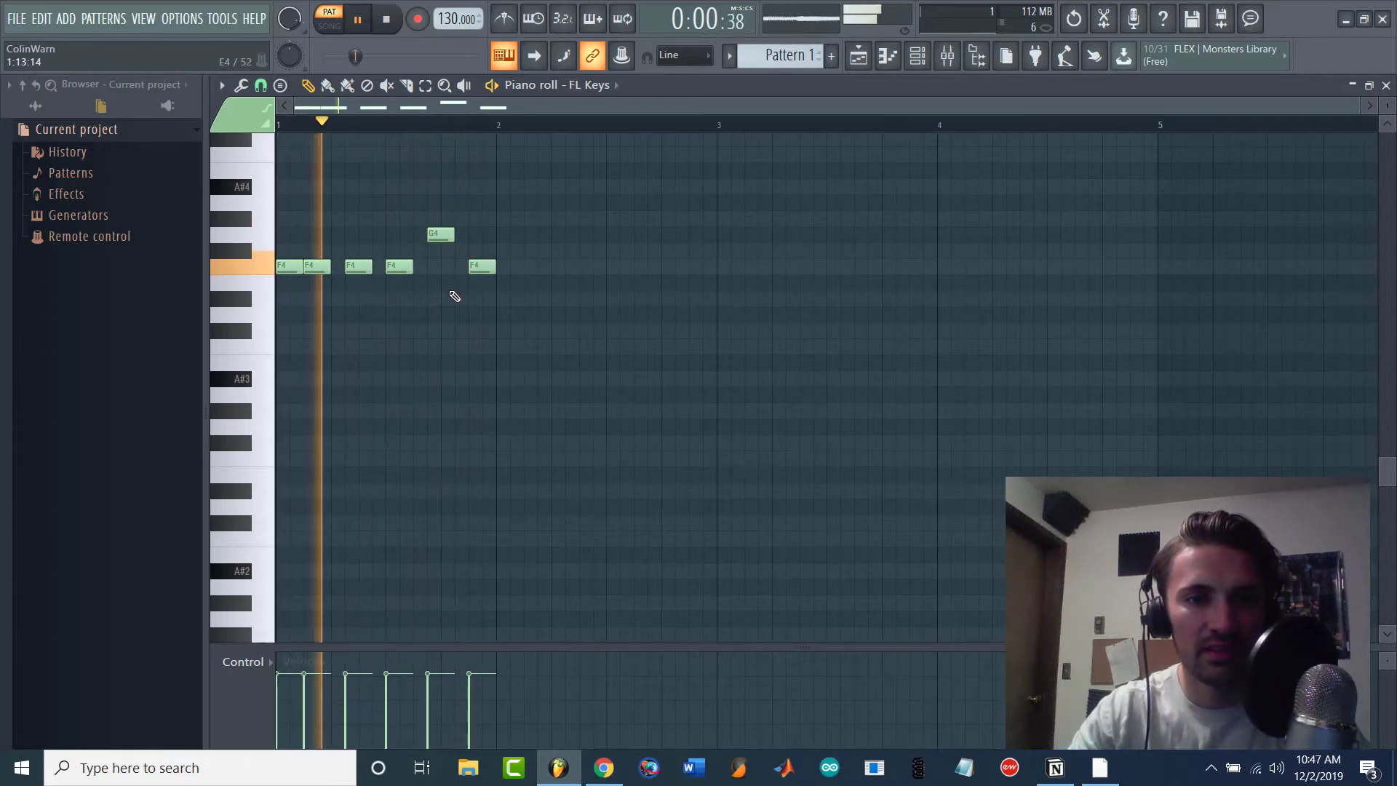
pyautogui.press('space')
# Try moving the first two notes of bar 1 up one at a time, and undo the moves.
pyautogui.scroll(3, 280, 278)
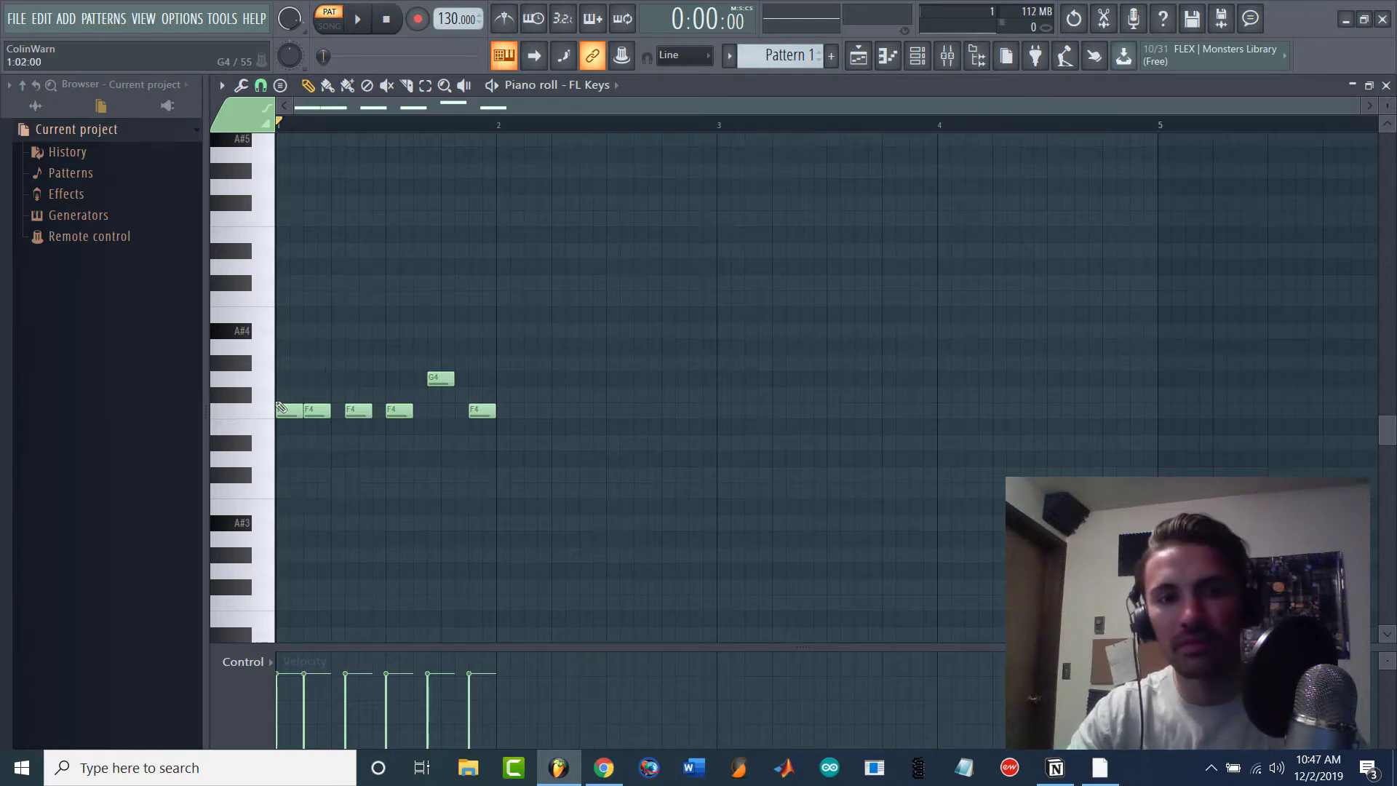
pyautogui.moveTo(279, 416); pyautogui.dragTo(241, 291)
pyautogui.moveTo(309, 408); pyautogui.dragTo(309, 295)
pyautogui.hotkey('ctrl', 'z')
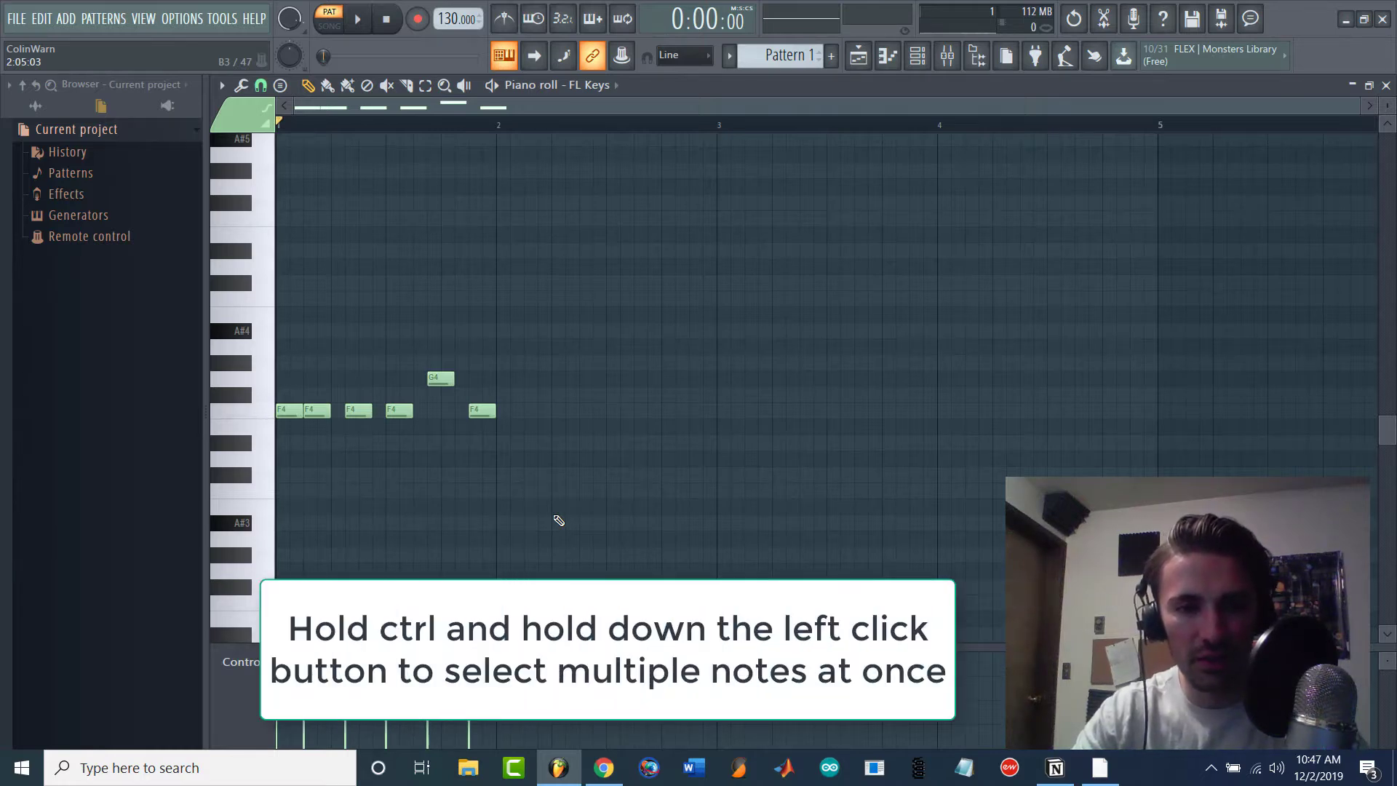
# Move all six notes up together so the F4 notes land on C5, and play the pattern back.
pyautogui.moveTo(551, 481); pyautogui.dragTo(224, 298)
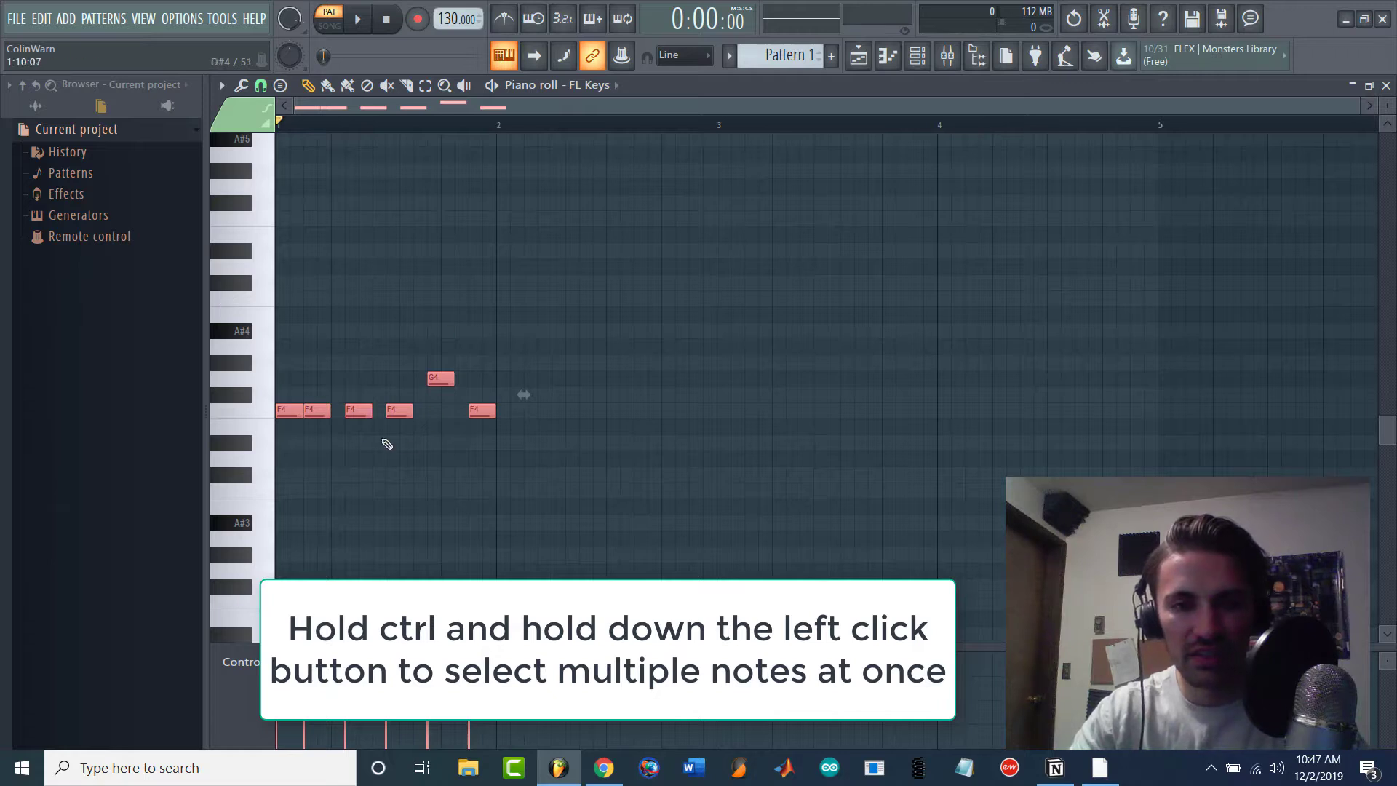
pyautogui.moveTo(276, 408); pyautogui.dragTo(222, 289)
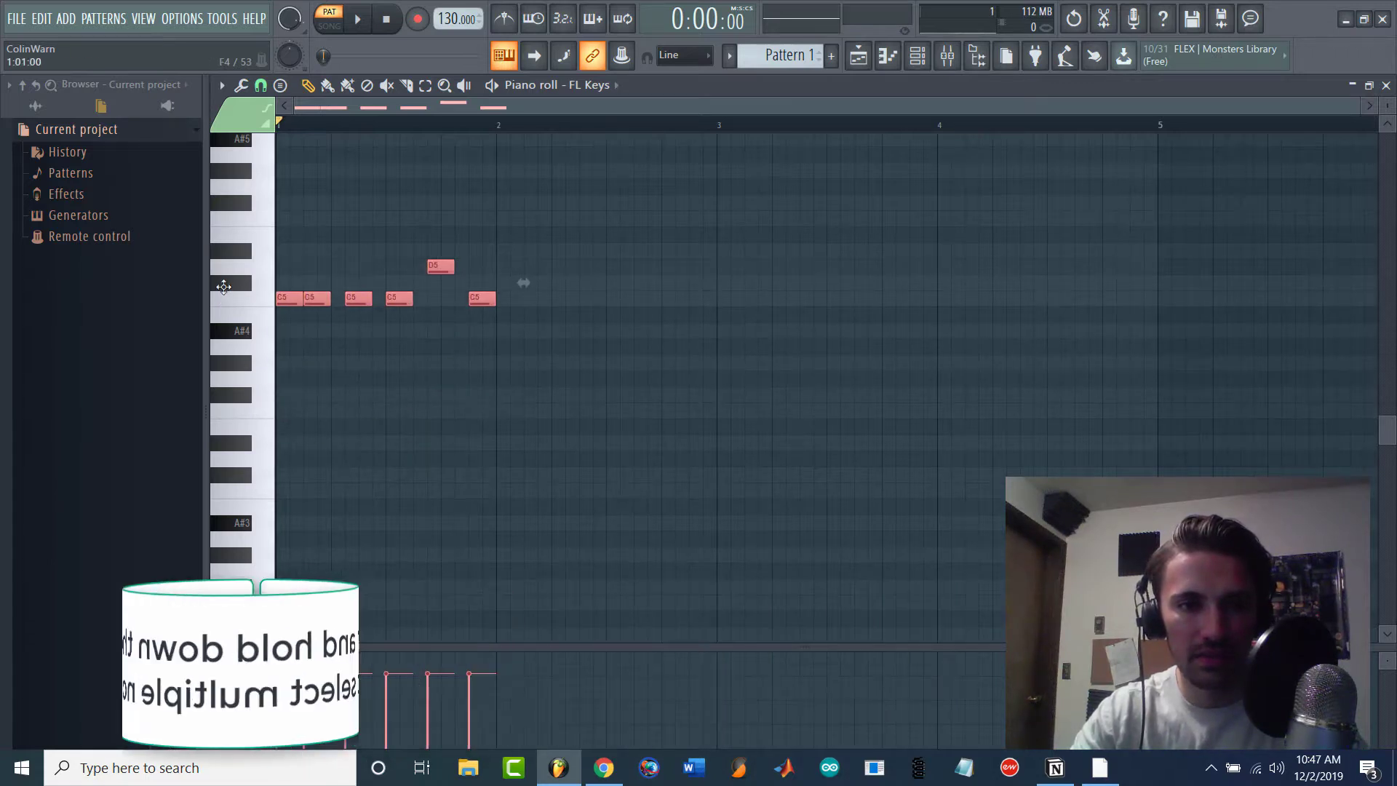
pyautogui.scroll(2, 340, 385)
pyautogui.press('space')
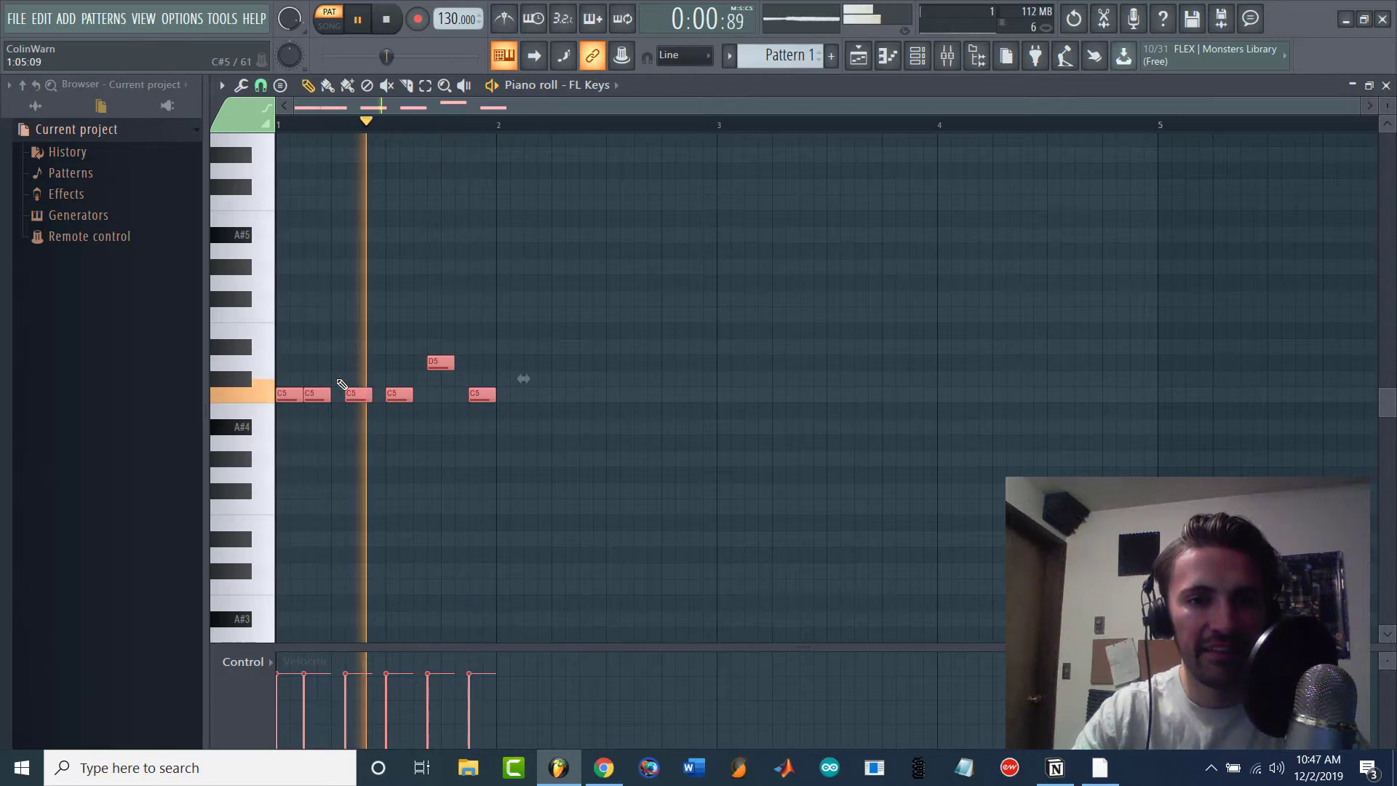
pyautogui.press('space')
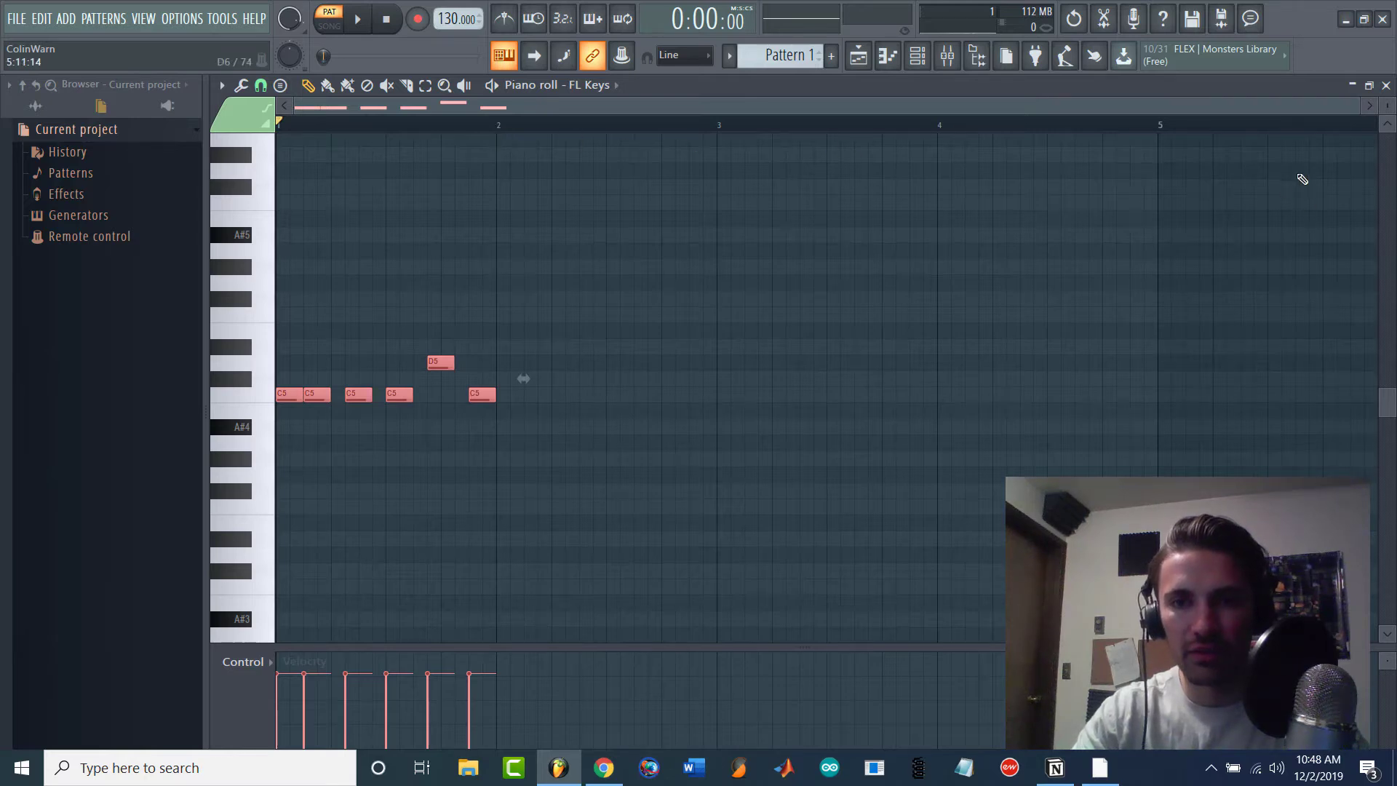
# Copy all six notes of bar 1 into bar 2 at the same pitches.
pyautogui.rightClick(518, 237)
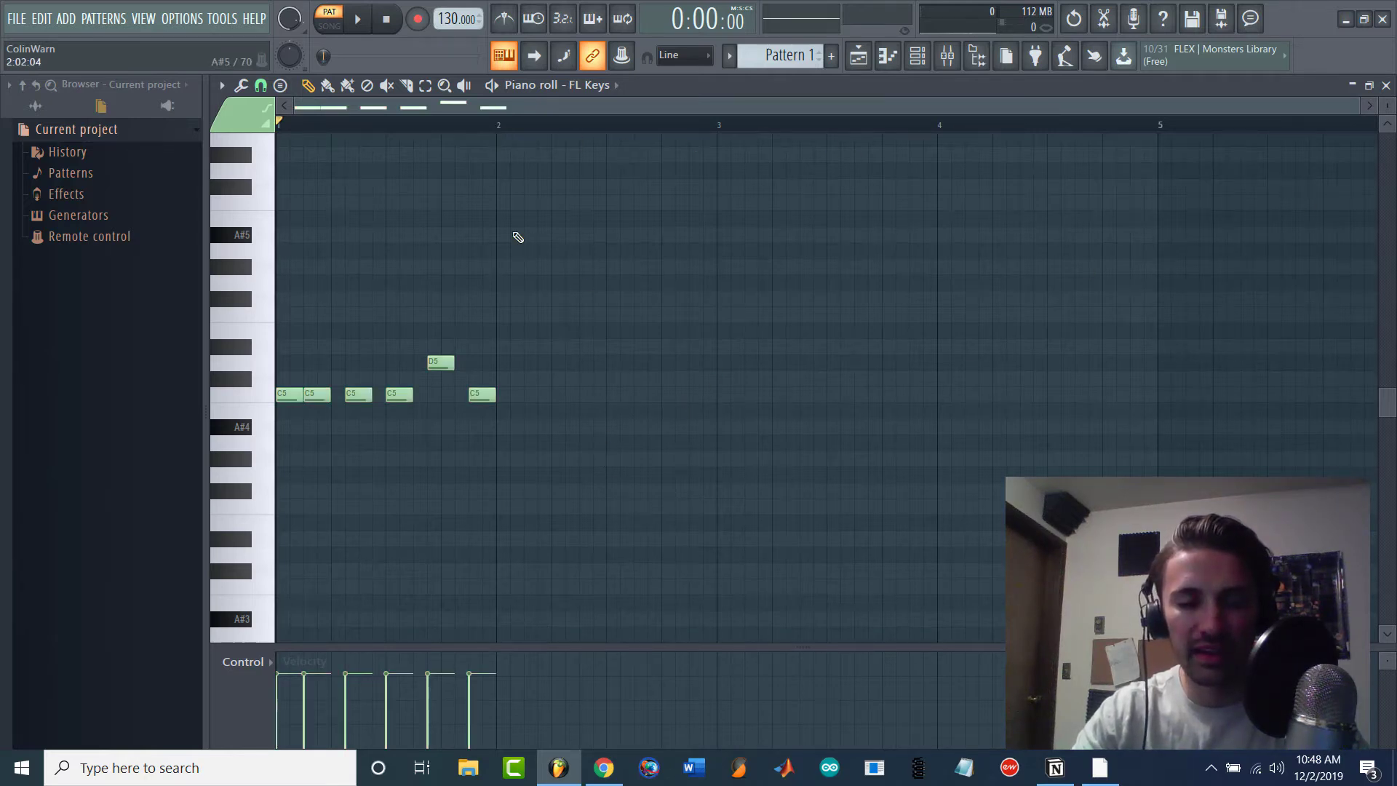
pyautogui.moveTo(575, 523); pyautogui.dragTo(277, 310)
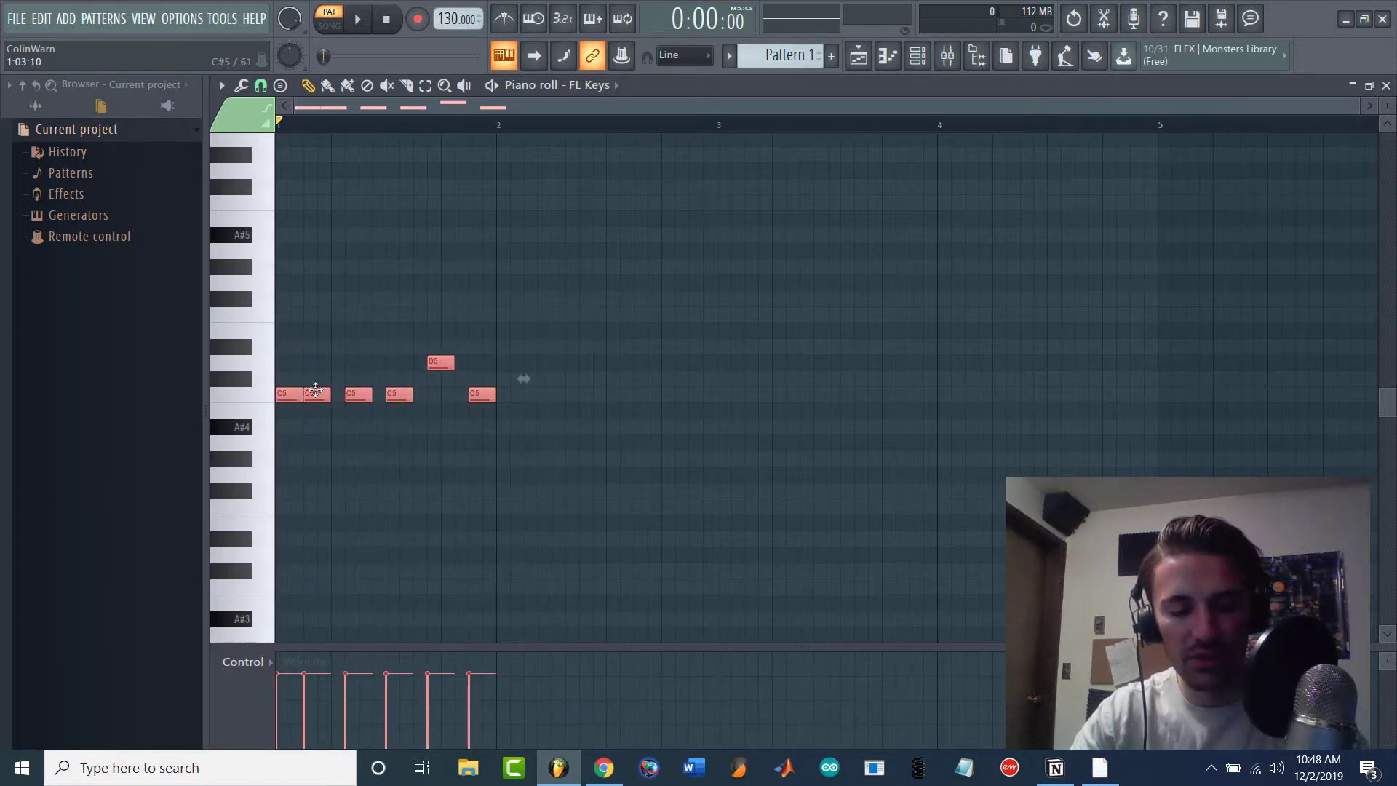
pyautogui.moveTo(281, 397); pyautogui.dragTo(496, 401)
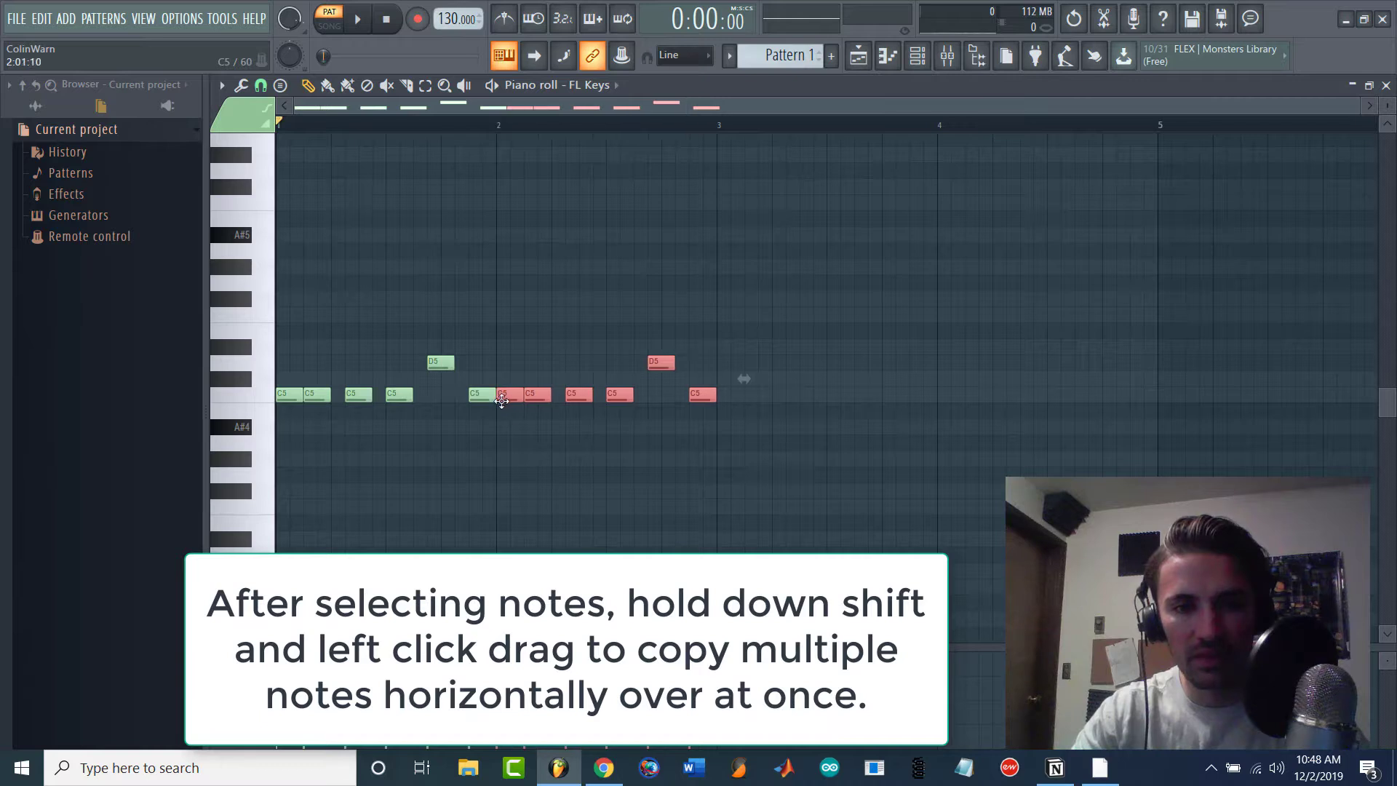
pyautogui.click(774, 233)
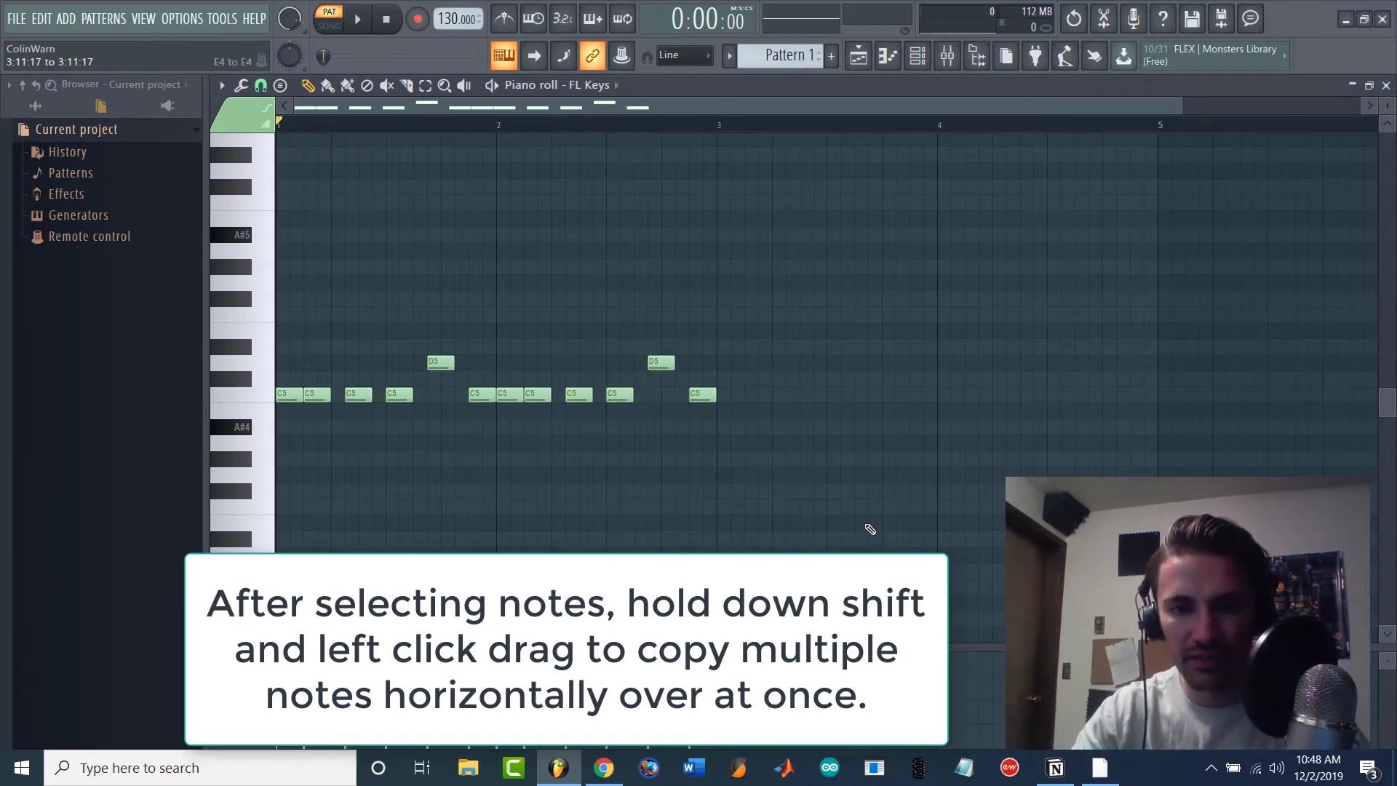
# Copy the notes of bars 1 and 2 into bars 3 and 4, and raise bar 3's last note to D#5.
pyautogui.moveTo(866, 529); pyautogui.dragTo(277, 227)
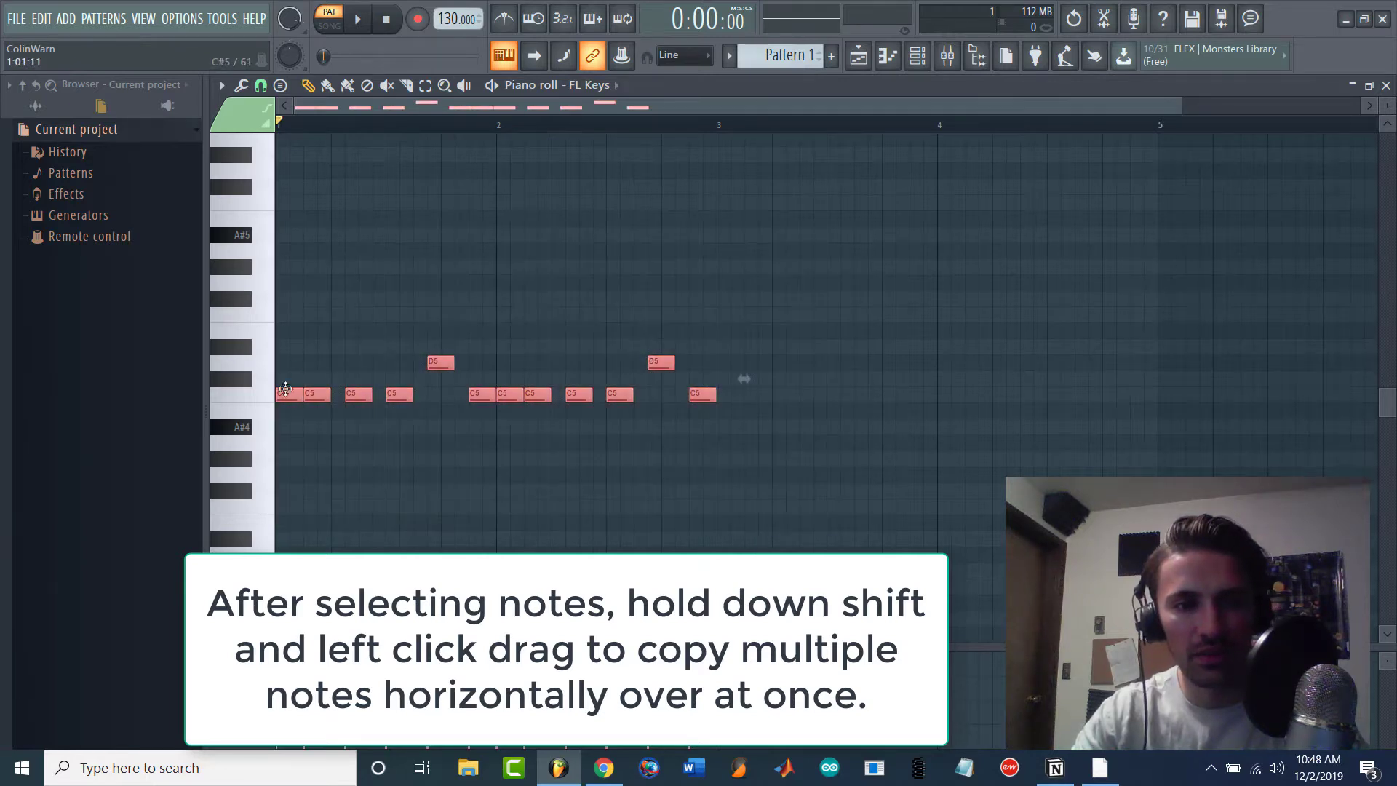
pyautogui.moveTo(289, 394); pyautogui.dragTo(731, 428)
pyautogui.click(805, 475)
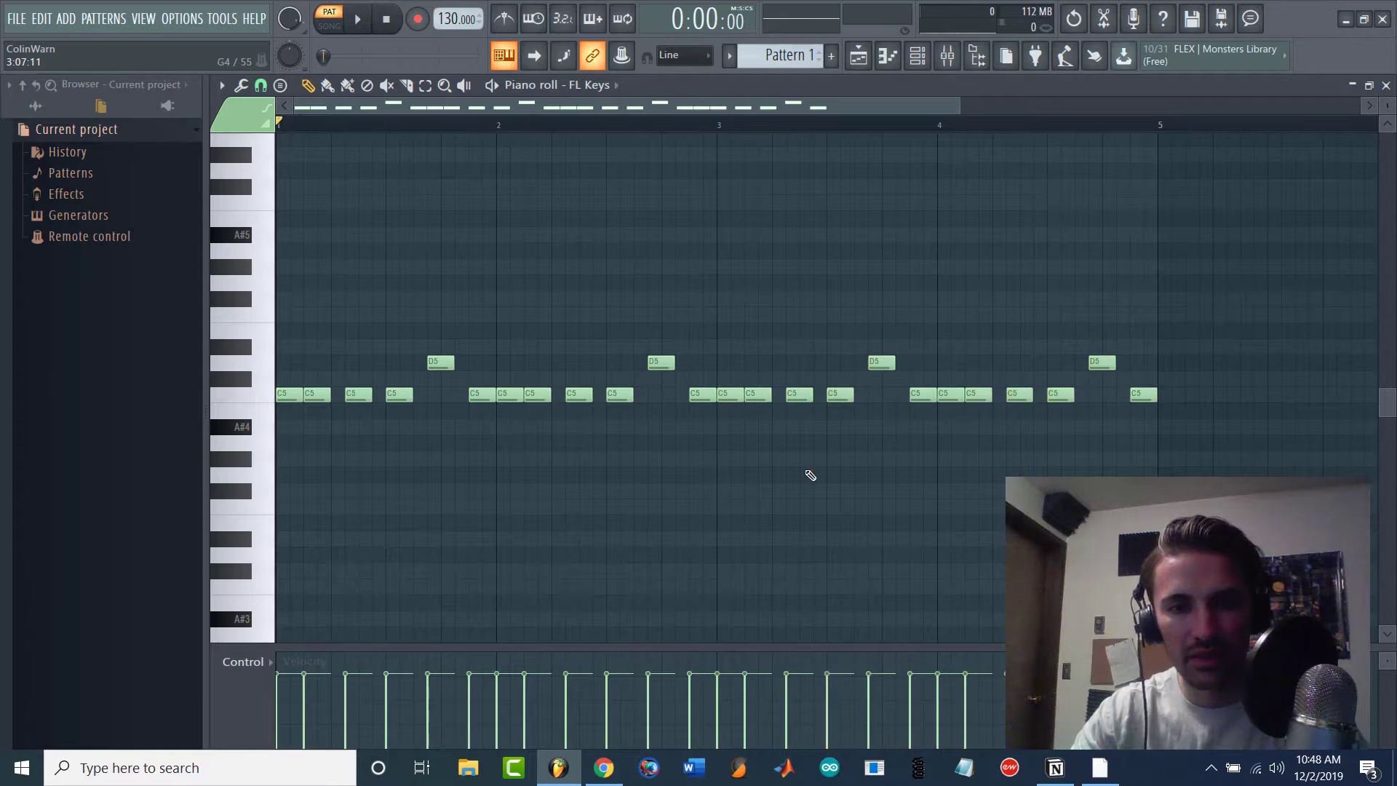
pyautogui.scroll(-3, 803, 475)
pyautogui.press('space')
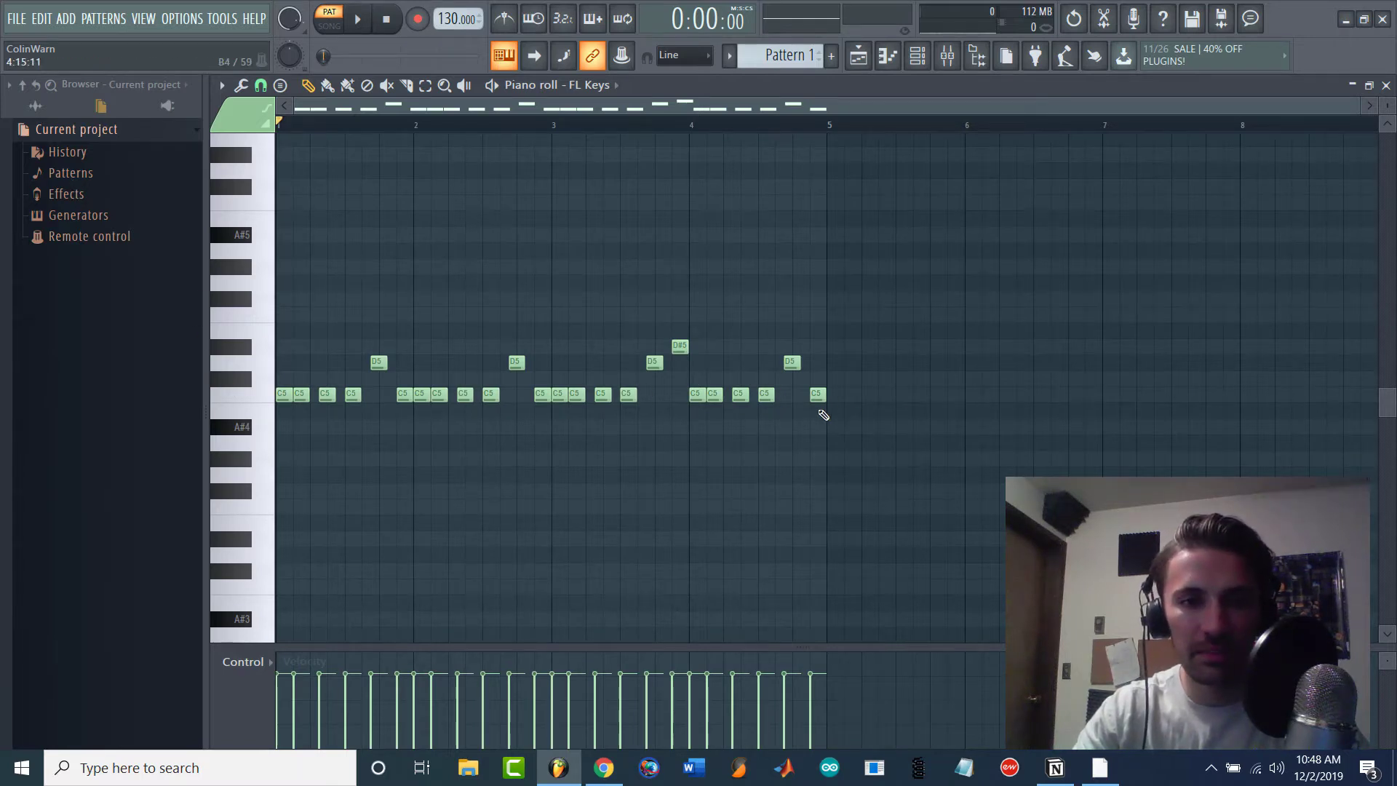
# Add a G5 note above each of the first four C5 notes in bar 1.
pyautogui.click(285, 283)
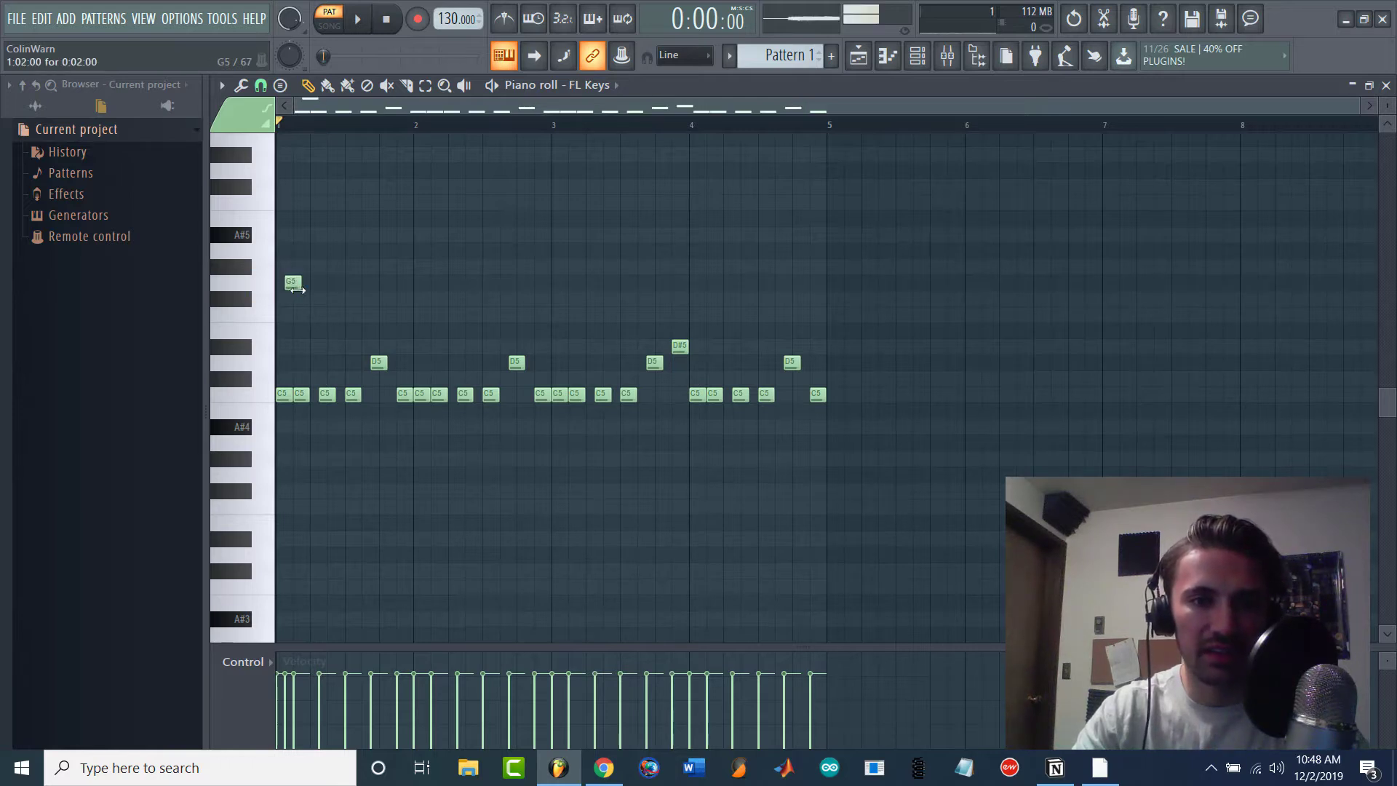
pyautogui.click(300, 282)
pyautogui.click(326, 282)
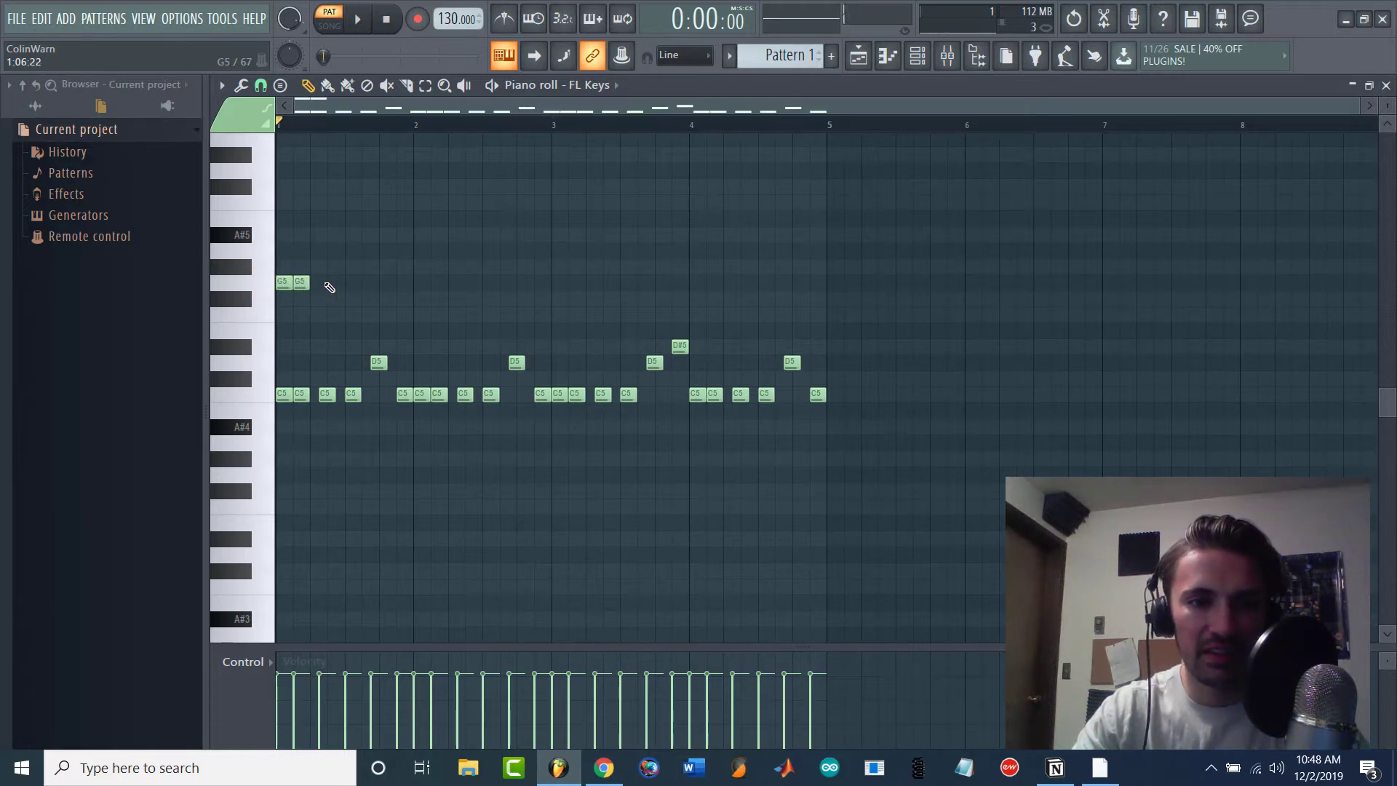
pyautogui.click(352, 282)
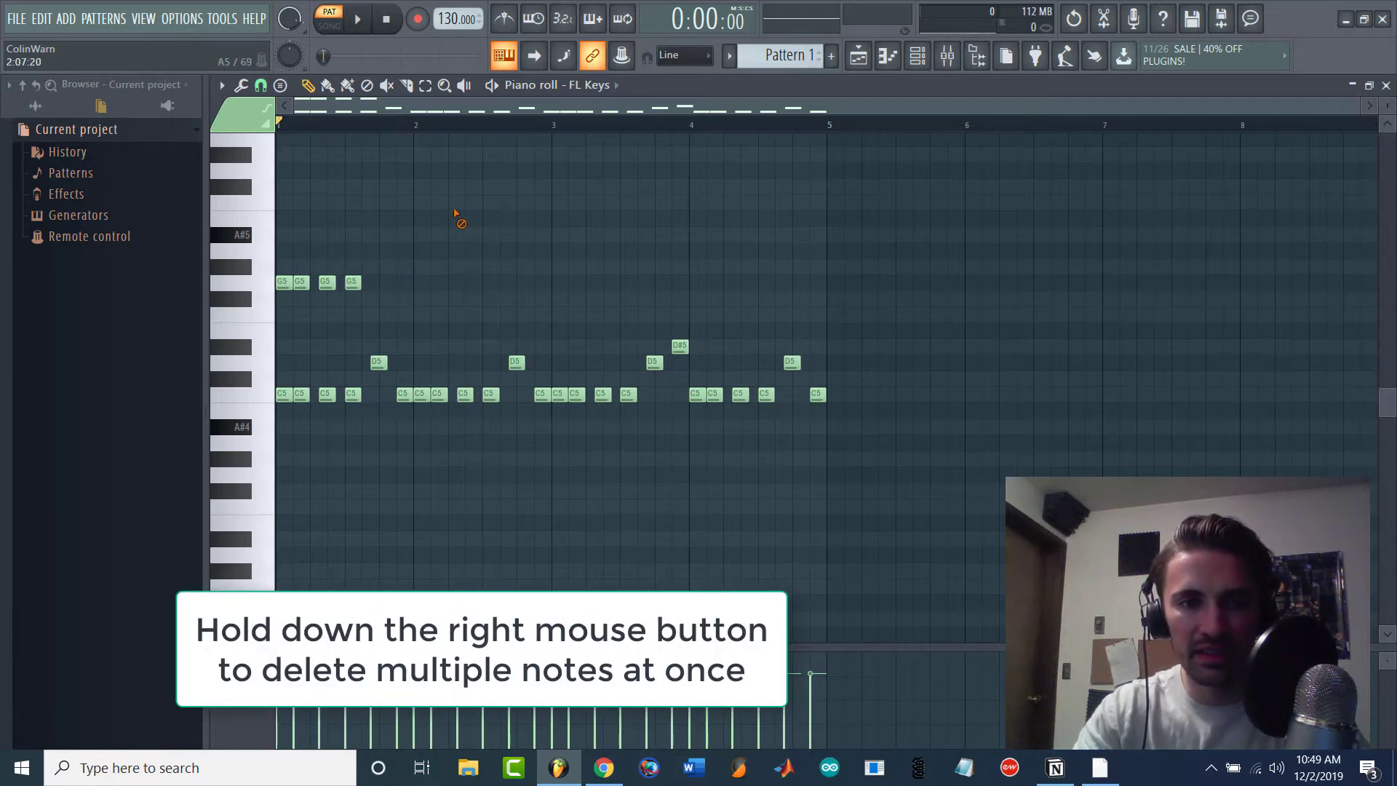
# Delete the four G5 notes in bar 1 and undo the deletion.
pyautogui.rightClick(353, 283)
pyautogui.rightClick(327, 282)
pyautogui.rightClick(300, 282)
pyautogui.rightClick(282, 282)
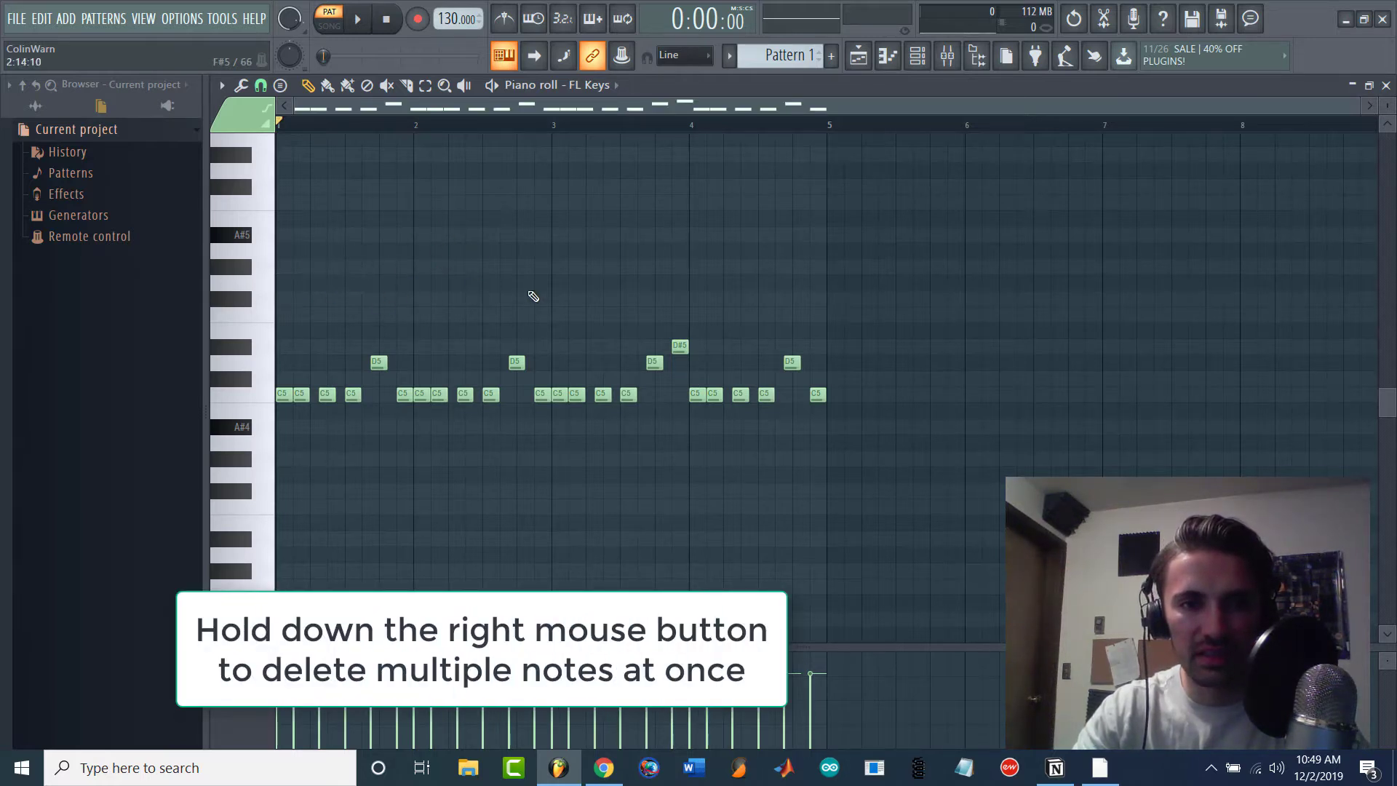
pyautogui.hotkey('ctrl', 'z')
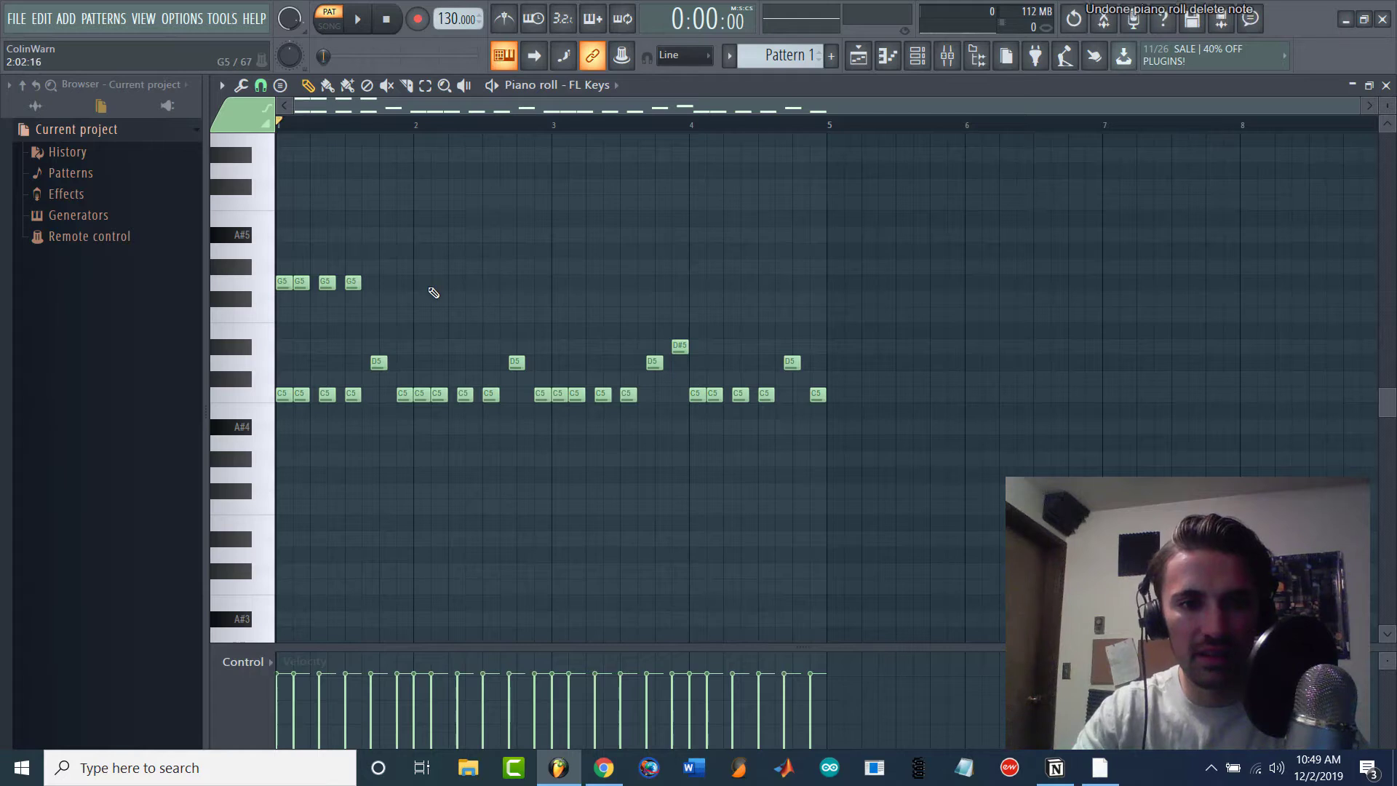
# Erase all four G5 notes from the start of bar 1.
pyautogui.rightClick(355, 284)
pyautogui.rightClick(327, 283)
pyautogui.rightClick(300, 282)
pyautogui.rightClick(283, 282)
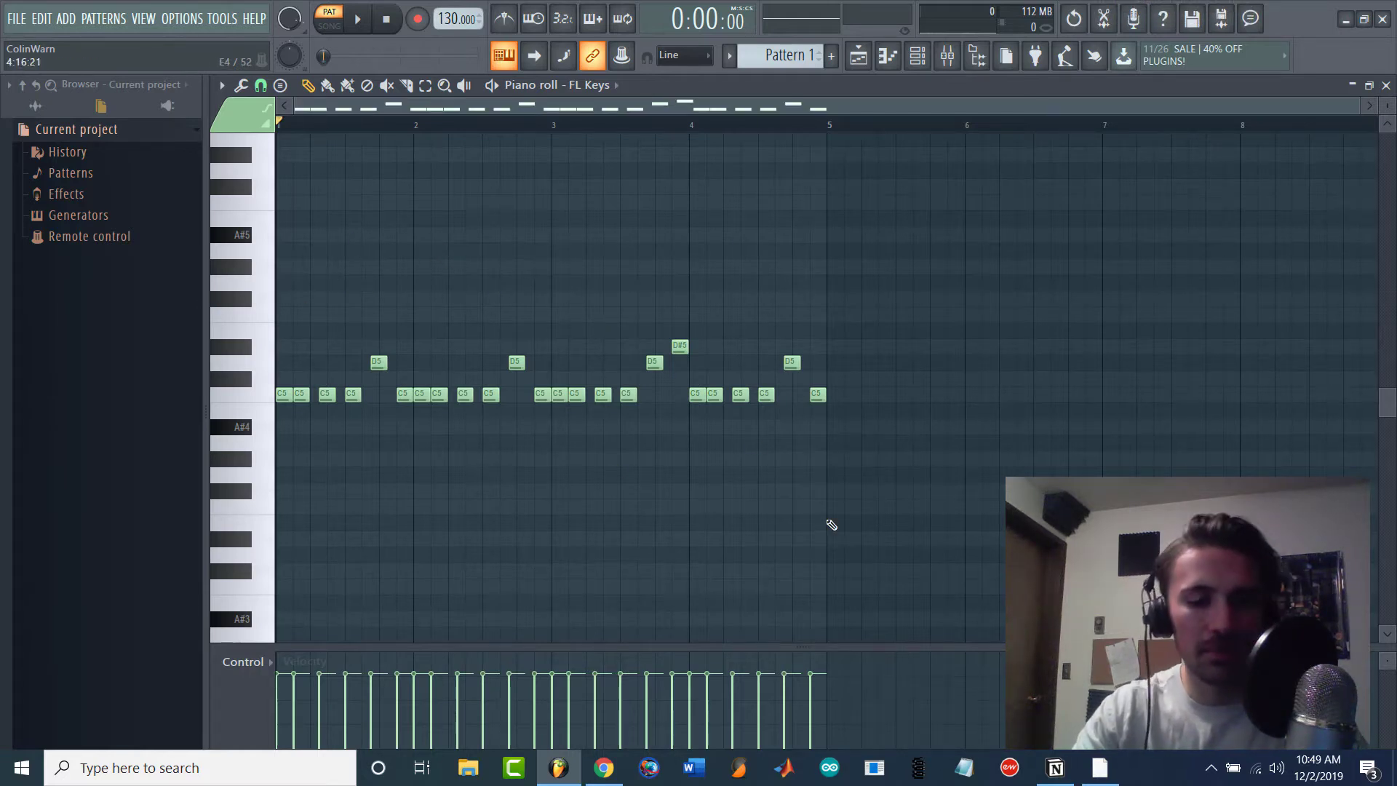
# Select all notes in bars 1 to 4 and copy them seven semitones up, with the C5 notes landing on G5.
pyautogui.moveTo(881, 539); pyautogui.dragTo(251, 289)
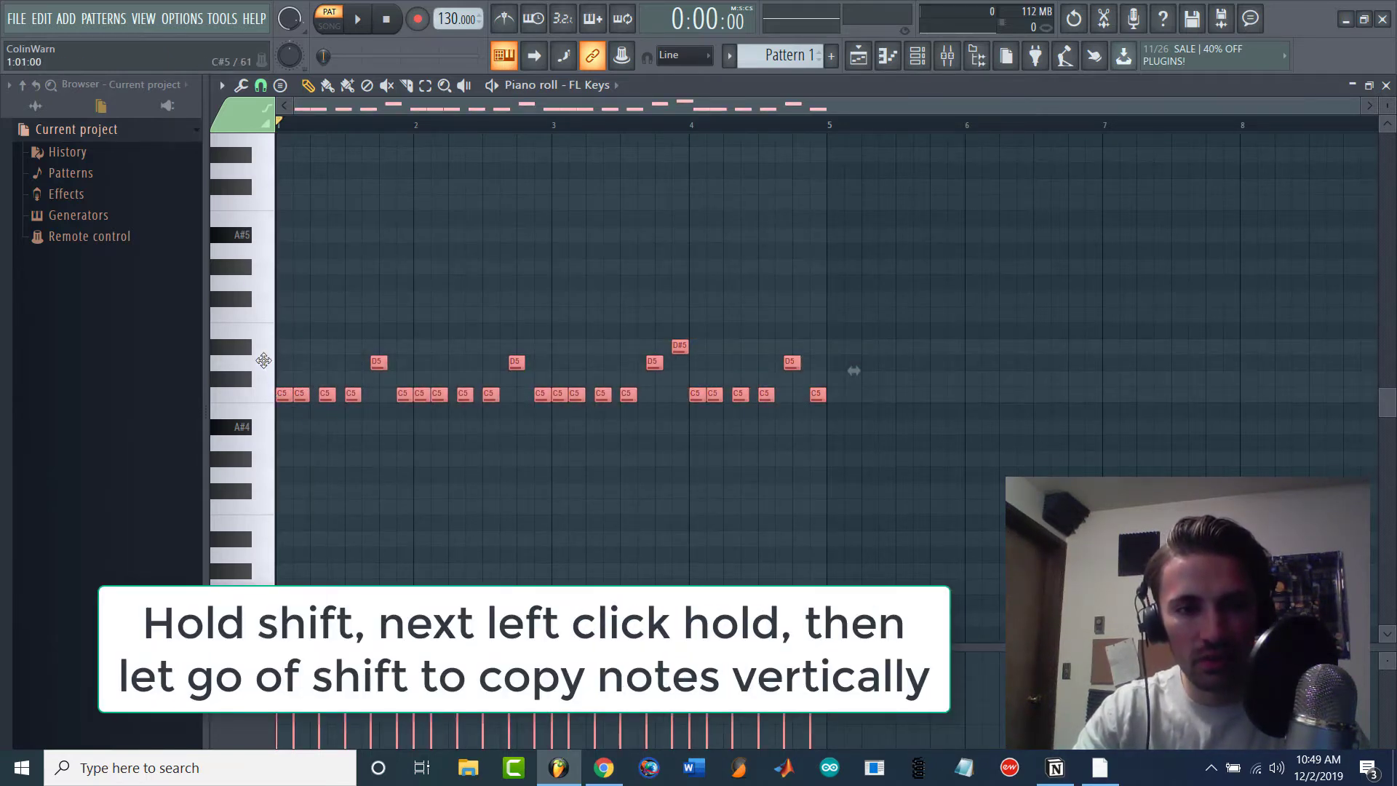
pyautogui.moveTo(272, 368); pyautogui.dragTo(64, 277)
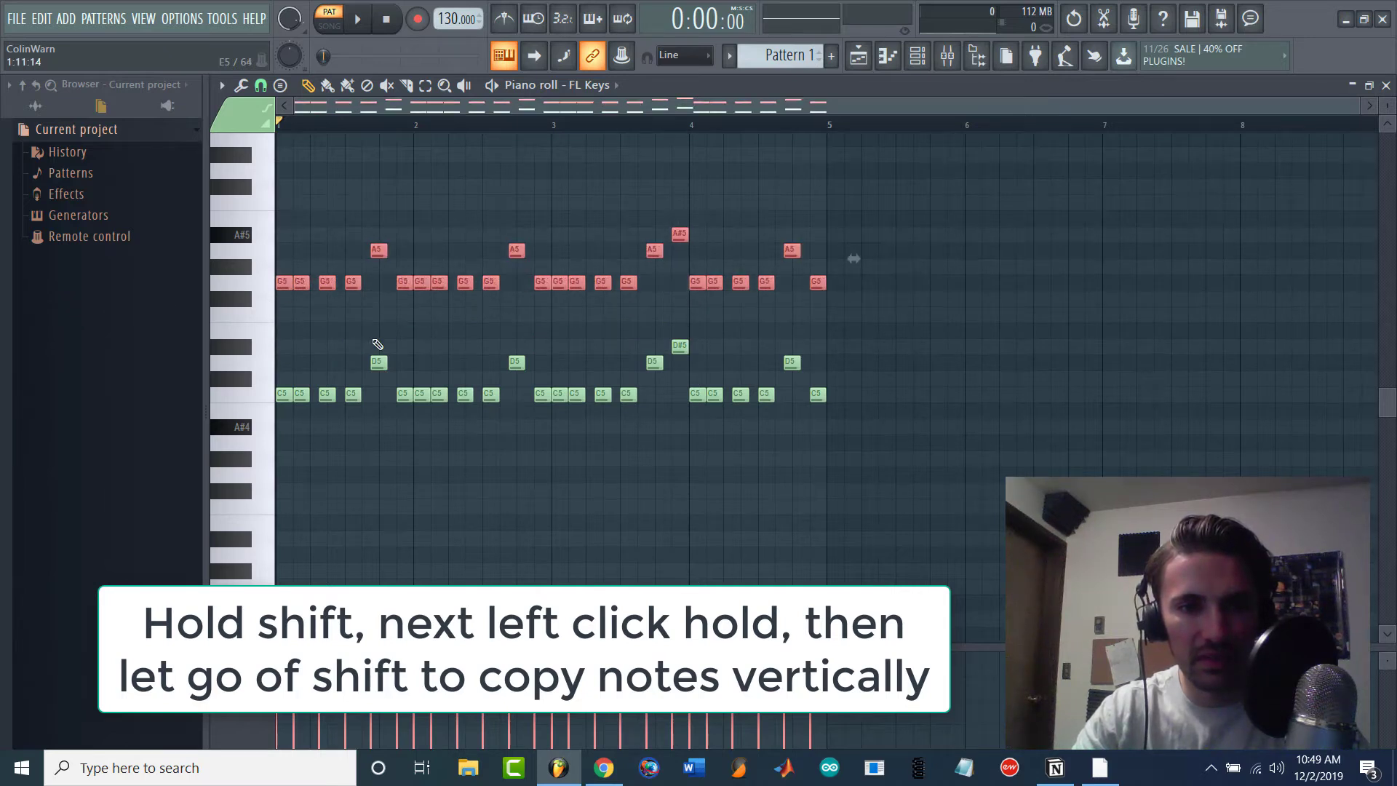
# Deselect the copied notes and play back the harmonized four-bar melody.
pyautogui.hotkey('ctrl', 'd')
pyautogui.press('space')
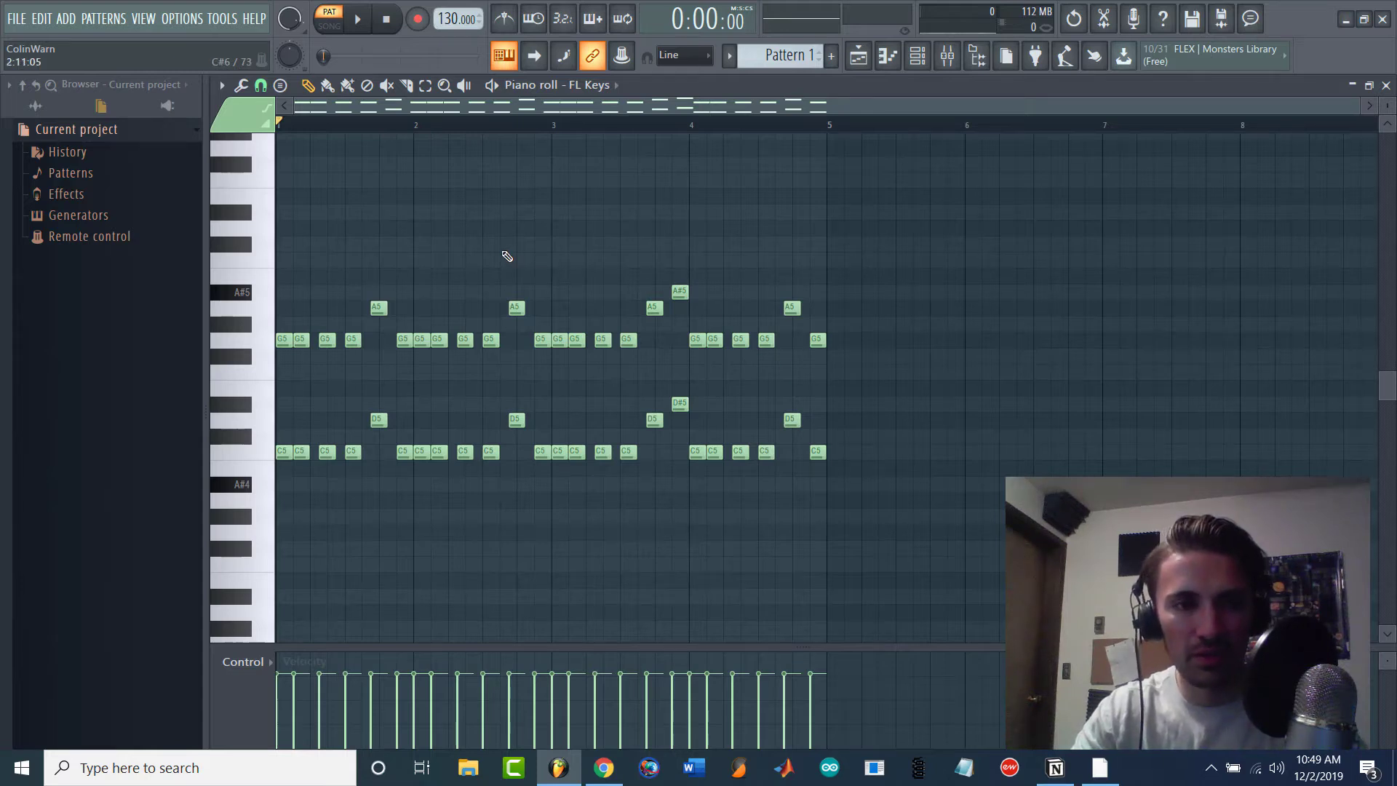
pyautogui.hotkey('ctrl', 'a')
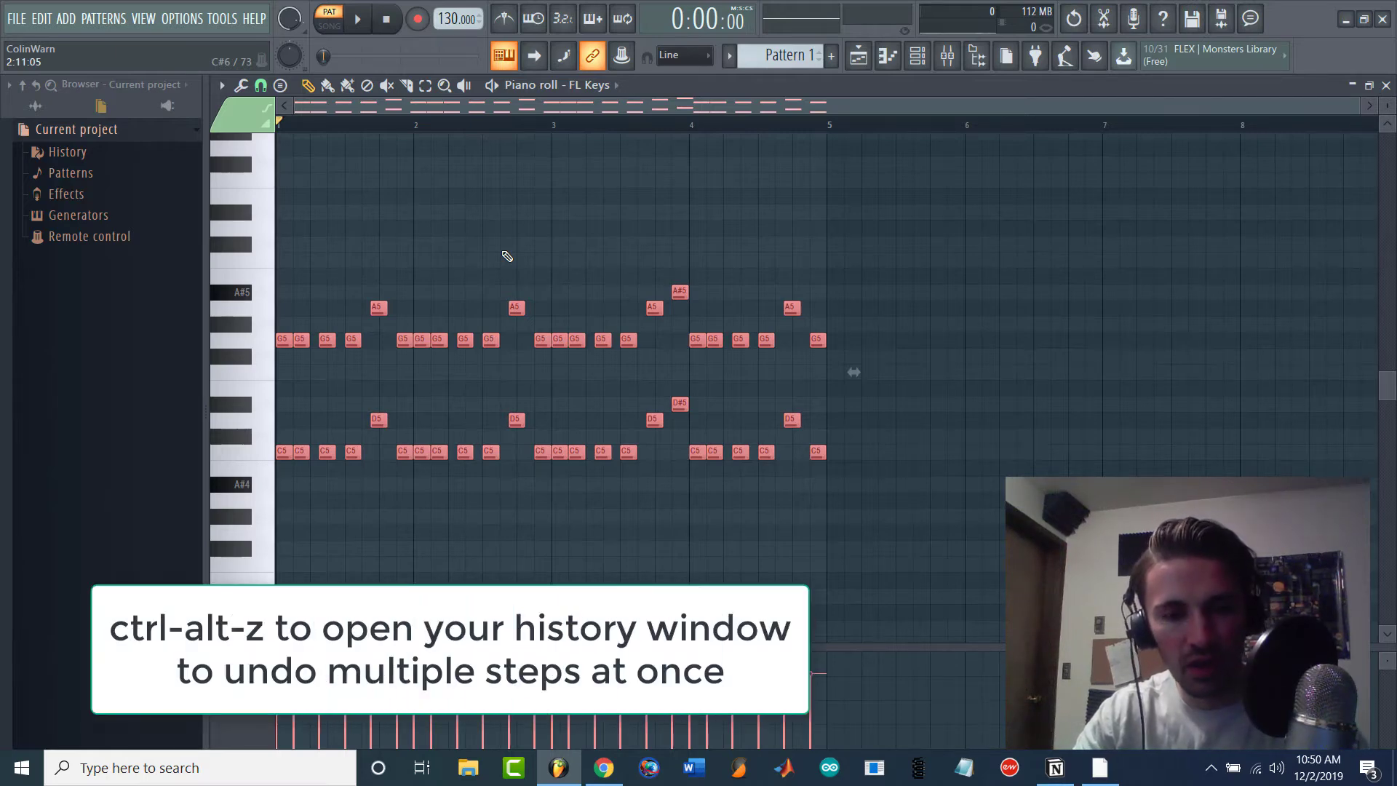
# Bring up the project's undo history and look through its entries, dismissing the GeForce Experience overlay.
pyautogui.hotkey('ctrl', 'alt', 'z')
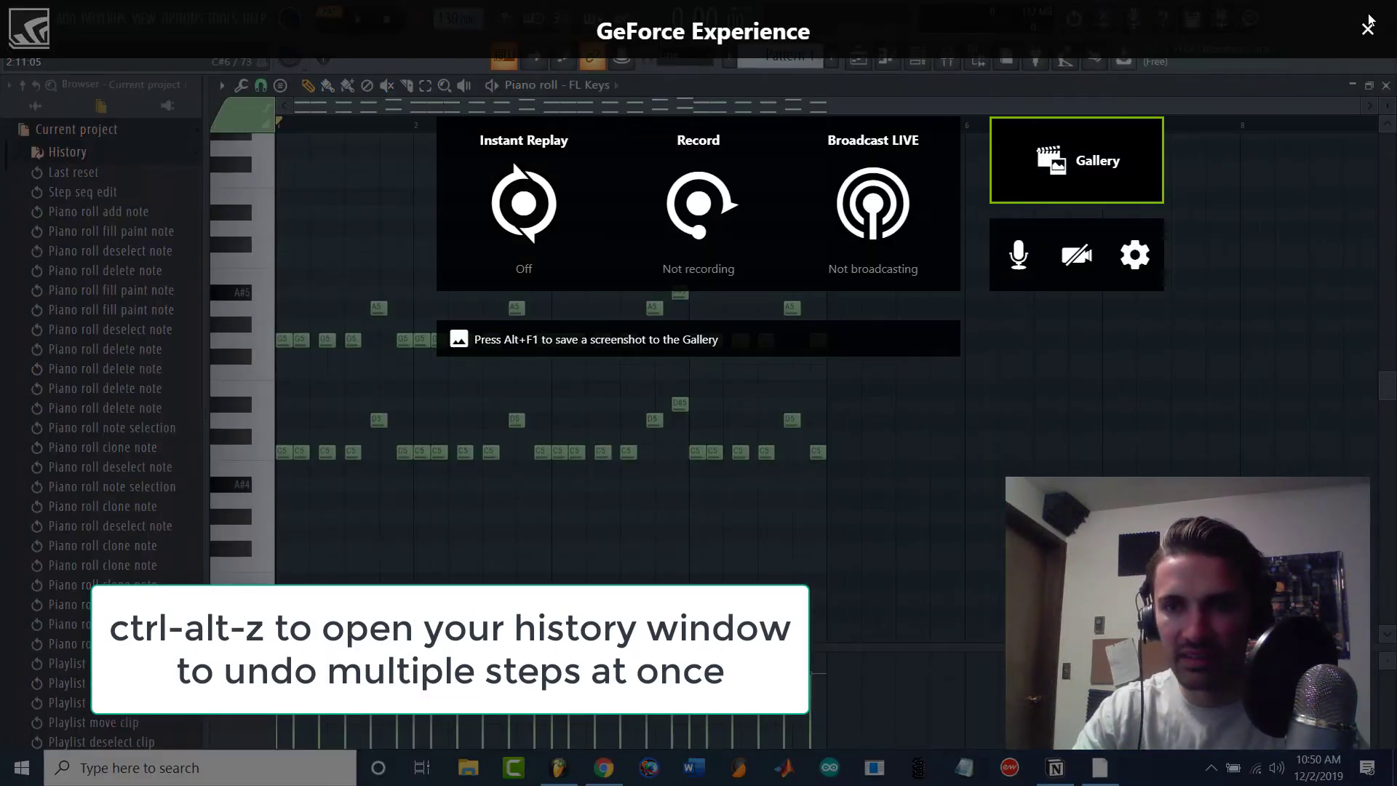
pyautogui.click(1367, 27)
pyautogui.scroll(-3, 145, 473)
pyautogui.scroll(2, 123, 451)
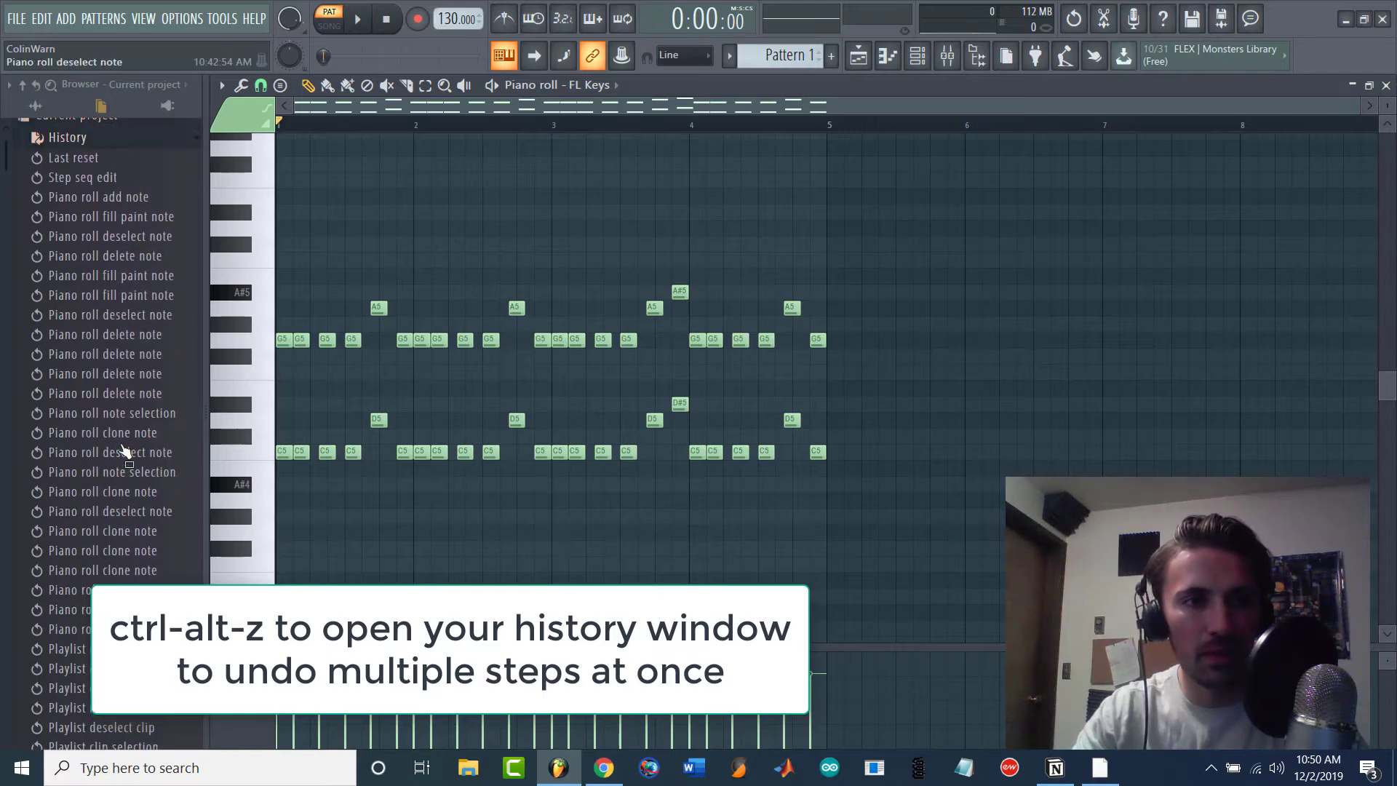
pyautogui.scroll(1, 124, 451)
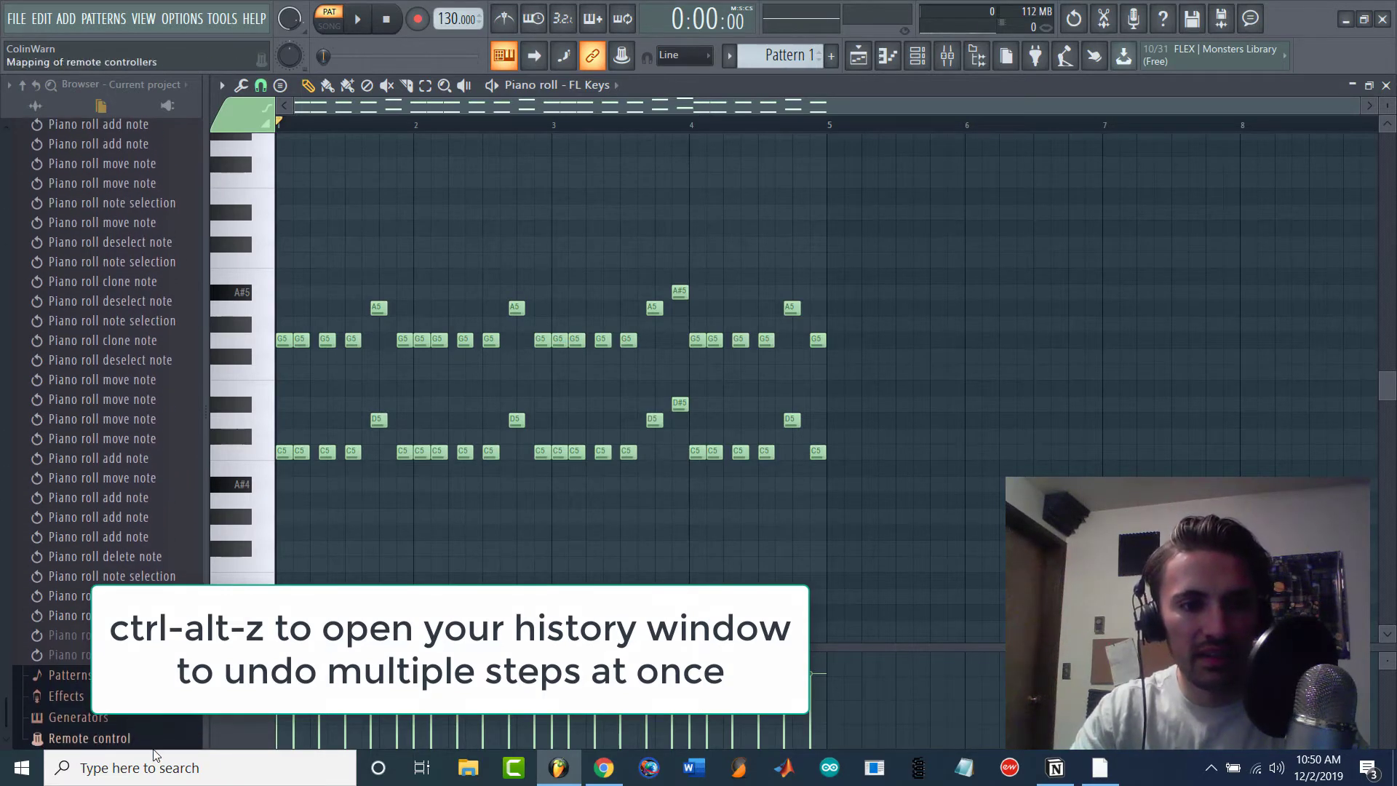
# Step the project back through several earlier history entries and restore the most recent one.
pyautogui.click(154, 597)
pyautogui.click(143, 517)
pyautogui.click(110, 301)
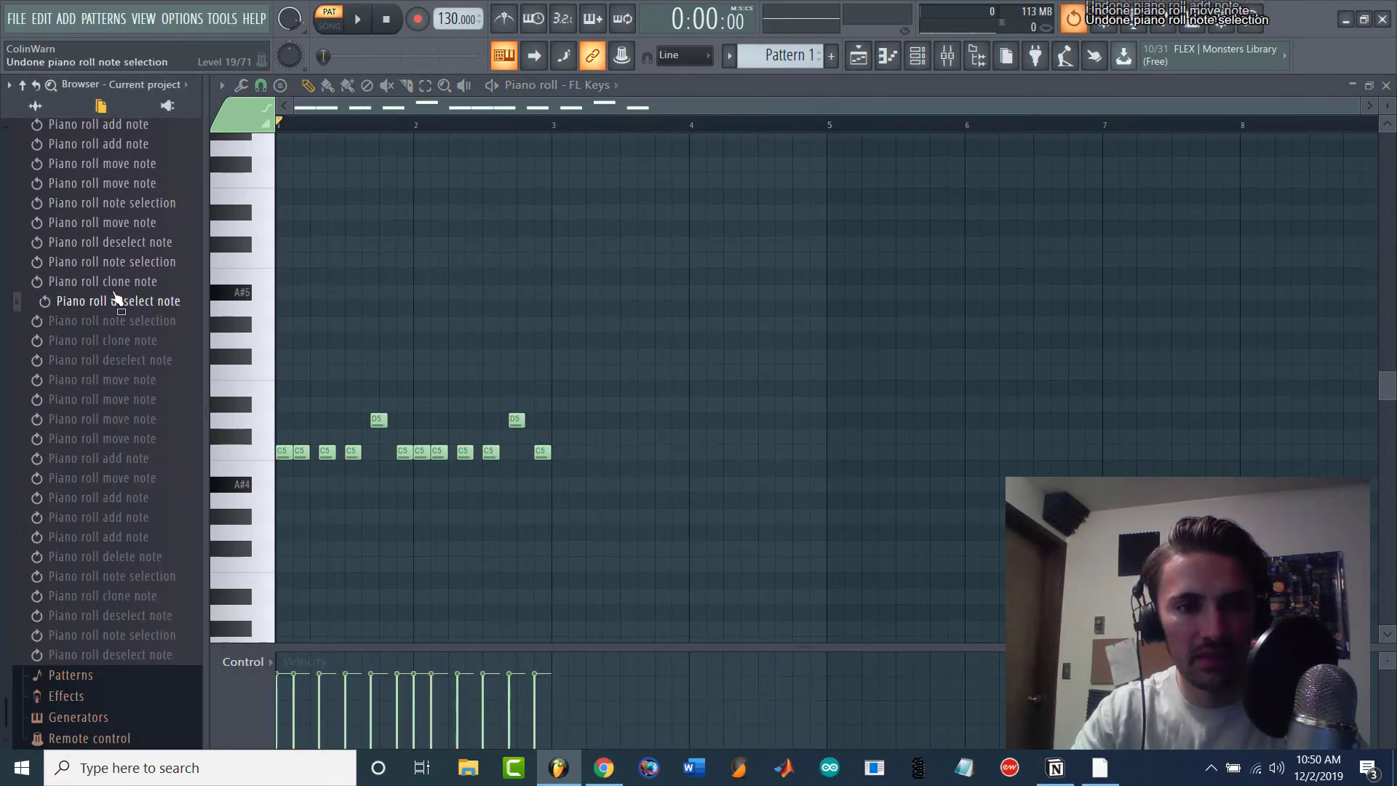
pyautogui.click(110, 163)
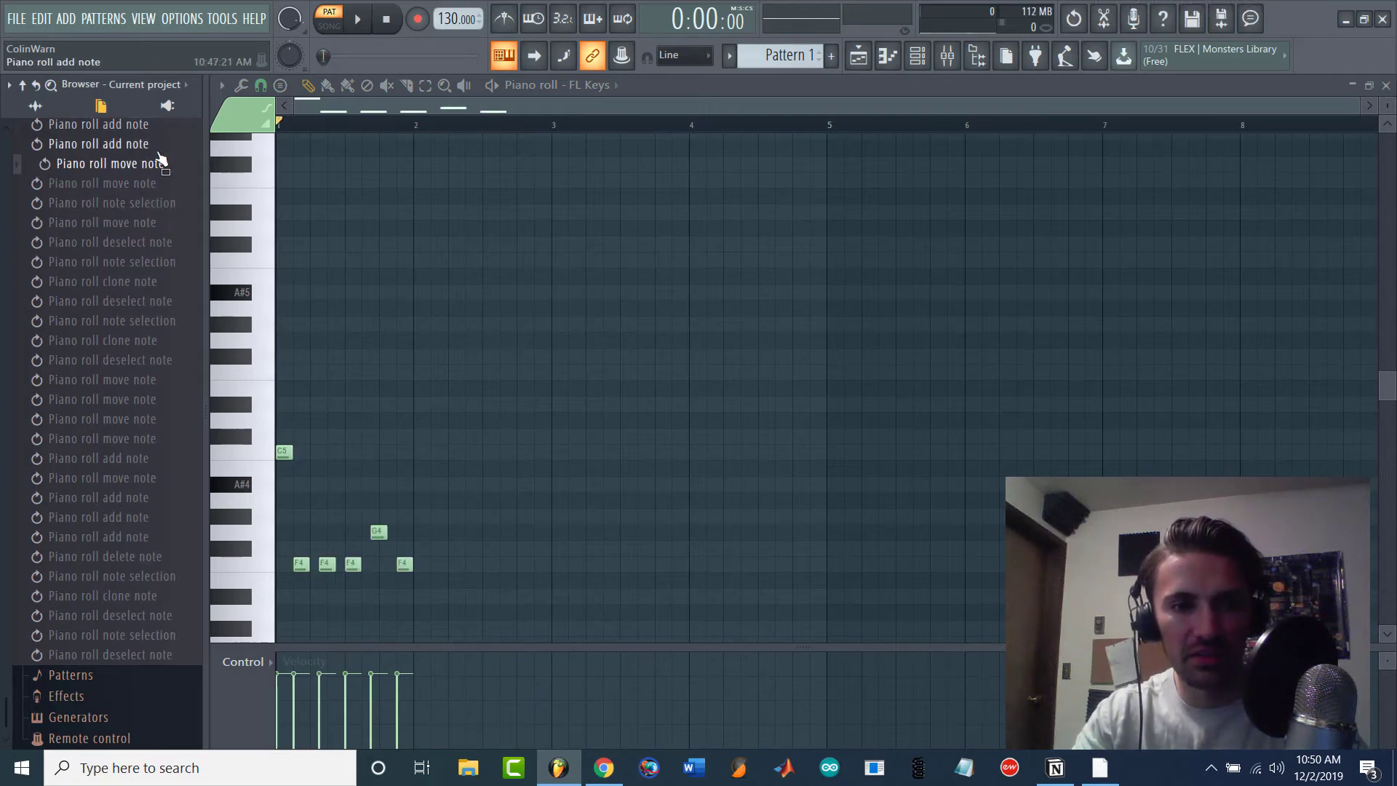
pyautogui.click(144, 655)
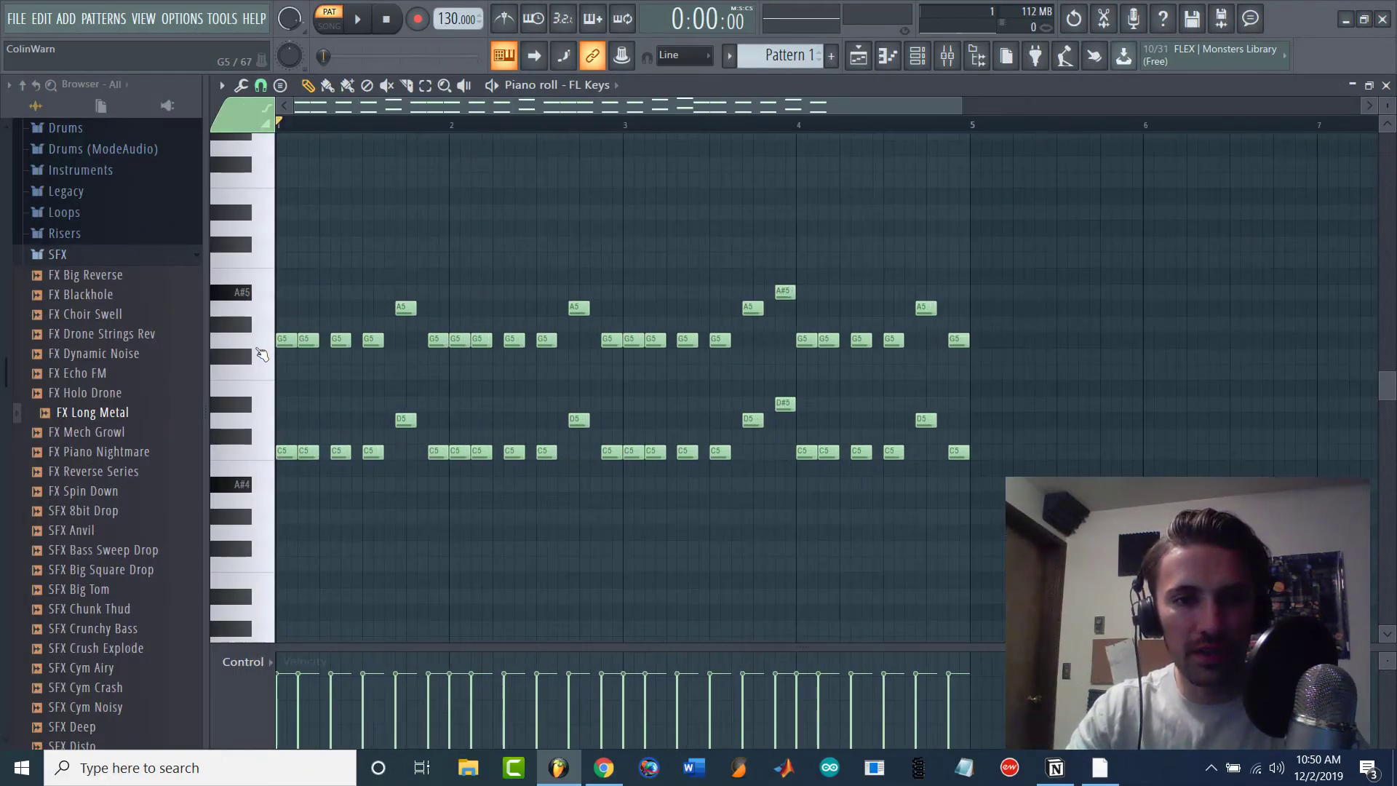
# Examine the note grid in bar 1 closely and review the piano roll's snap options without changing them.
pyautogui.scroll(3, 261, 355)
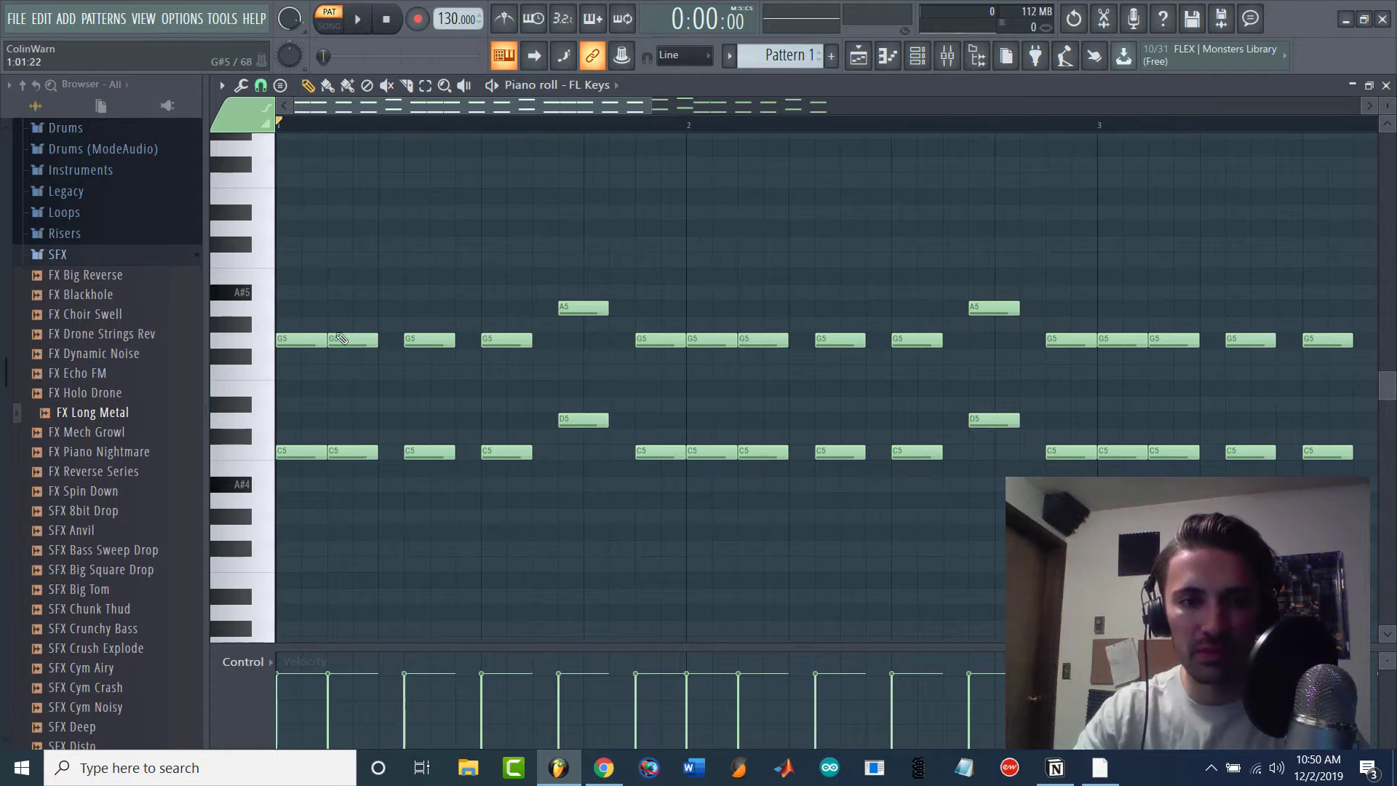
pyautogui.scroll(3, 422, 342)
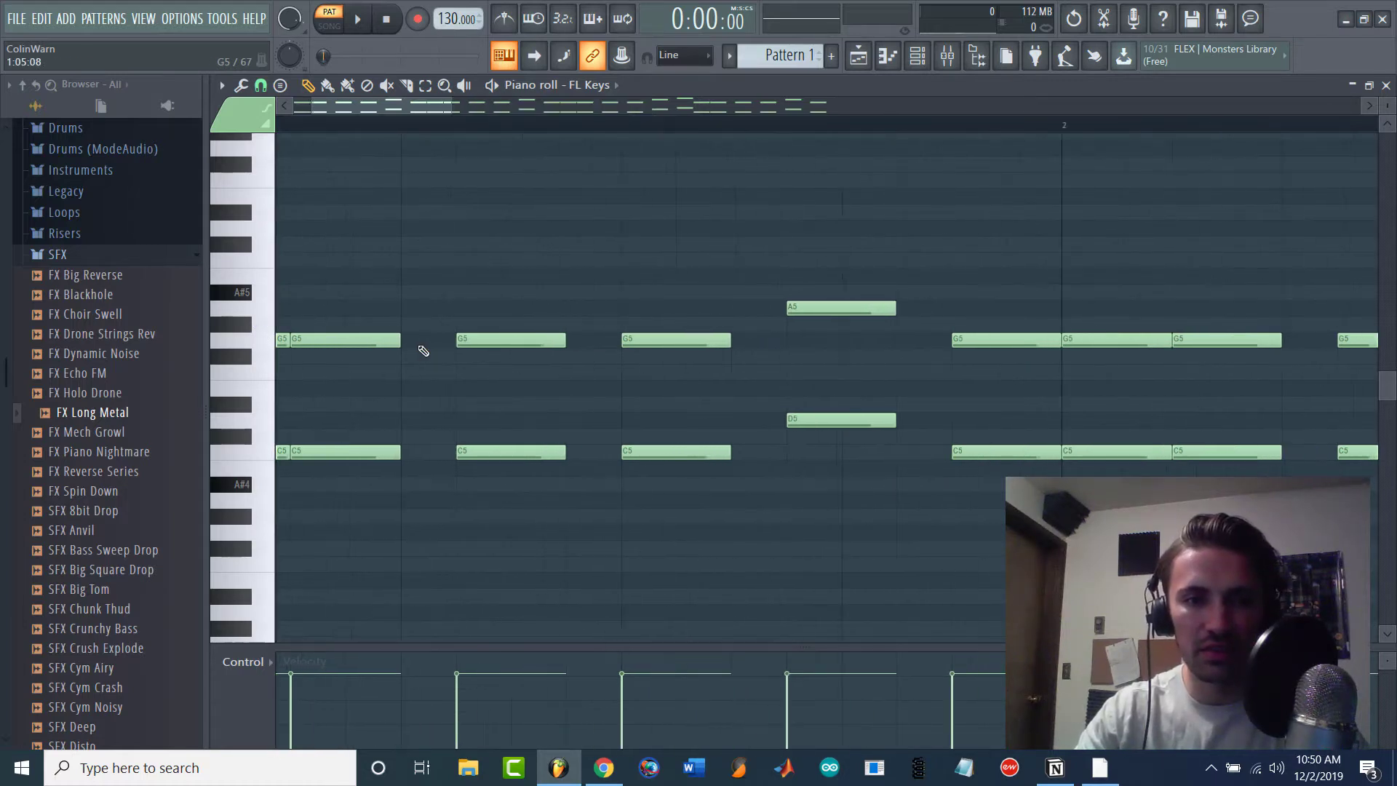
pyautogui.click(259, 85)
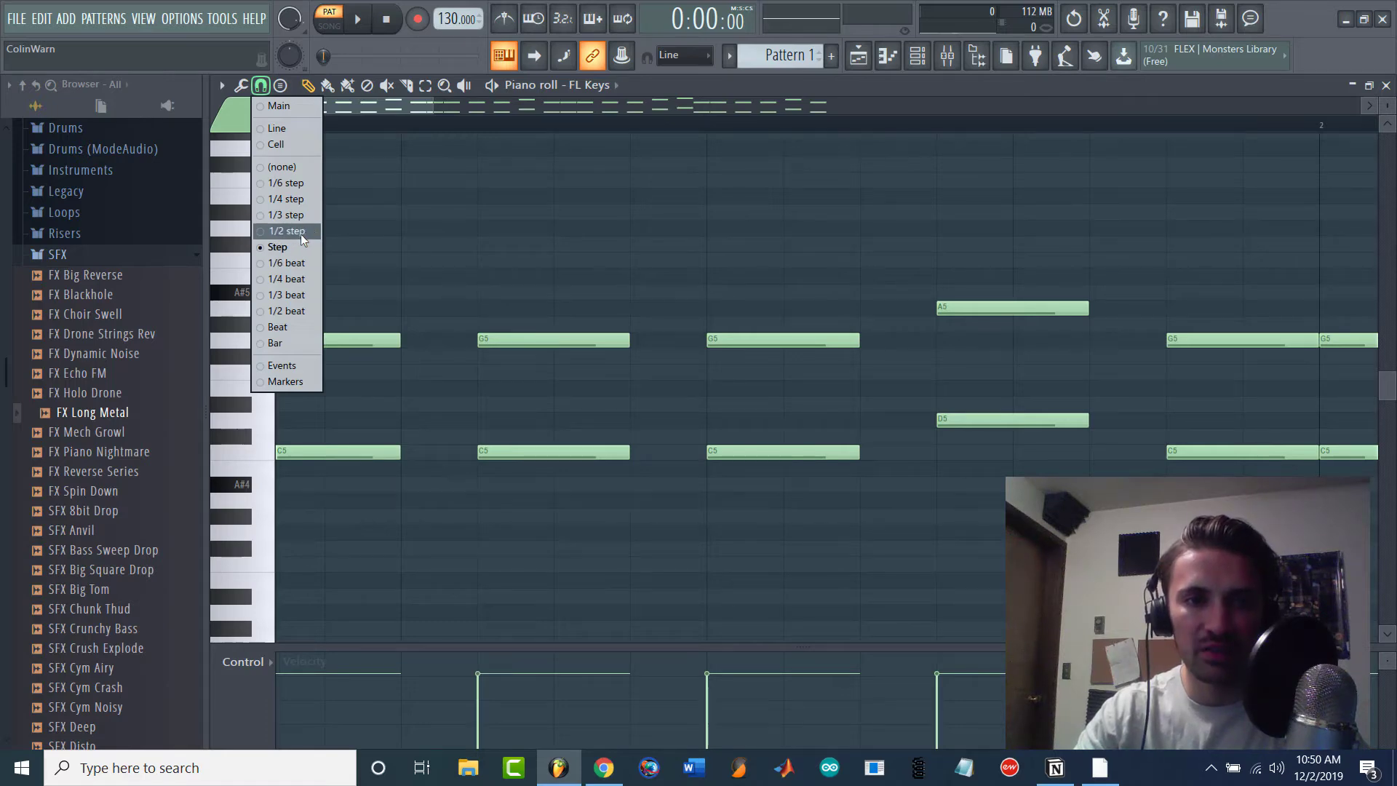
pyautogui.click(449, 256)
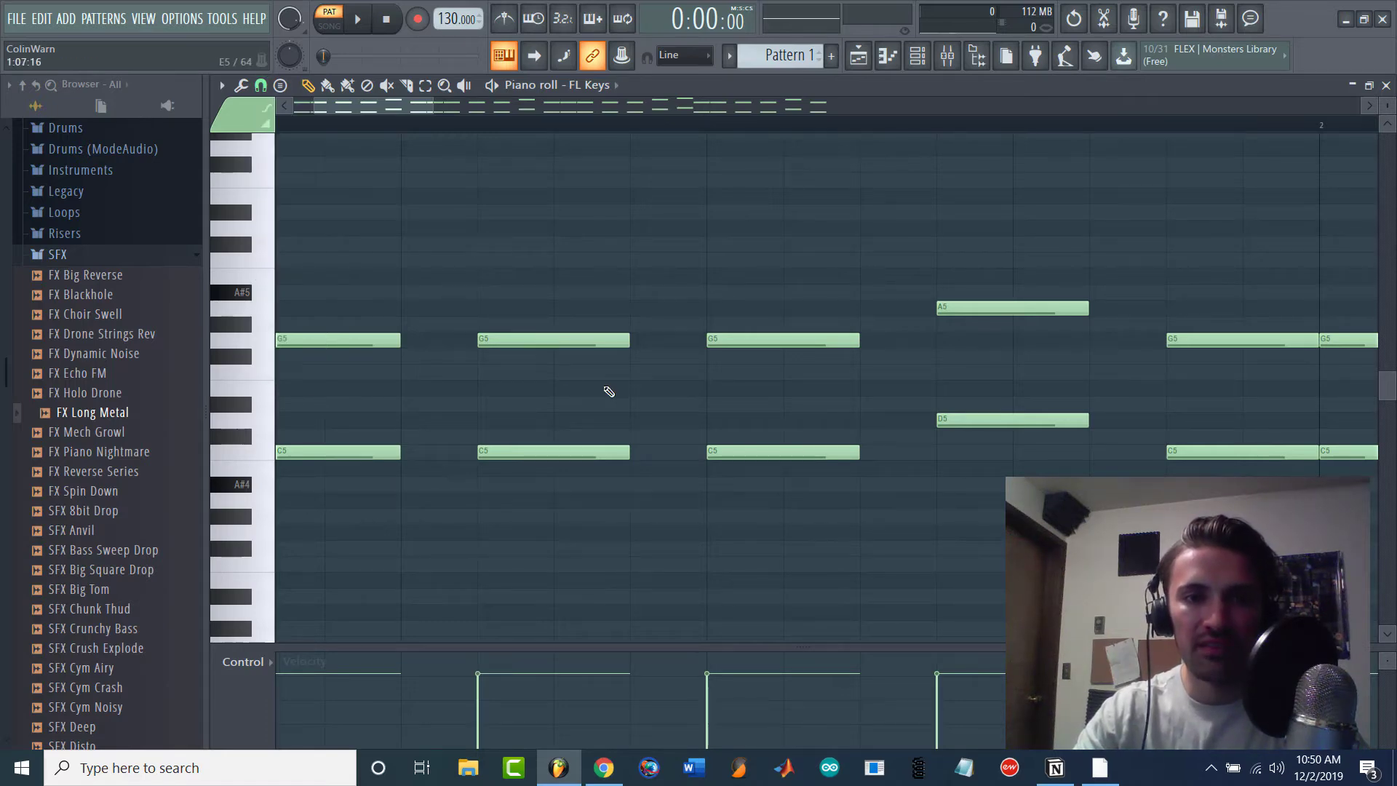
pyautogui.scroll(-4, 468, 306)
pyautogui.scroll(-3, 260, 312)
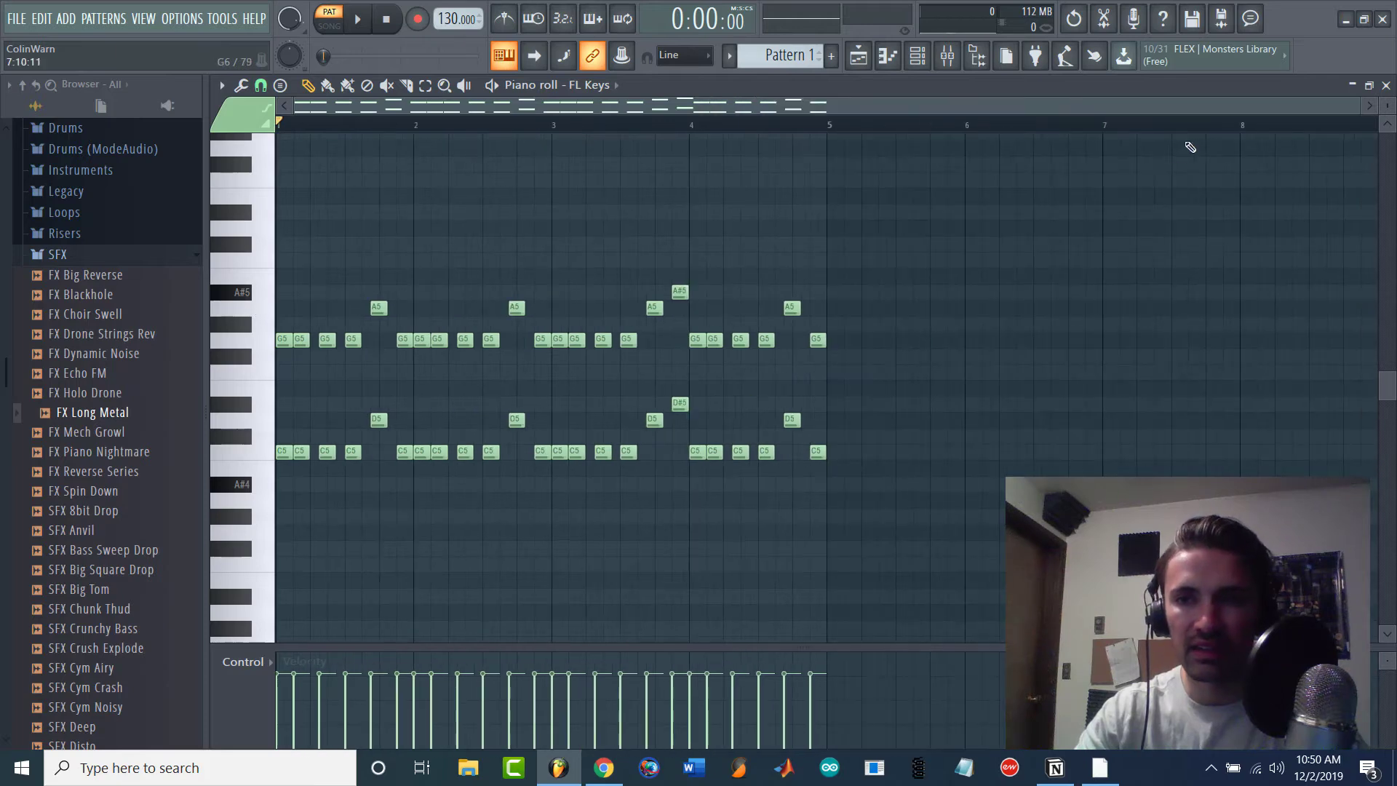
# Close the piano roll, fill the Kick channel each 4 steps, and add Clap hits on steps 5 and 13.
pyautogui.click(1386, 85)
pyautogui.rightClick(358, 131)
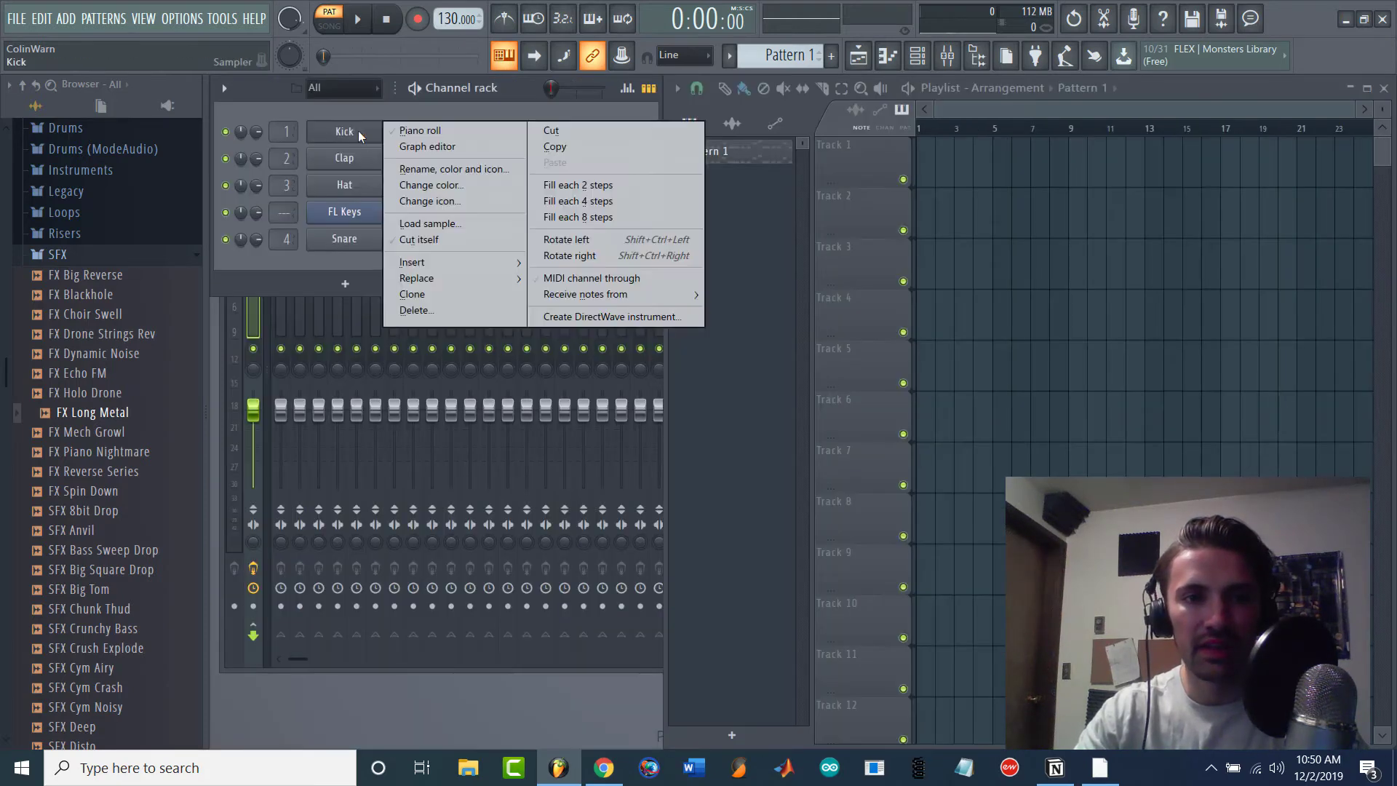
pyautogui.click(668, 205)
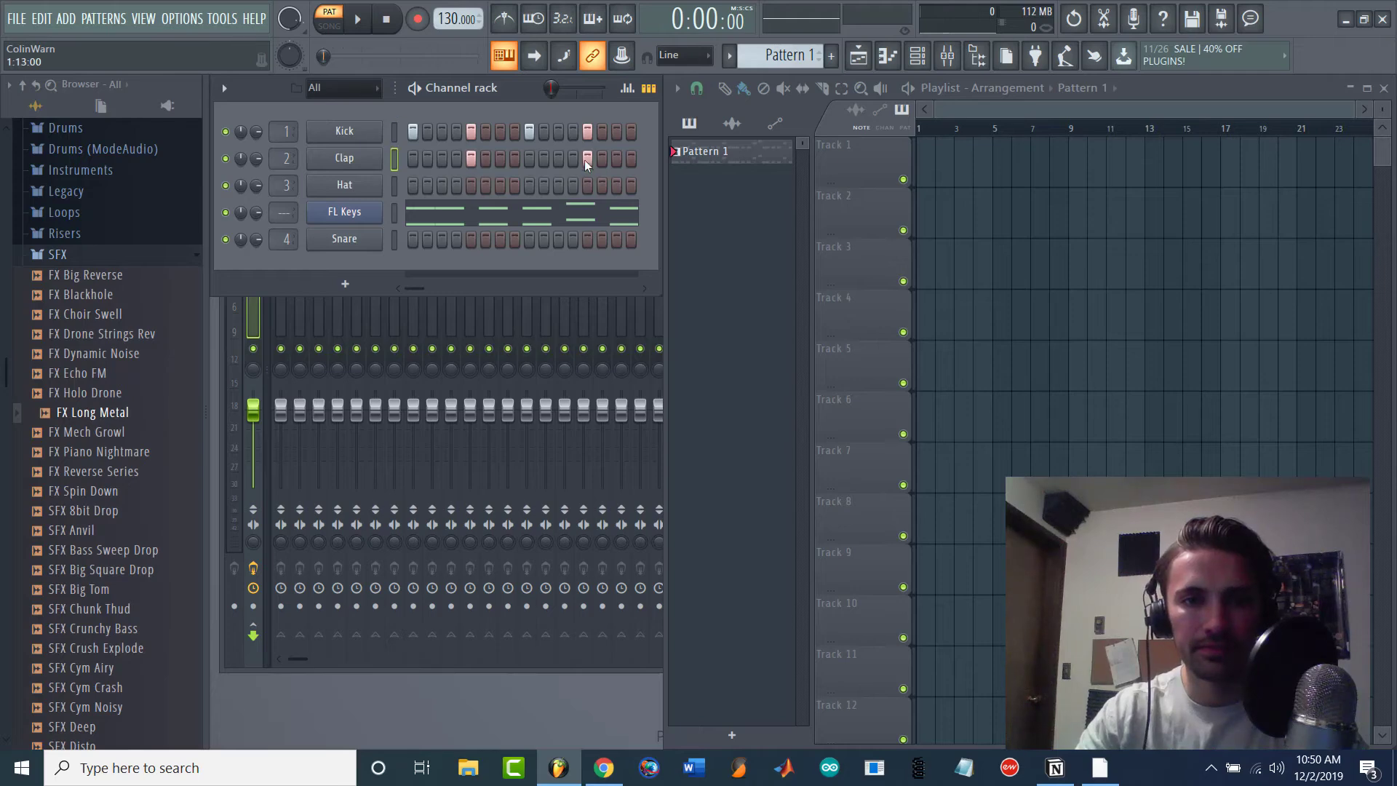
# Open the Clap channel in the piano roll and copy its two bar 1 hits across bars 2 to 4.
pyautogui.rightClick(356, 159)
pyautogui.click(419, 157)
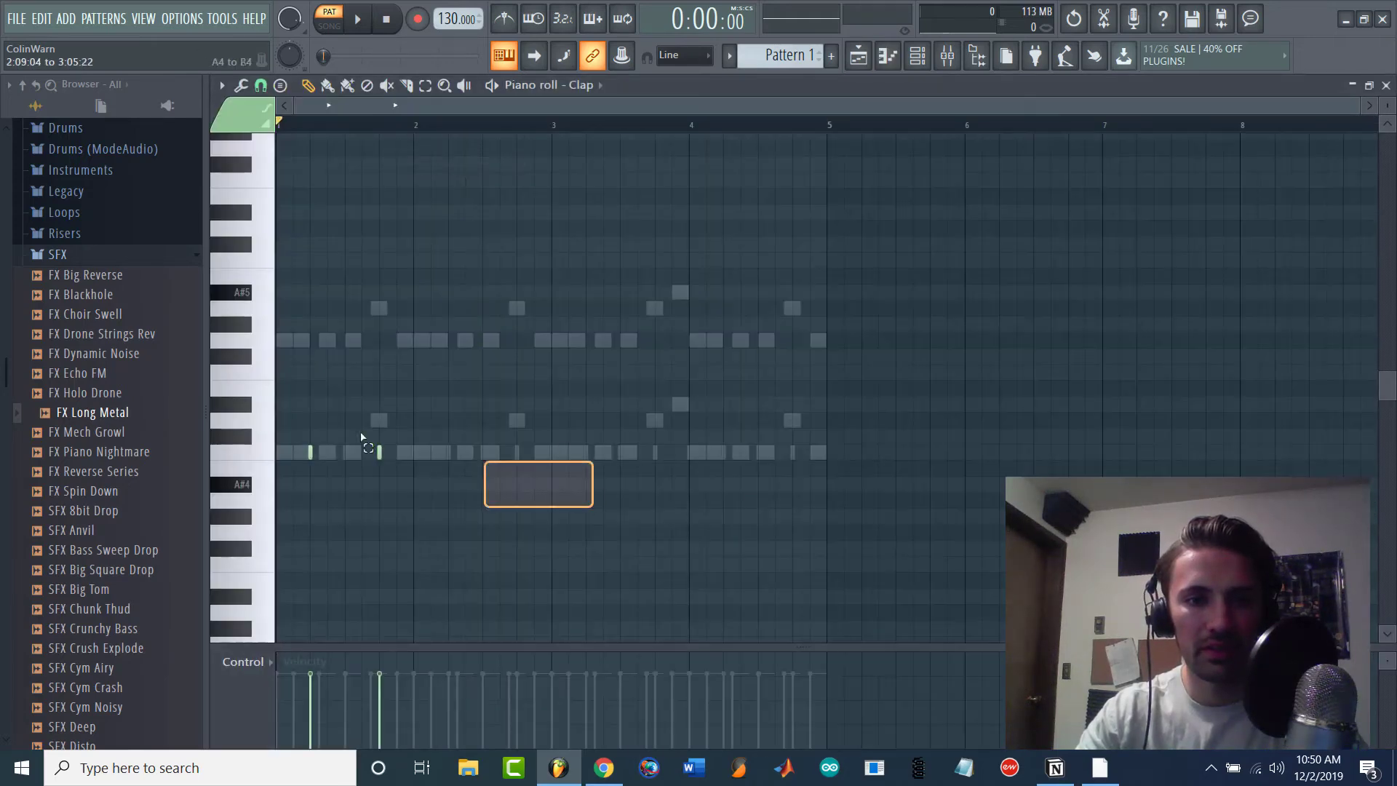
pyautogui.click(378, 452)
pyautogui.moveTo(310, 451); pyautogui.dragTo(447, 463)
pyautogui.keyDown('ctrl'); pyautogui.click(475, 504); pyautogui.keyUp('ctrl')
pyautogui.moveTo(664, 583); pyautogui.dragTo(278, 399)
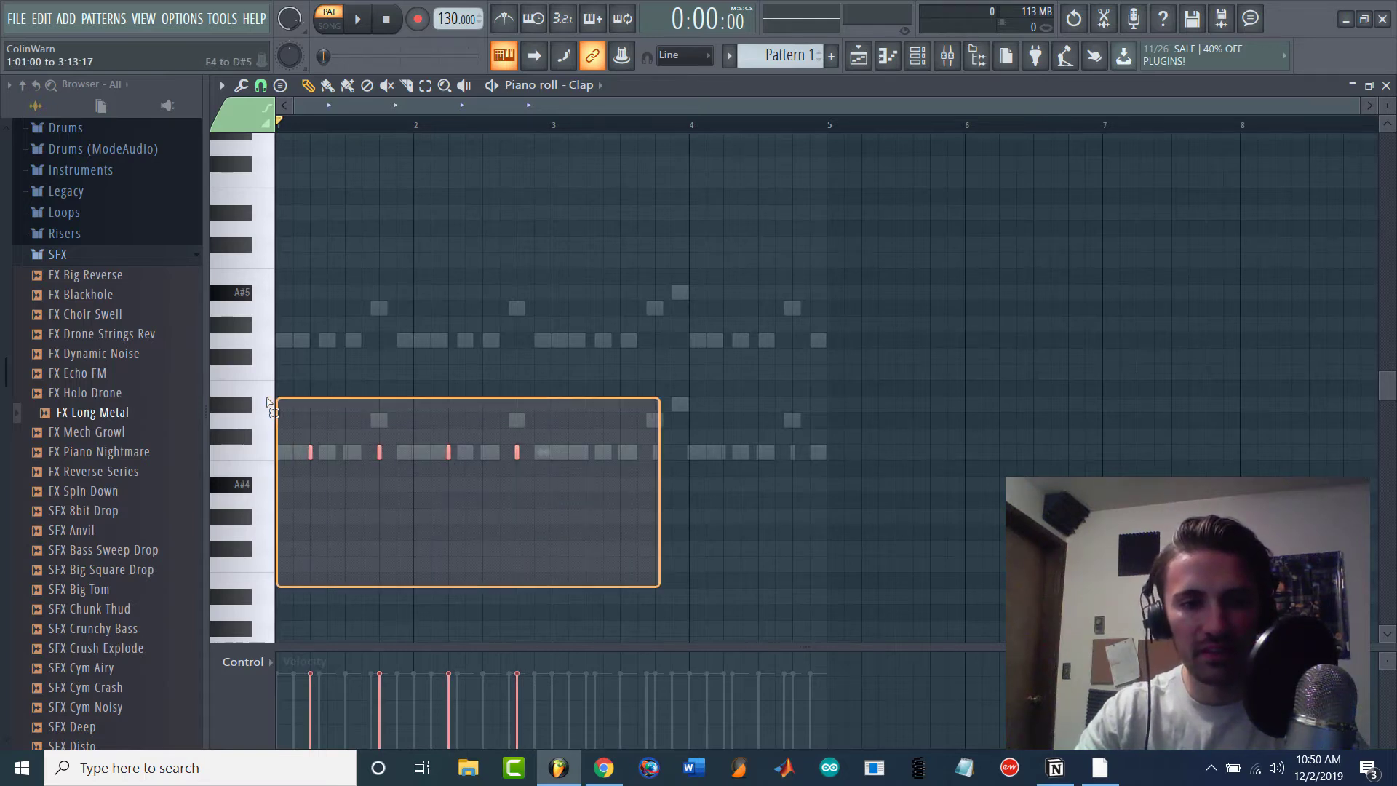
pyautogui.moveTo(310, 452); pyautogui.dragTo(586, 511)
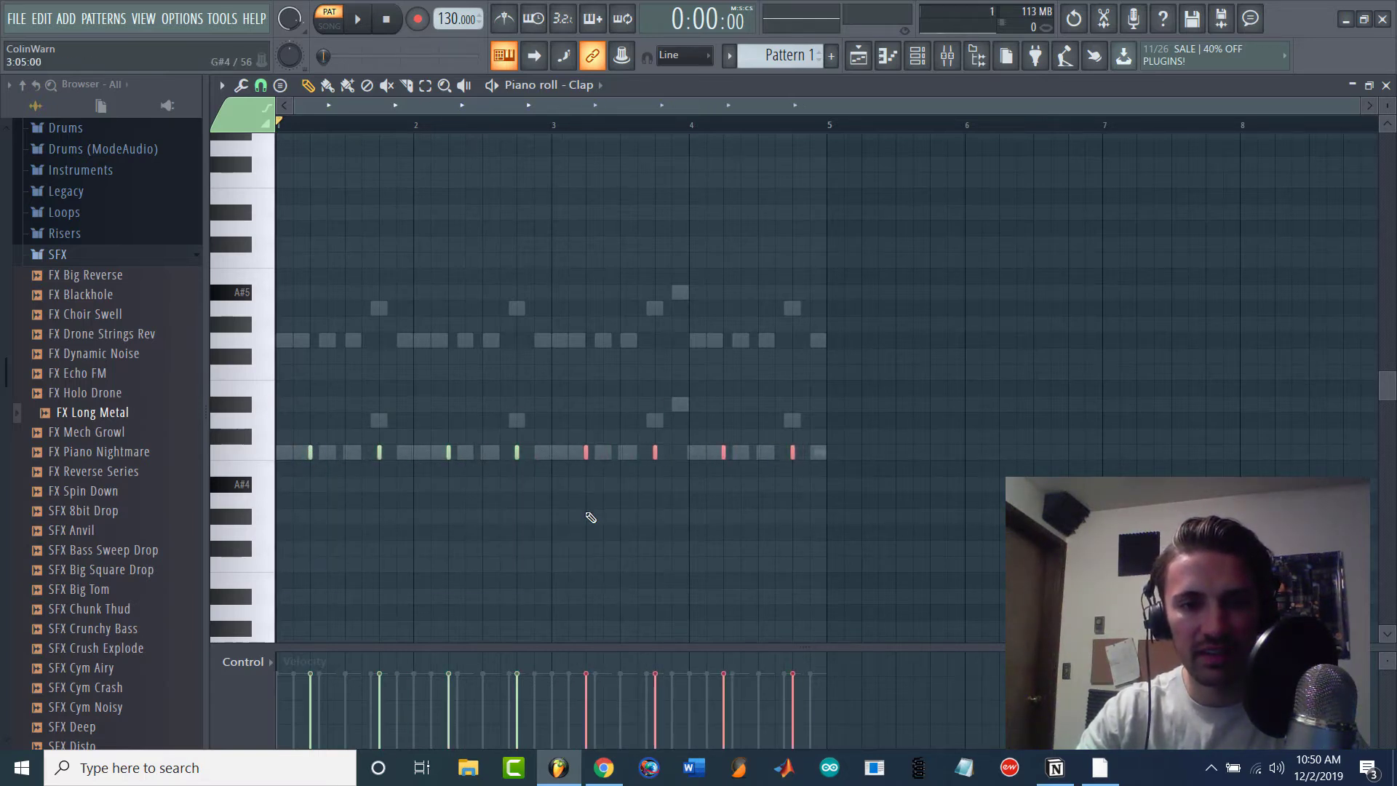
pyautogui.keyDown('ctrl'); pyautogui.click(571, 503); pyautogui.keyUp('ctrl')
# Play the pattern with the claps, inspect the first clap against the grid, and review the snap options.
pyautogui.press('space')
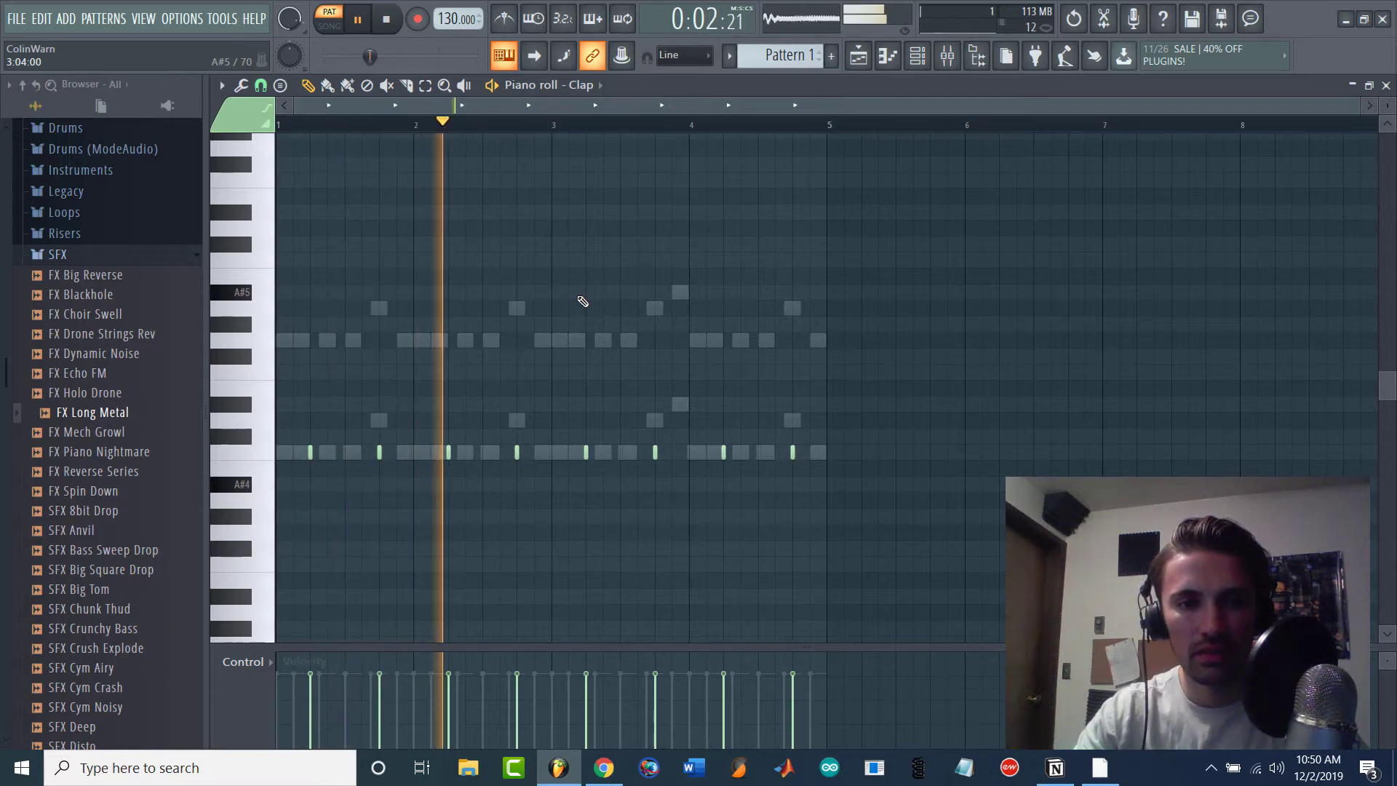
pyautogui.press('space')
pyautogui.scroll(5, 284, 419)
pyautogui.scroll(3, 442, 442)
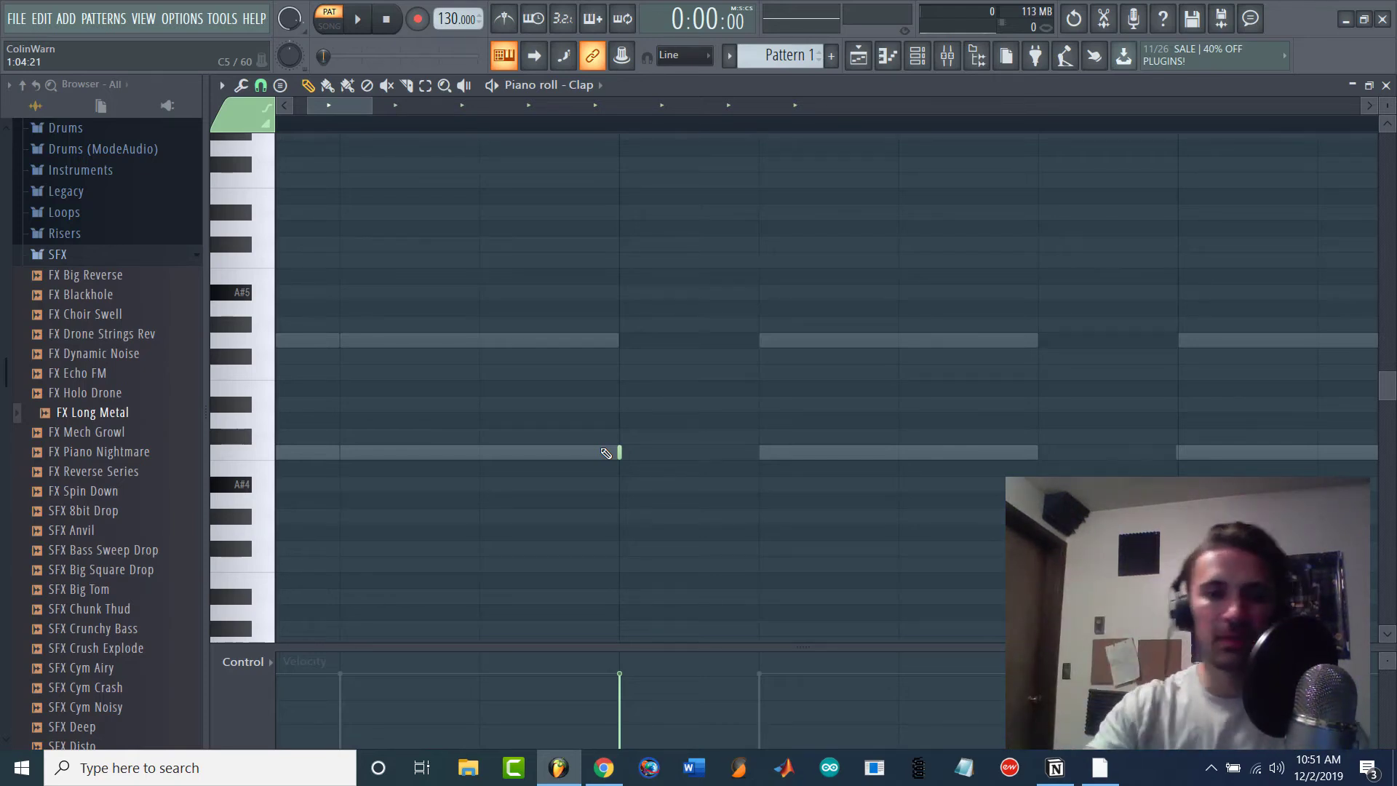
pyautogui.scroll(-5, 623, 442)
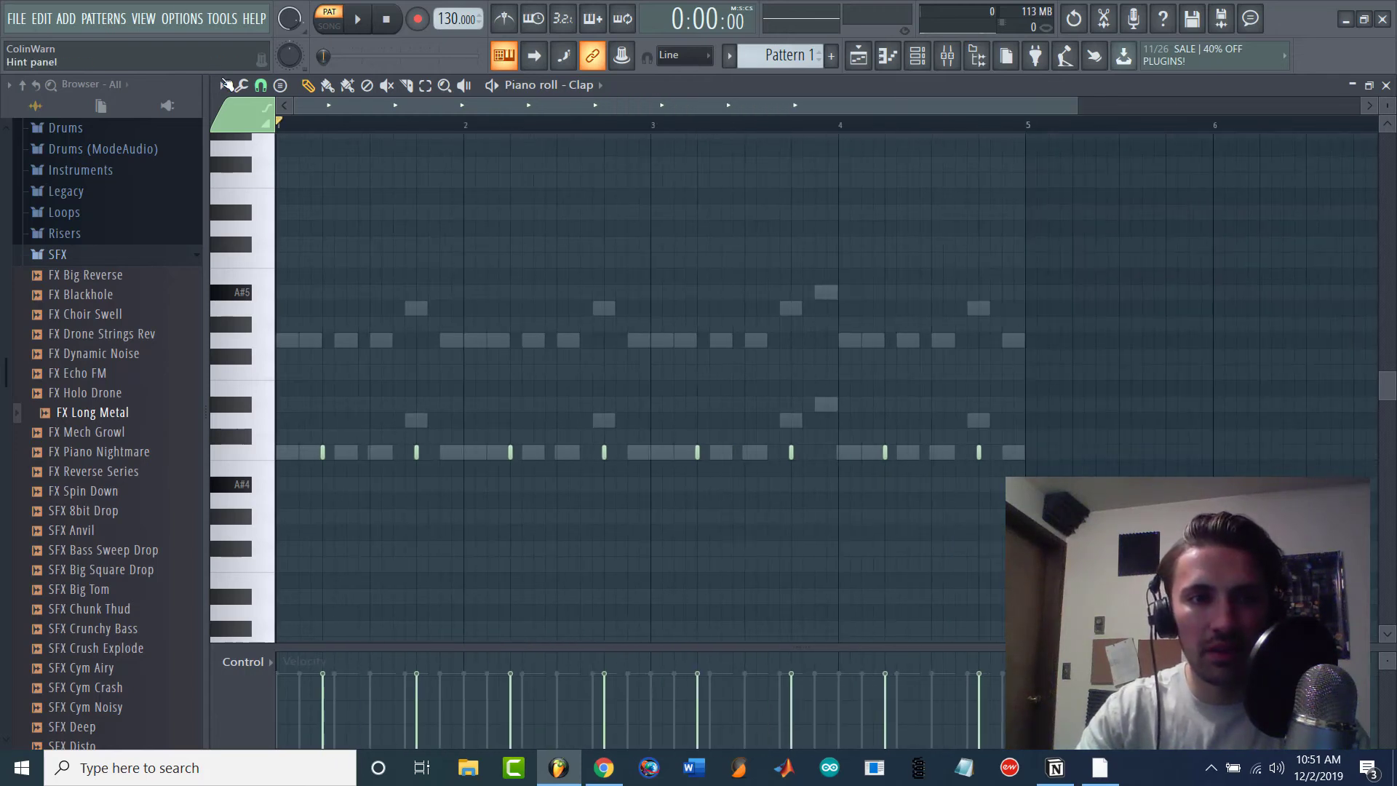
pyautogui.click(261, 85)
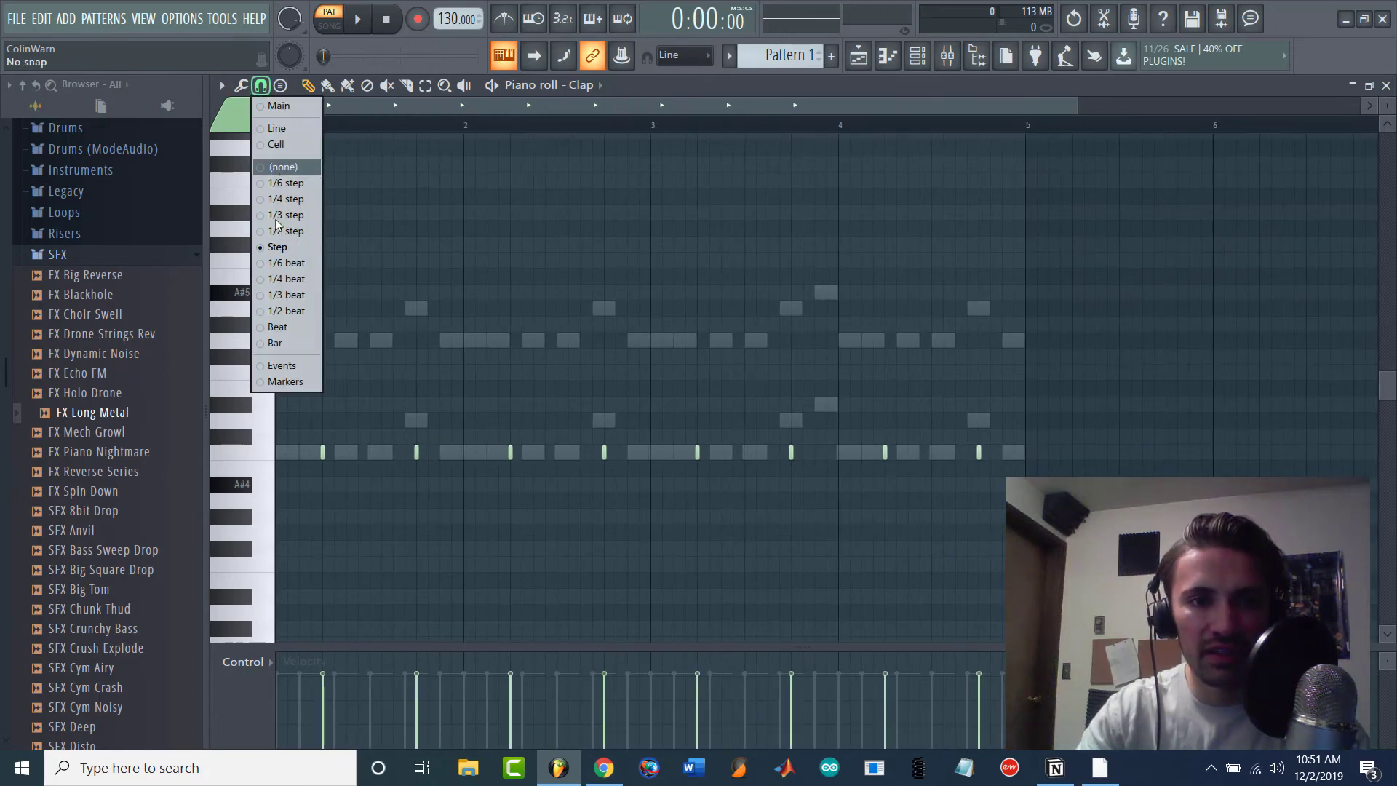
pyautogui.click(672, 343)
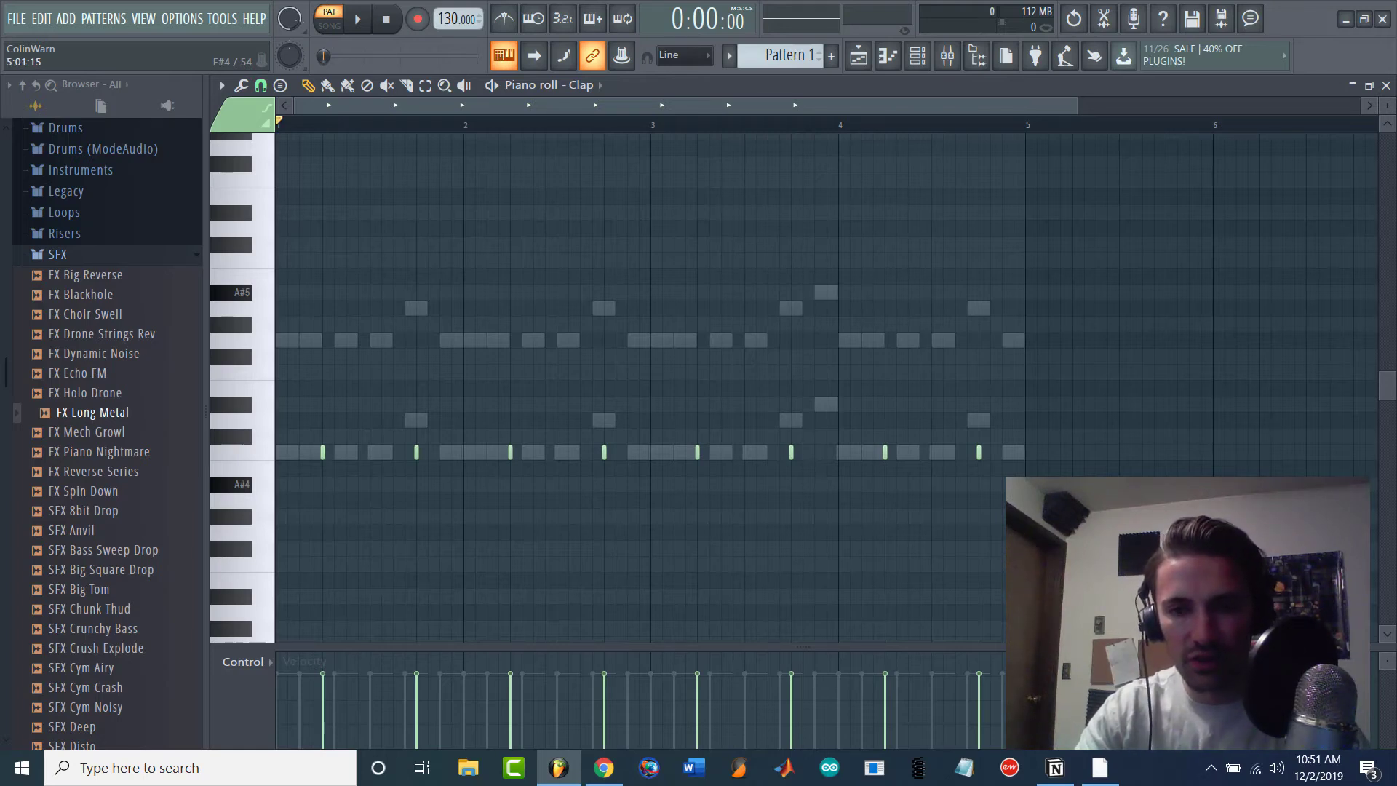
# Select all clap notes, nudge them slightly ahead of the beat so the first starts at 1:04:22, and play the pattern.
pyautogui.moveTo(1113, 564); pyautogui.dragTo(276, 265)
pyautogui.scroll(5, 286, 448)
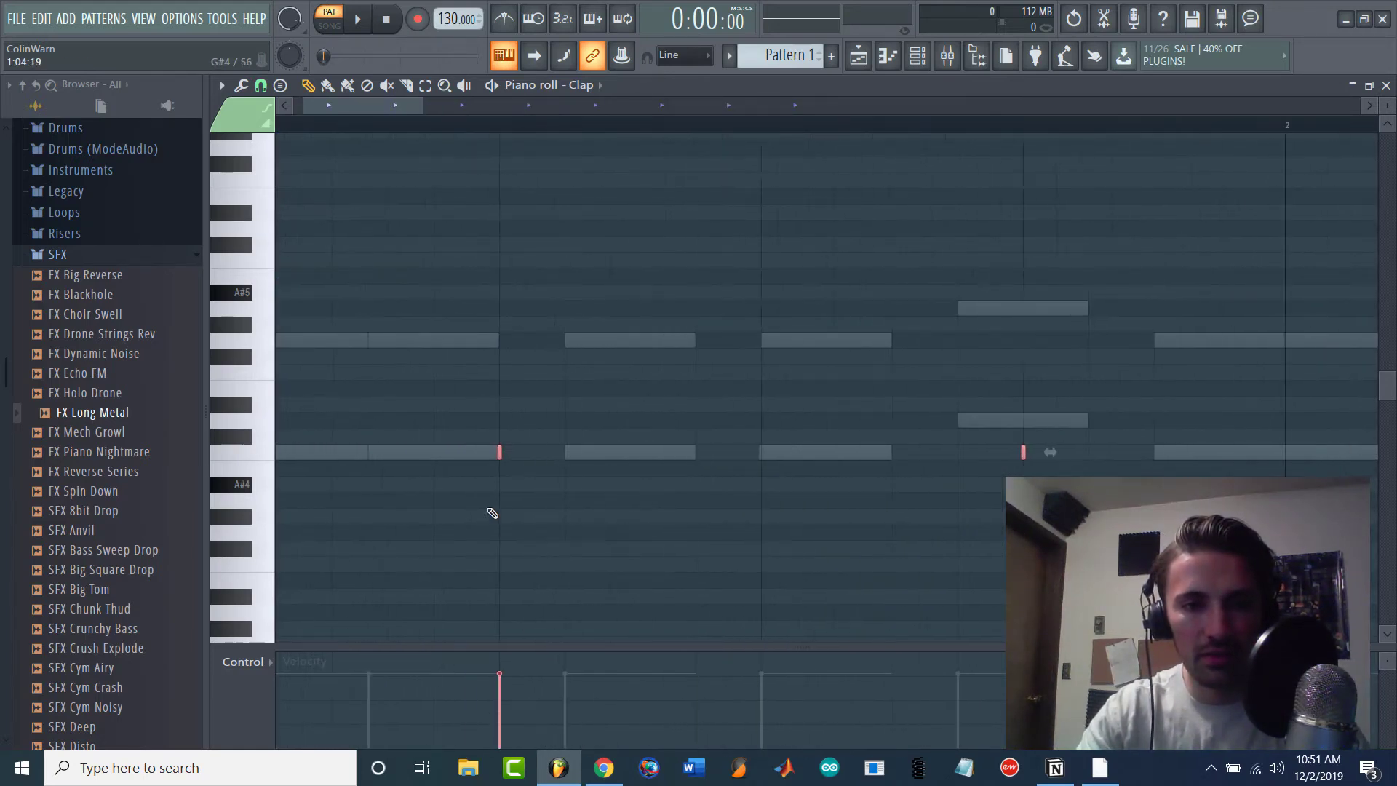
pyautogui.scroll(2, 494, 509)
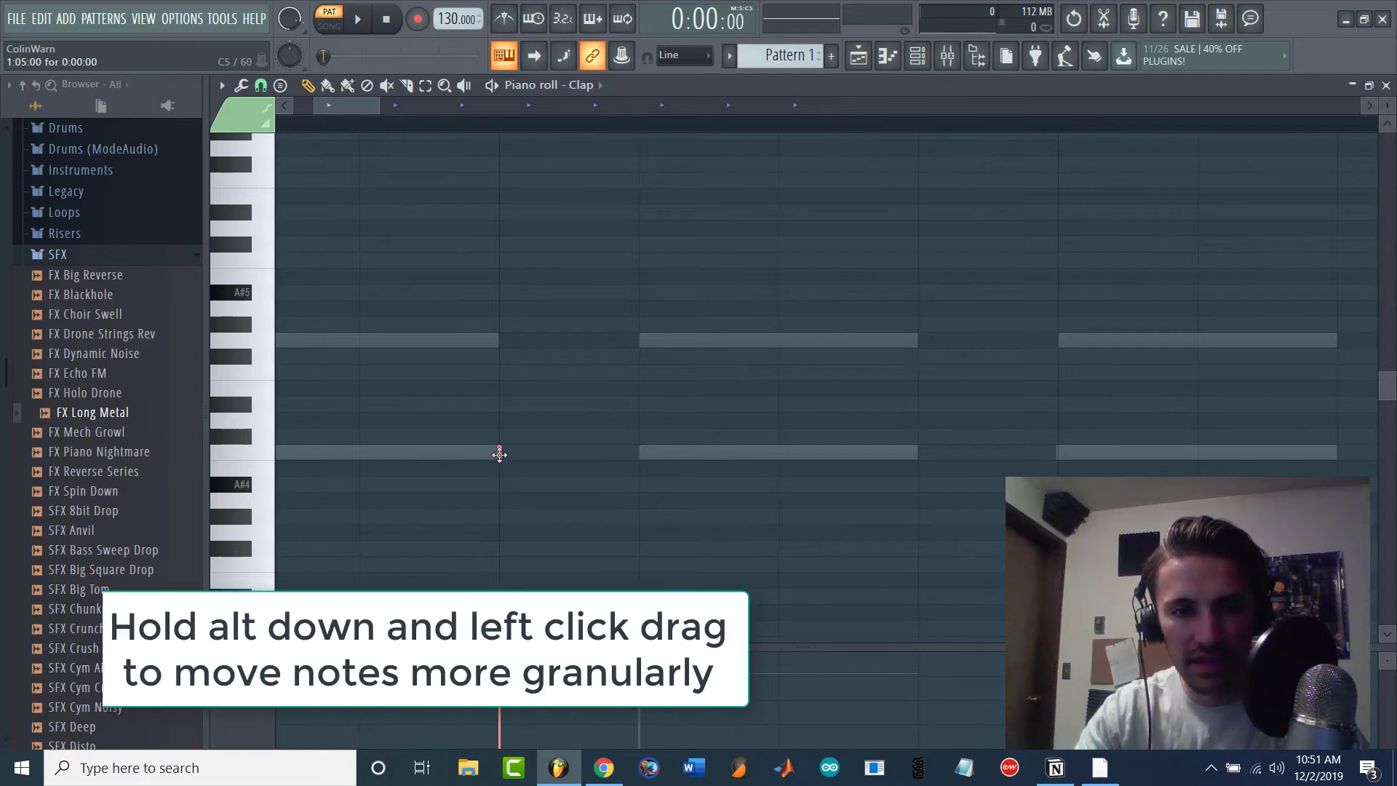
pyautogui.moveTo(500, 452)
pyautogui.mouseDown()
pyautogui.moveTo(437, 468)
pyautogui.moveTo(509, 454)
pyautogui.moveTo(408, 436)
pyautogui.moveTo(418, 343)
pyautogui.moveTo(604, 458)
pyautogui.moveTo(514, 466)
pyautogui.moveTo(486, 441)
pyautogui.mouseUp()
pyautogui.press('space')
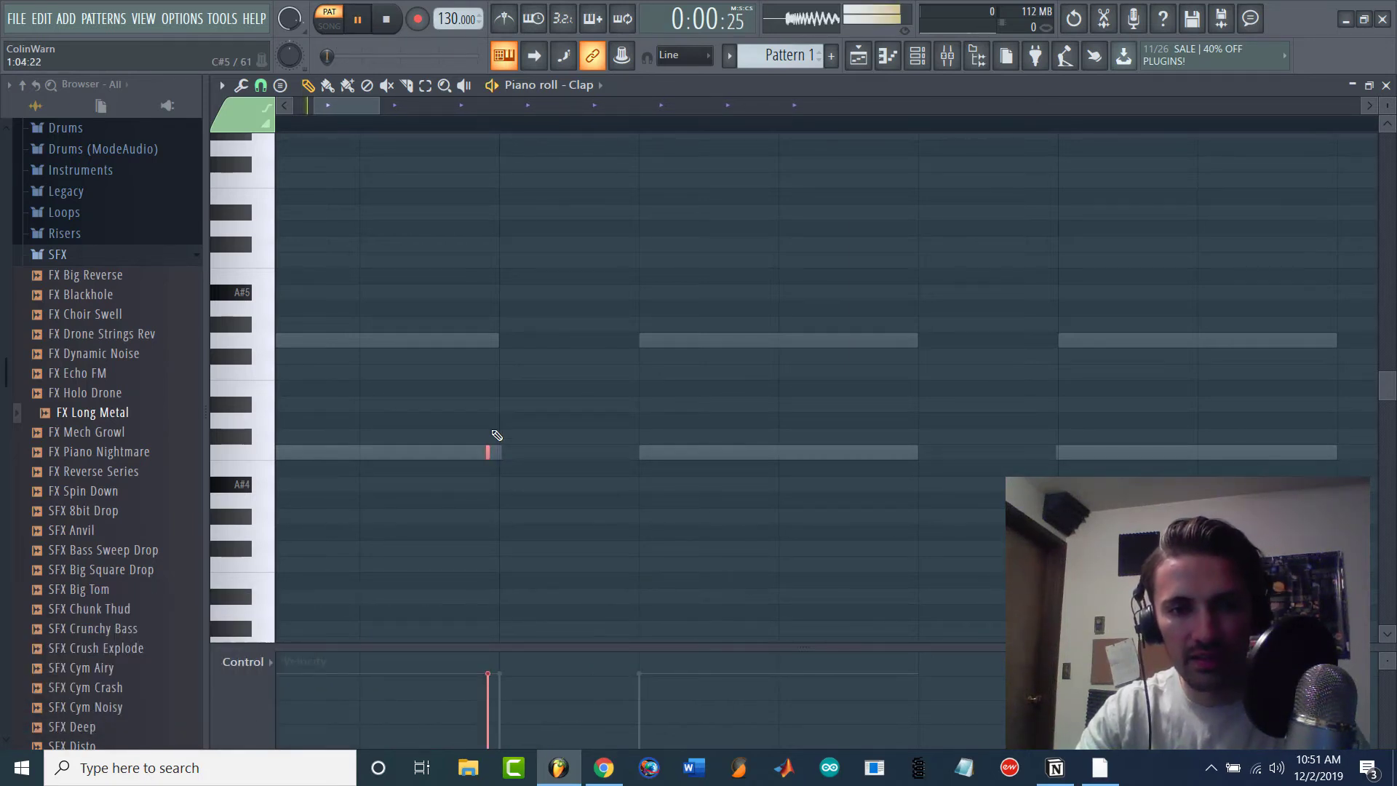
pyautogui.scroll(-6, 496, 434)
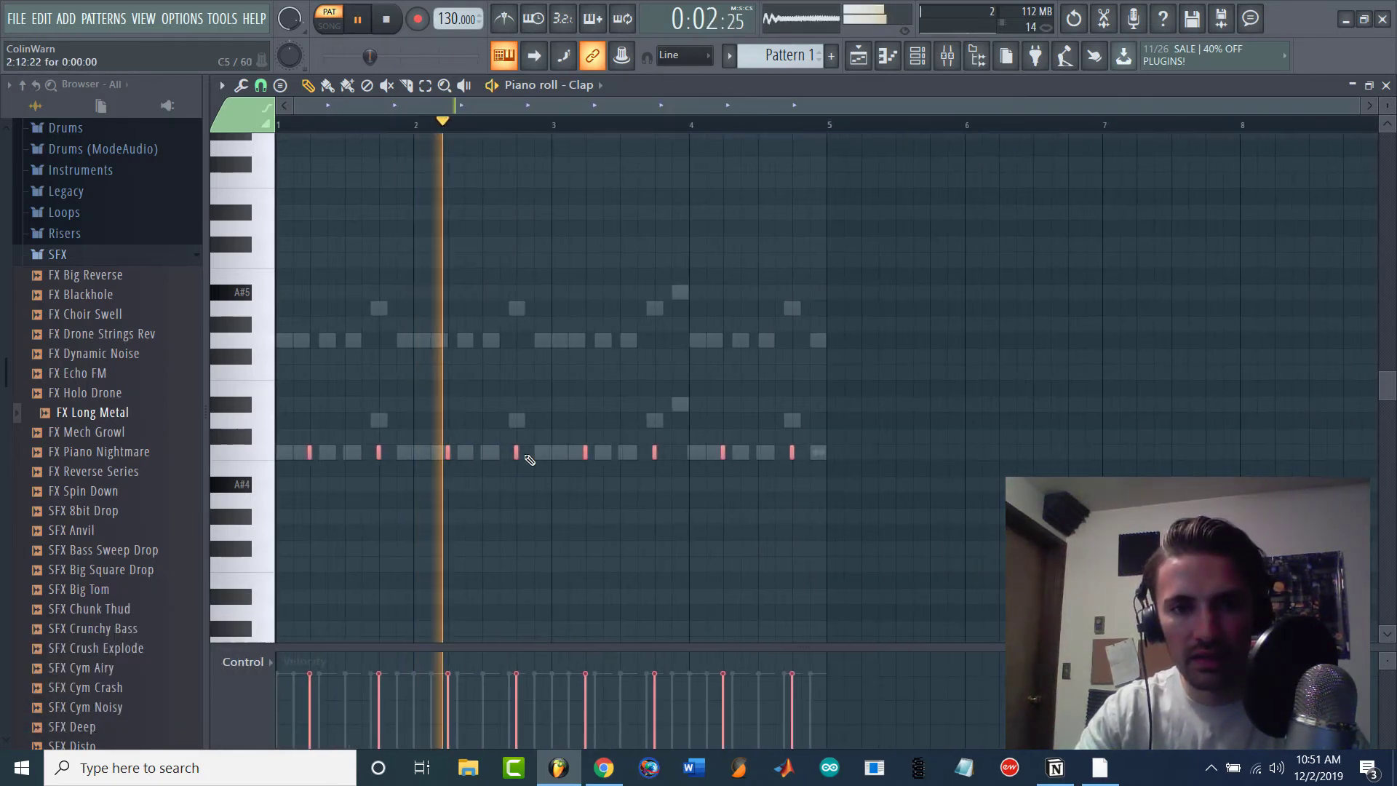
pyautogui.press('space')
# Move the selected claps back onto the beat, with the first at 1:05:00, and play the pattern for comparison.
pyautogui.scroll(6, 360, 459)
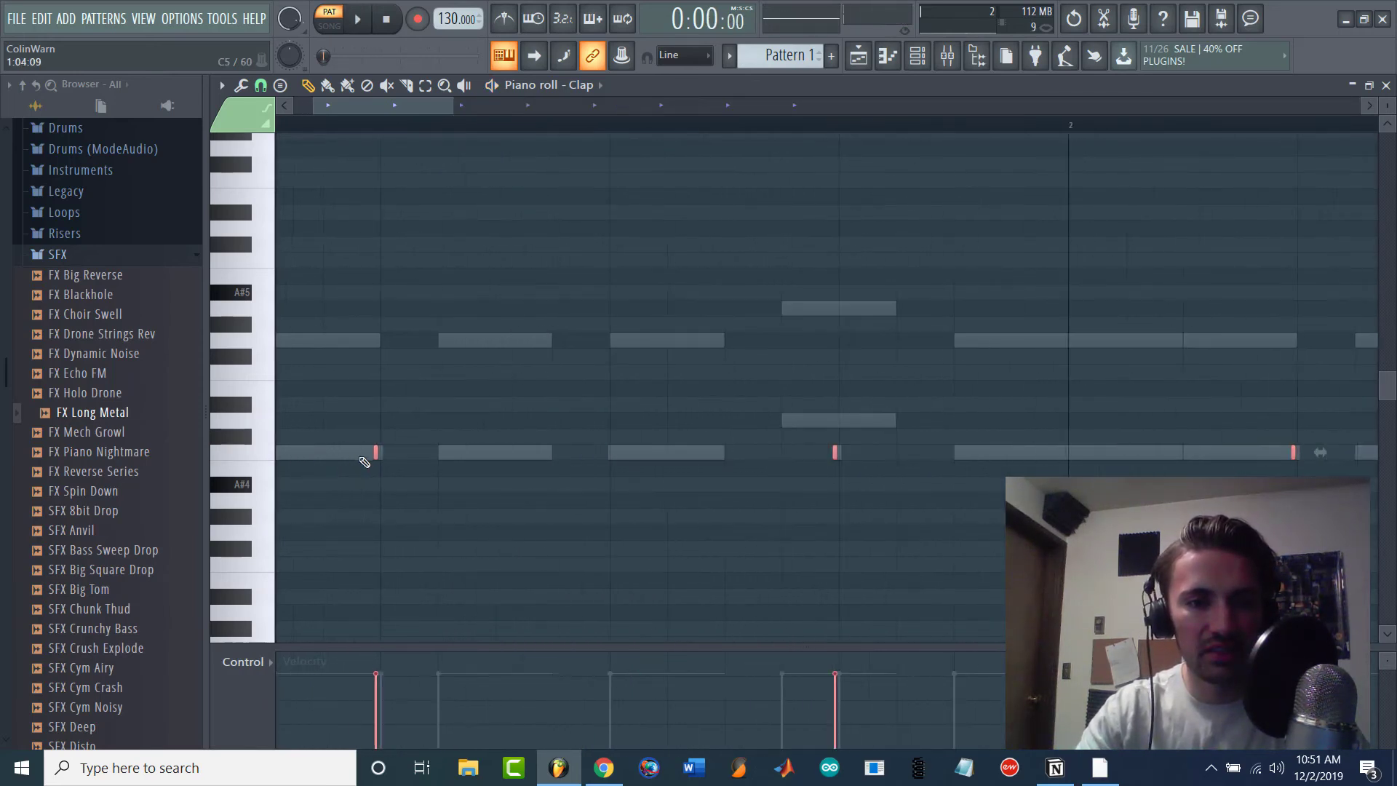
pyautogui.moveTo(375, 454); pyautogui.dragTo(388, 456)
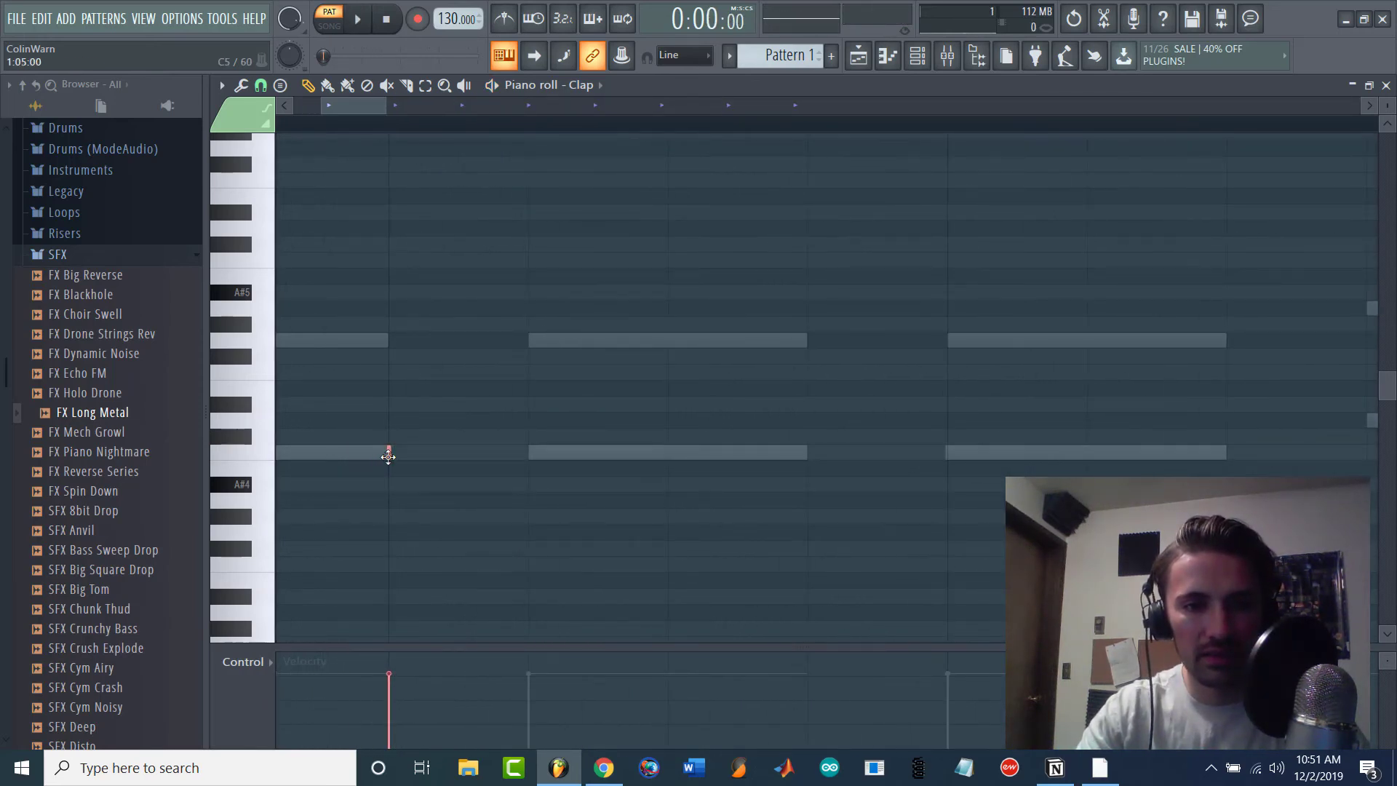
pyautogui.press('space')
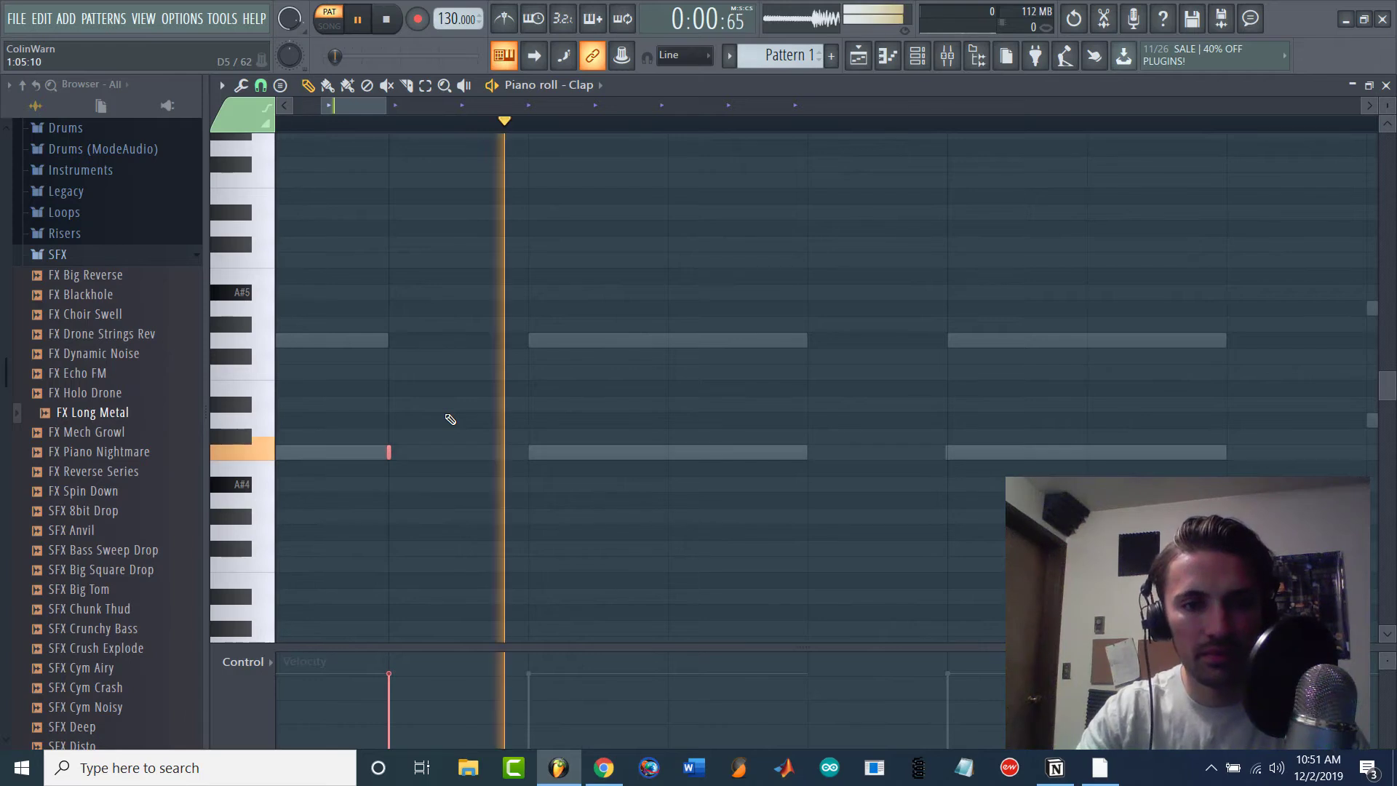
pyautogui.press('space')
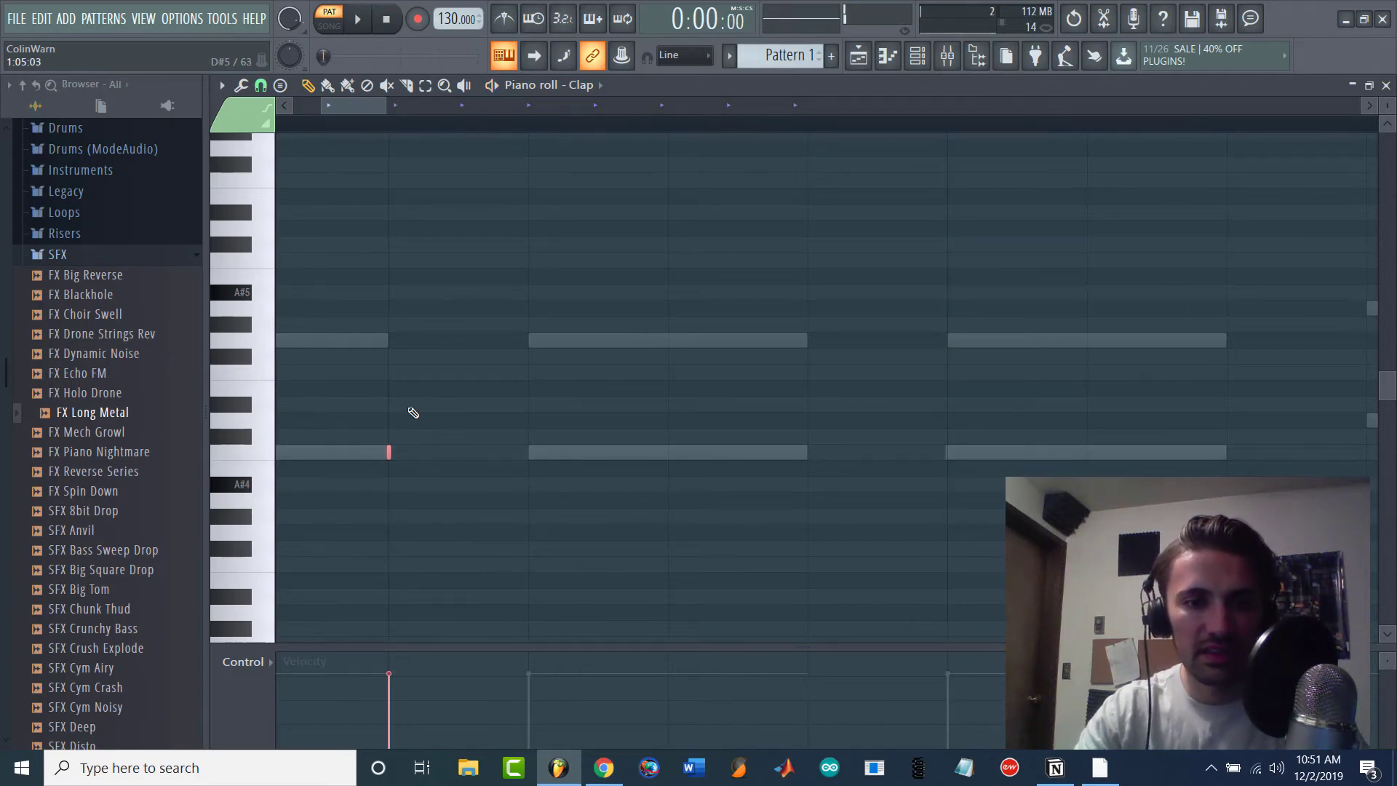
# Shift all claps ahead of the beat so the first starts at 1:04:21, play the pattern, and close the piano roll.
pyautogui.moveTo(390, 464); pyautogui.dragTo(372, 456)
pyautogui.press('space')
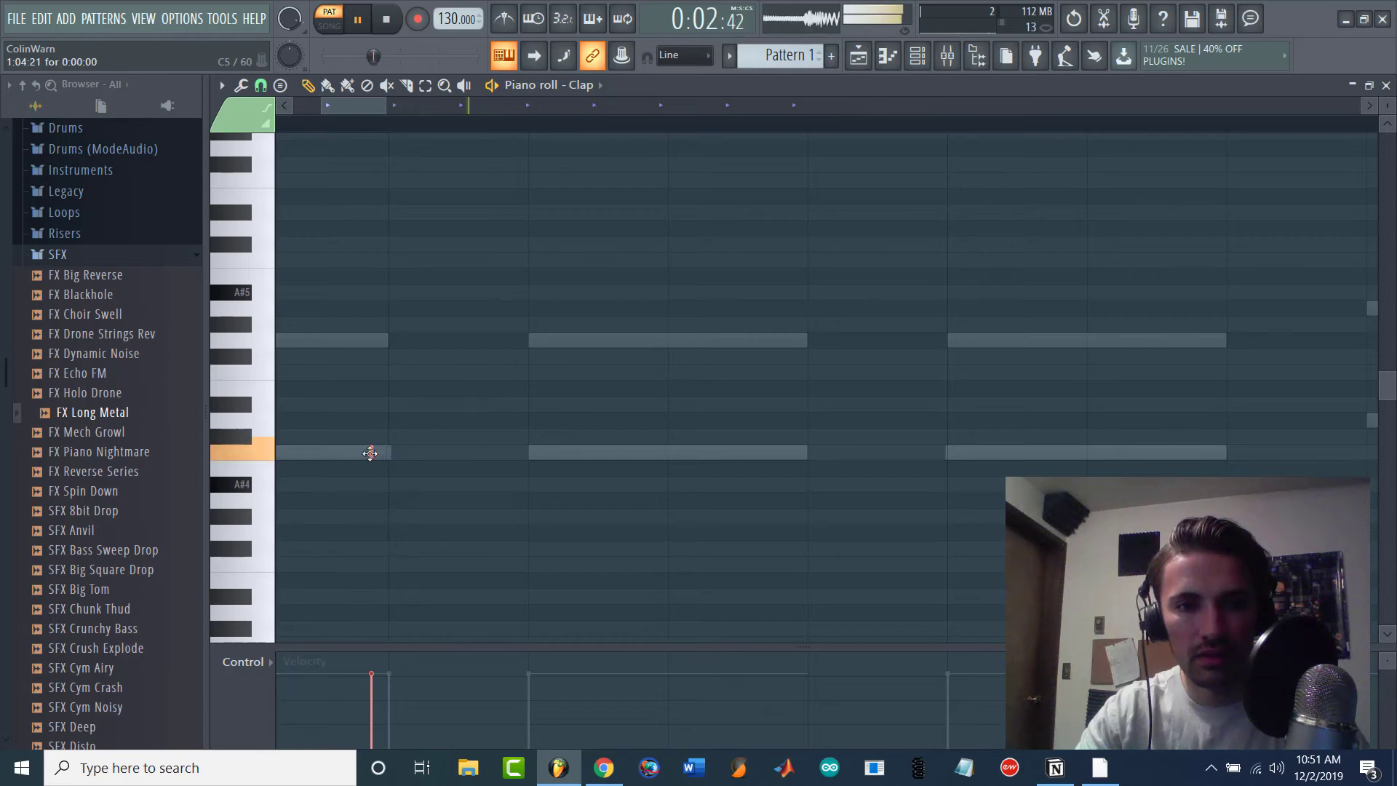
pyautogui.scroll(-3, 371, 448)
pyautogui.press('space')
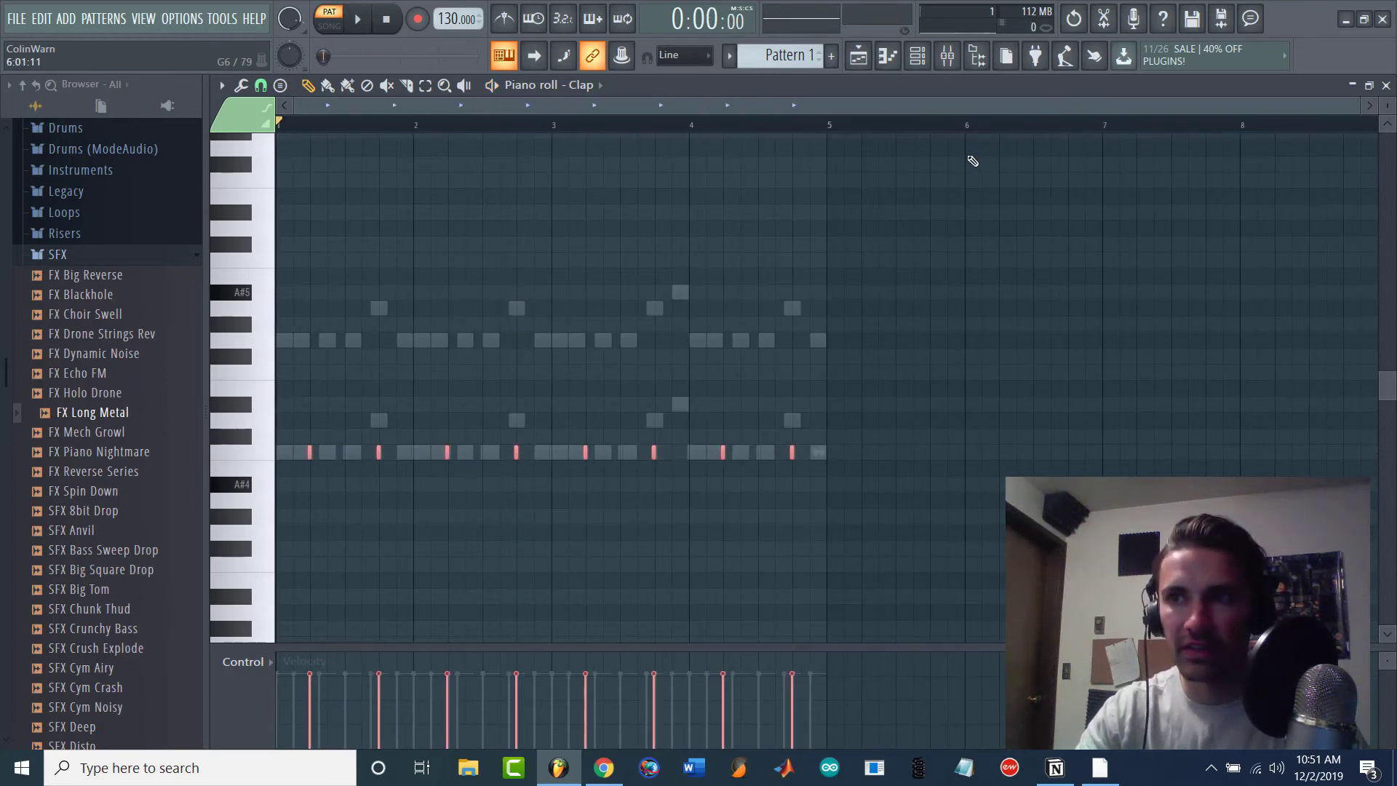
pyautogui.click(775, 293)
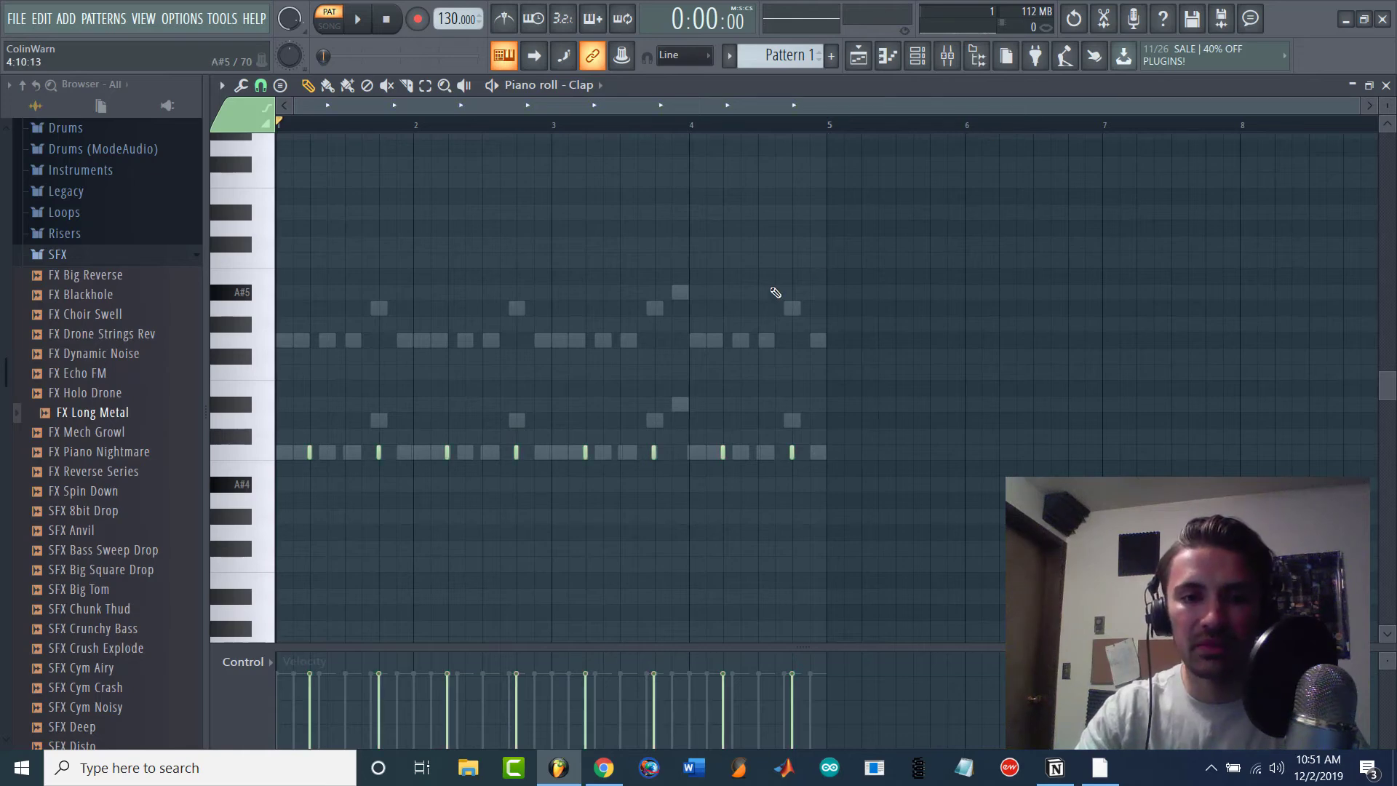
pyautogui.click(1386, 85)
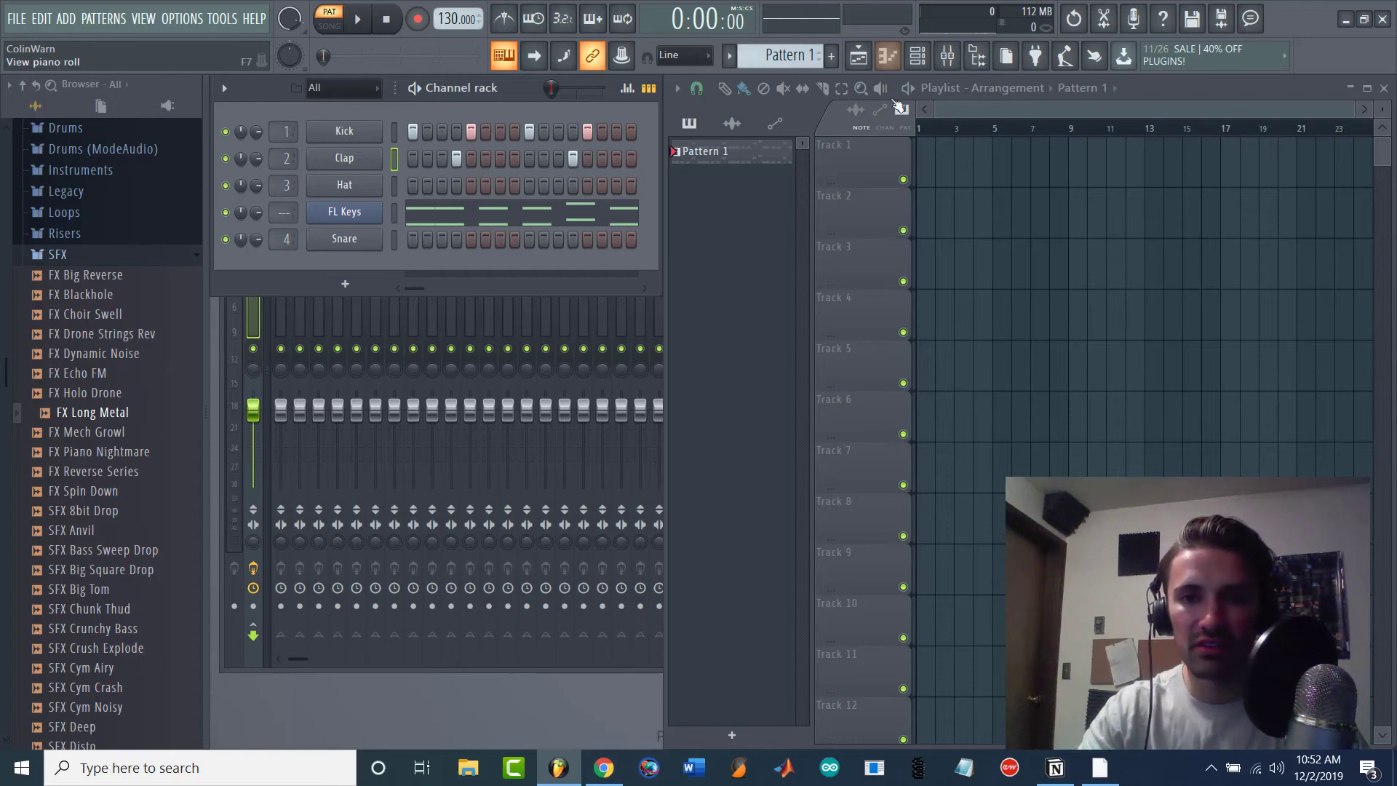
# Paint five consecutive Pattern 1 clips on Track 3 of the playlist, starting just before bar 2.
pyautogui.click(980, 250)
pyautogui.rightClick(989, 251)
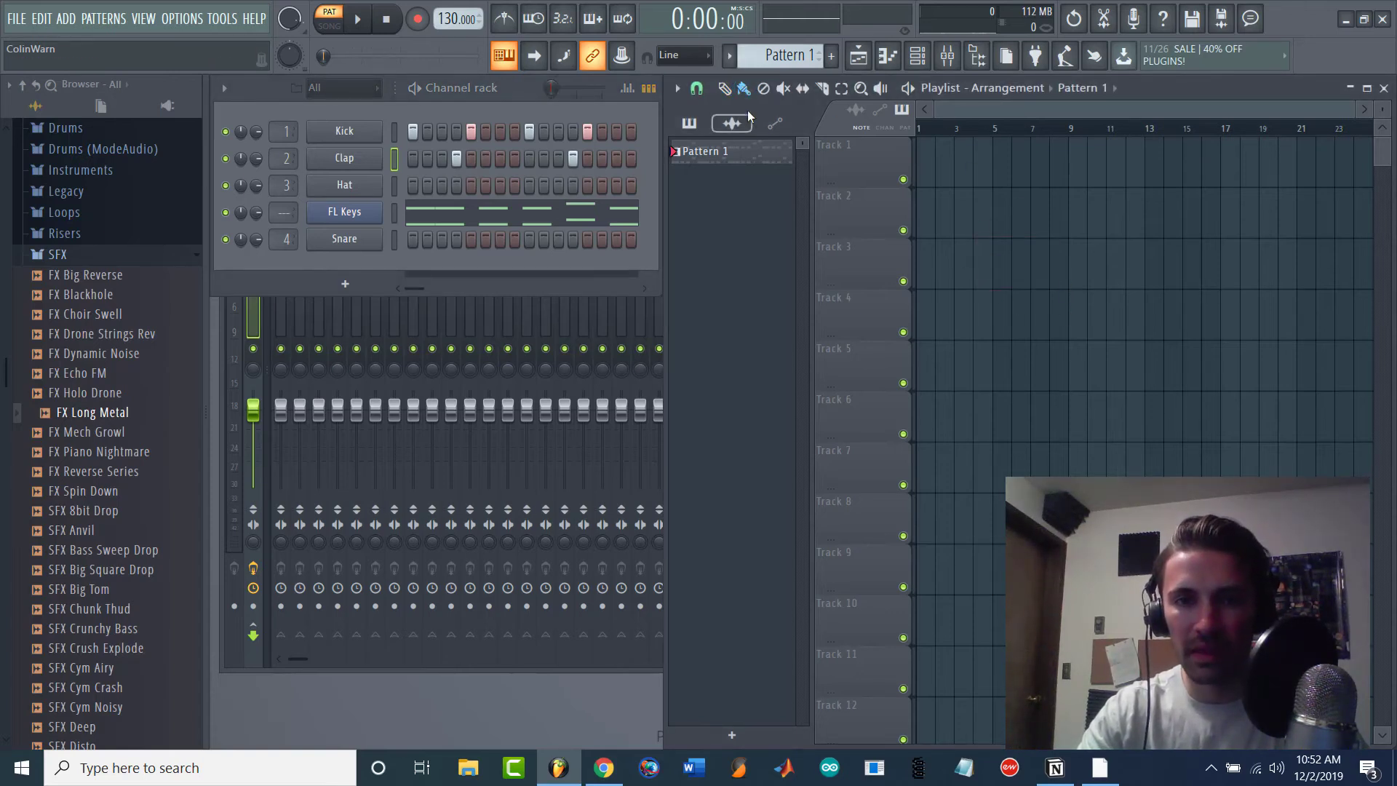
pyautogui.moveTo(961, 281)
pyautogui.mouseDown()
pyautogui.moveTo(1275, 336)
pyautogui.moveTo(1246, 341)
pyautogui.mouseUp()
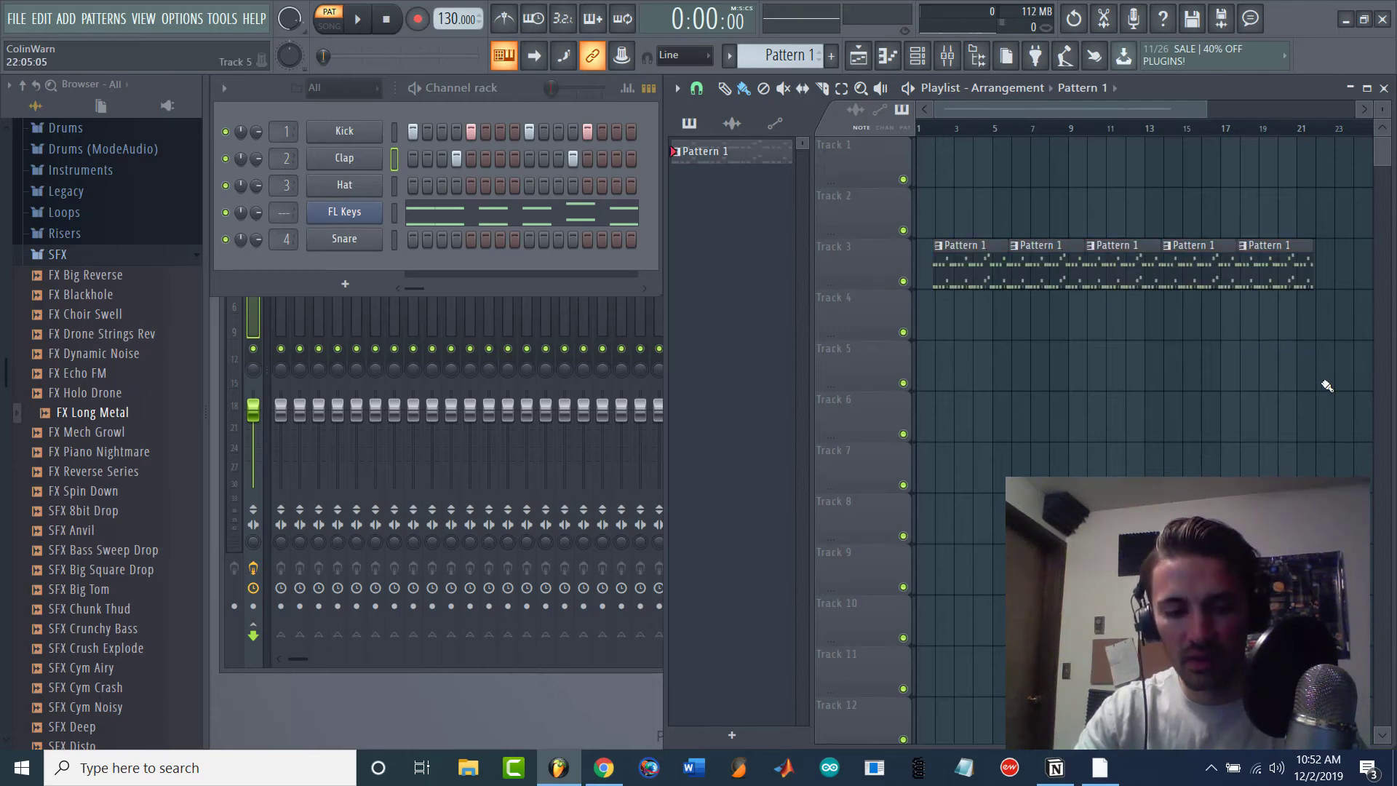
# Select all five Pattern 1 clips on Track 3 and nudge them together slightly earlier in time.
pyautogui.moveTo(1350, 382); pyautogui.dragTo(887, 184)
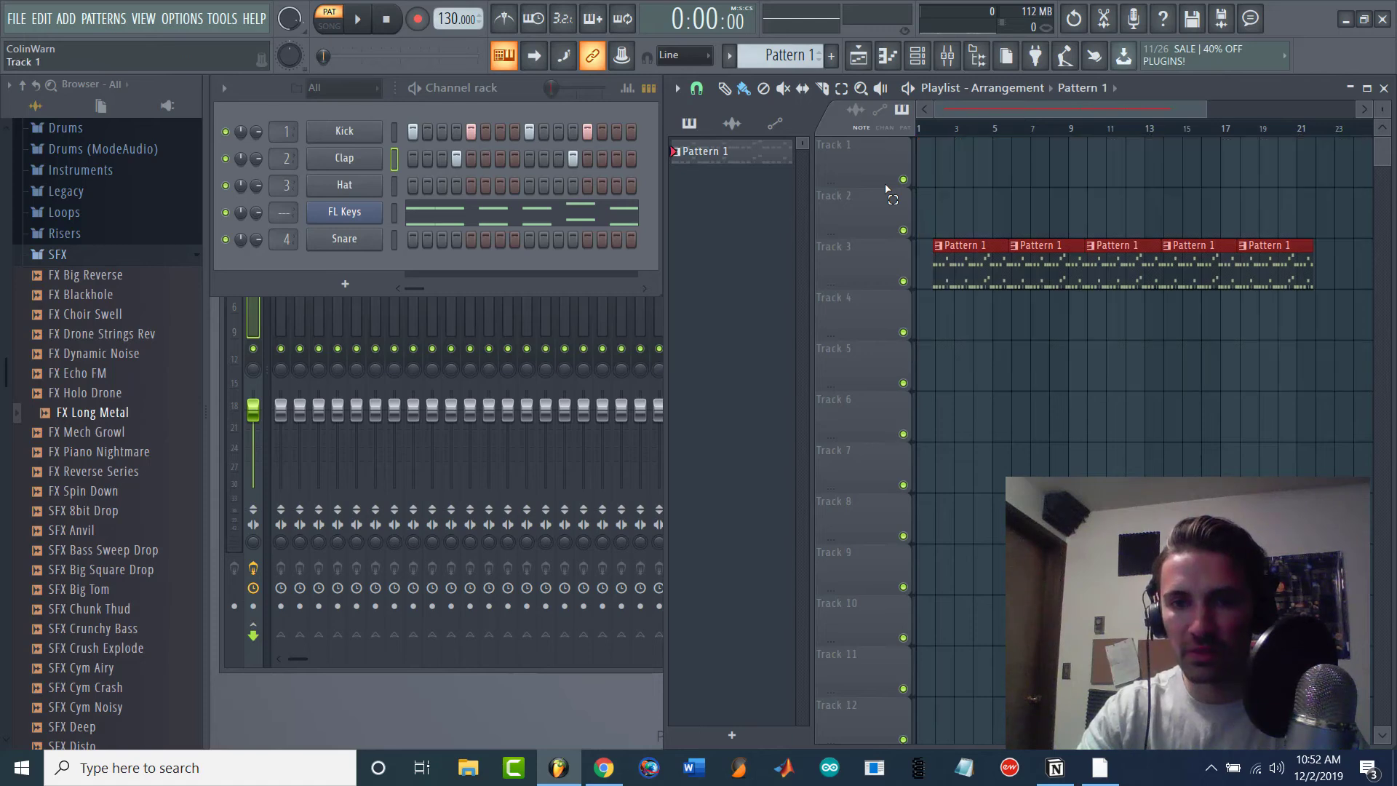
pyautogui.scroll(2, 914, 248)
pyautogui.scroll(3, 971, 283)
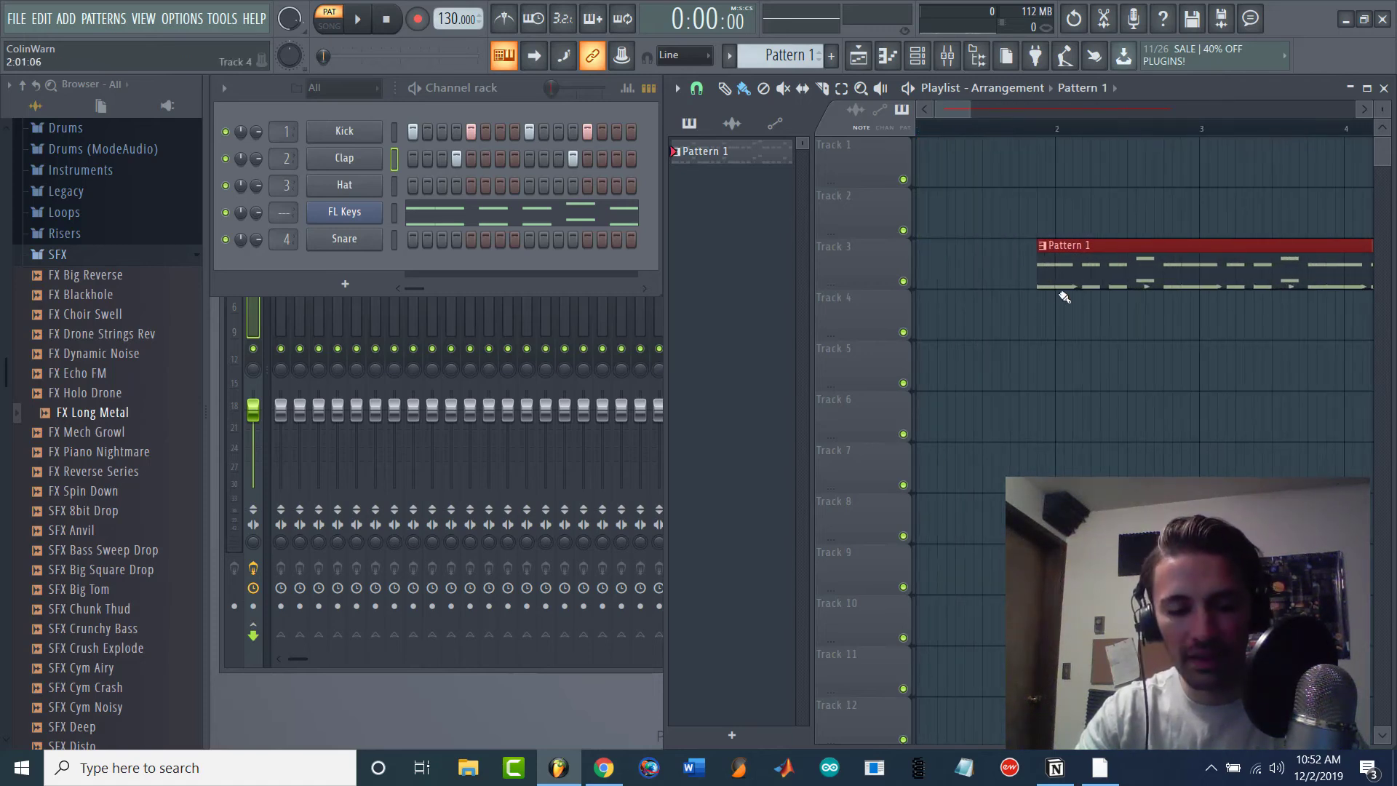
pyautogui.moveTo(1062, 290)
pyautogui.mouseDown()
pyautogui.moveTo(954, 285)
pyautogui.moveTo(1181, 285)
pyautogui.moveTo(1050, 288)
pyautogui.mouseUp()
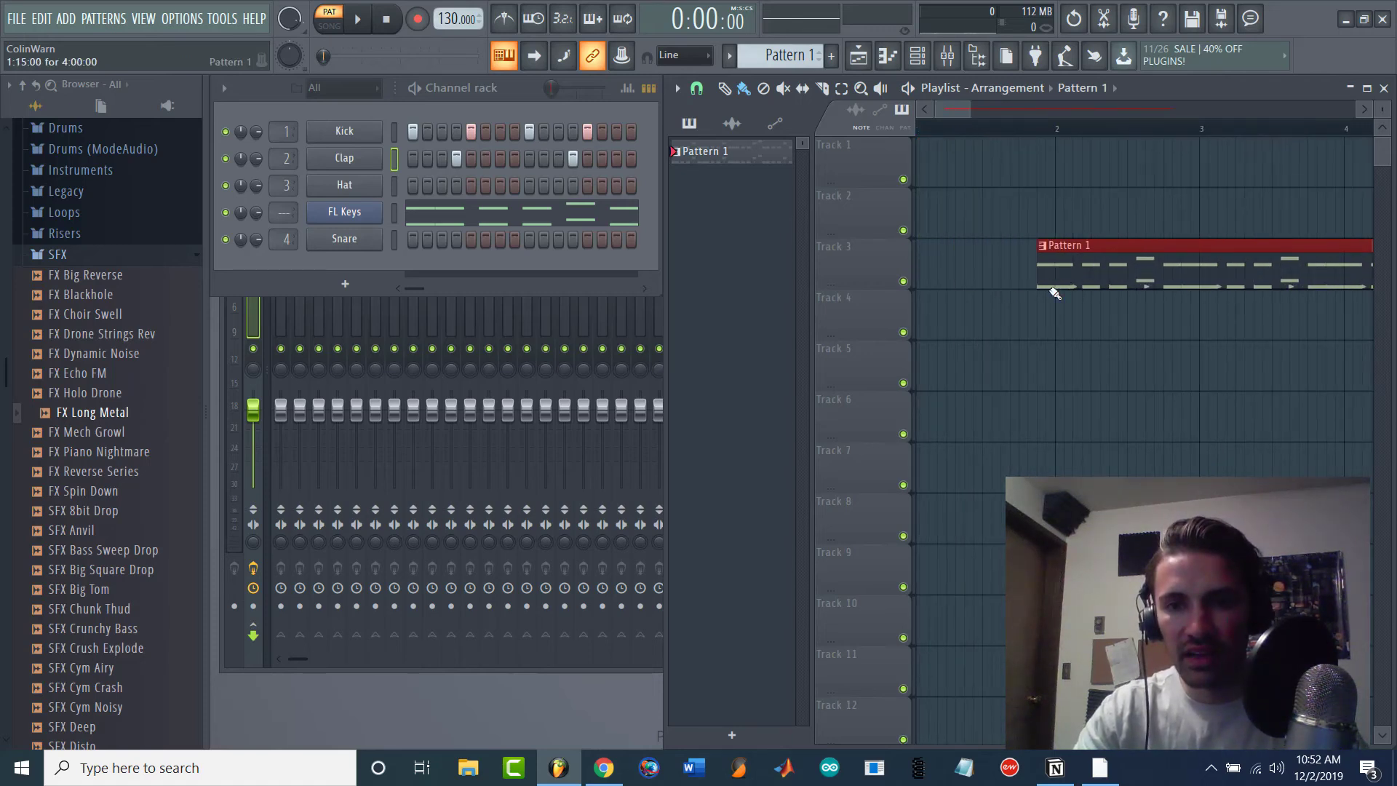
pyautogui.scroll(6, 1033, 284)
pyautogui.scroll(-3, 1031, 280)
pyautogui.scroll(2, 1001, 221)
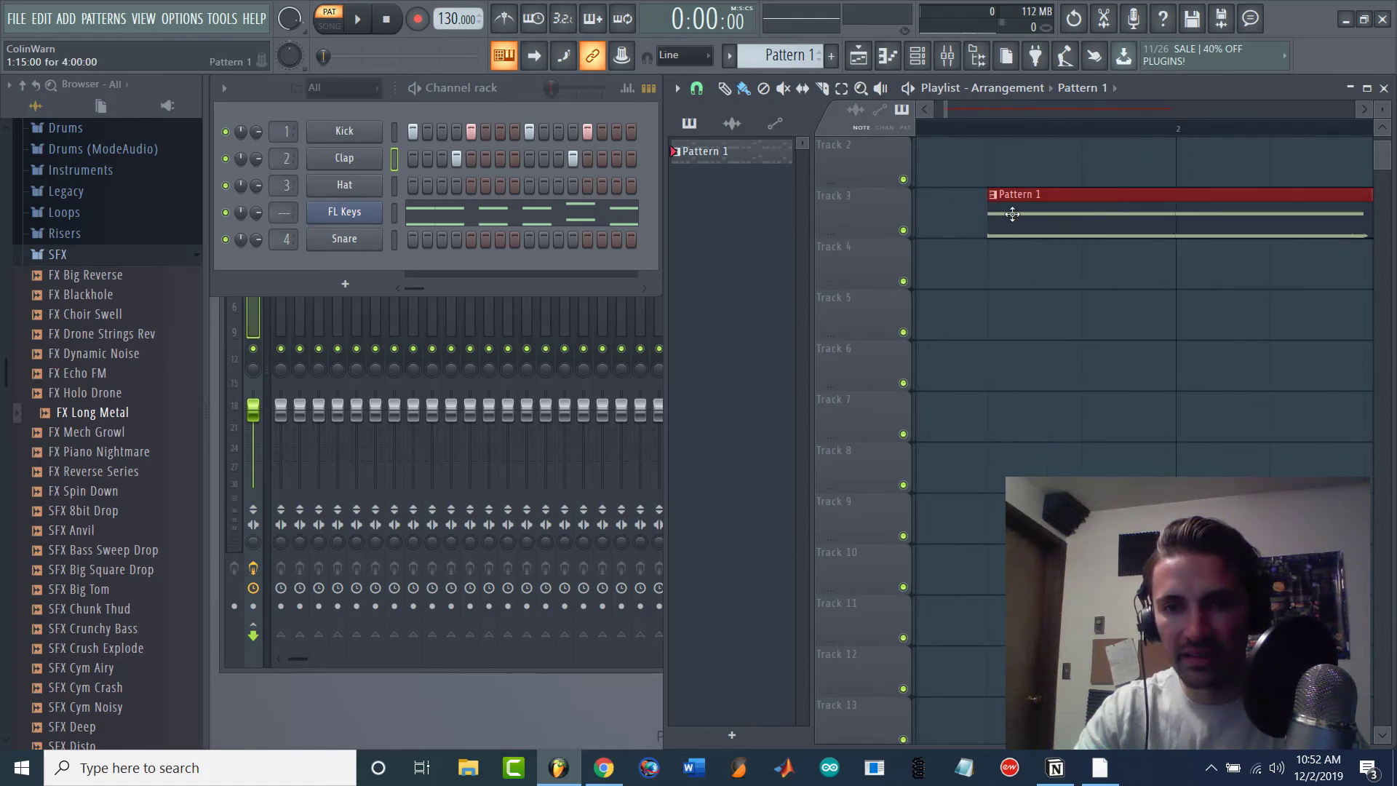
pyautogui.moveTo(1012, 214)
pyautogui.mouseDown()
pyautogui.moveTo(1079, 221)
pyautogui.moveTo(1005, 218)
pyautogui.mouseUp()
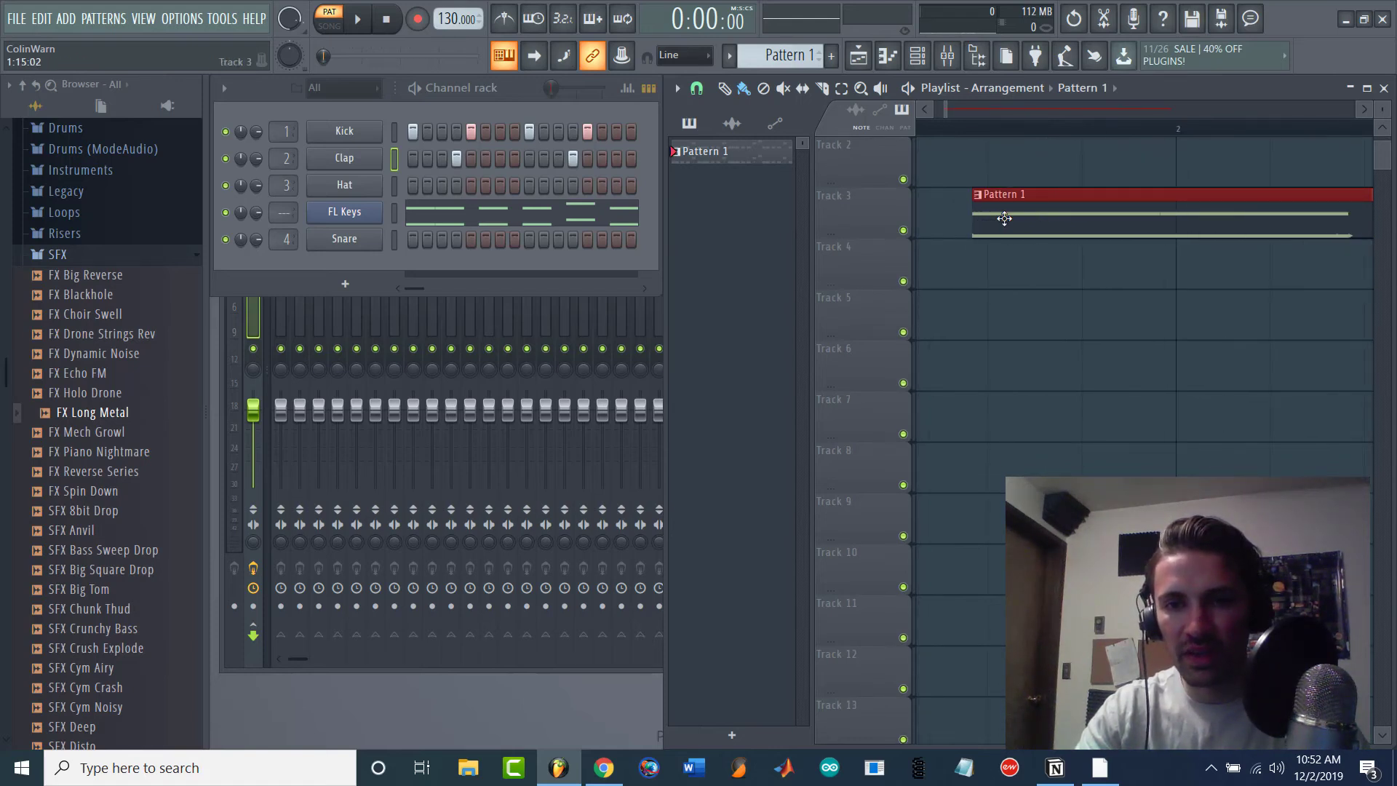
# Delete the last three Pattern 1 clips on Track 3, leaving the first two.
pyautogui.scroll(-6, 1106, 327)
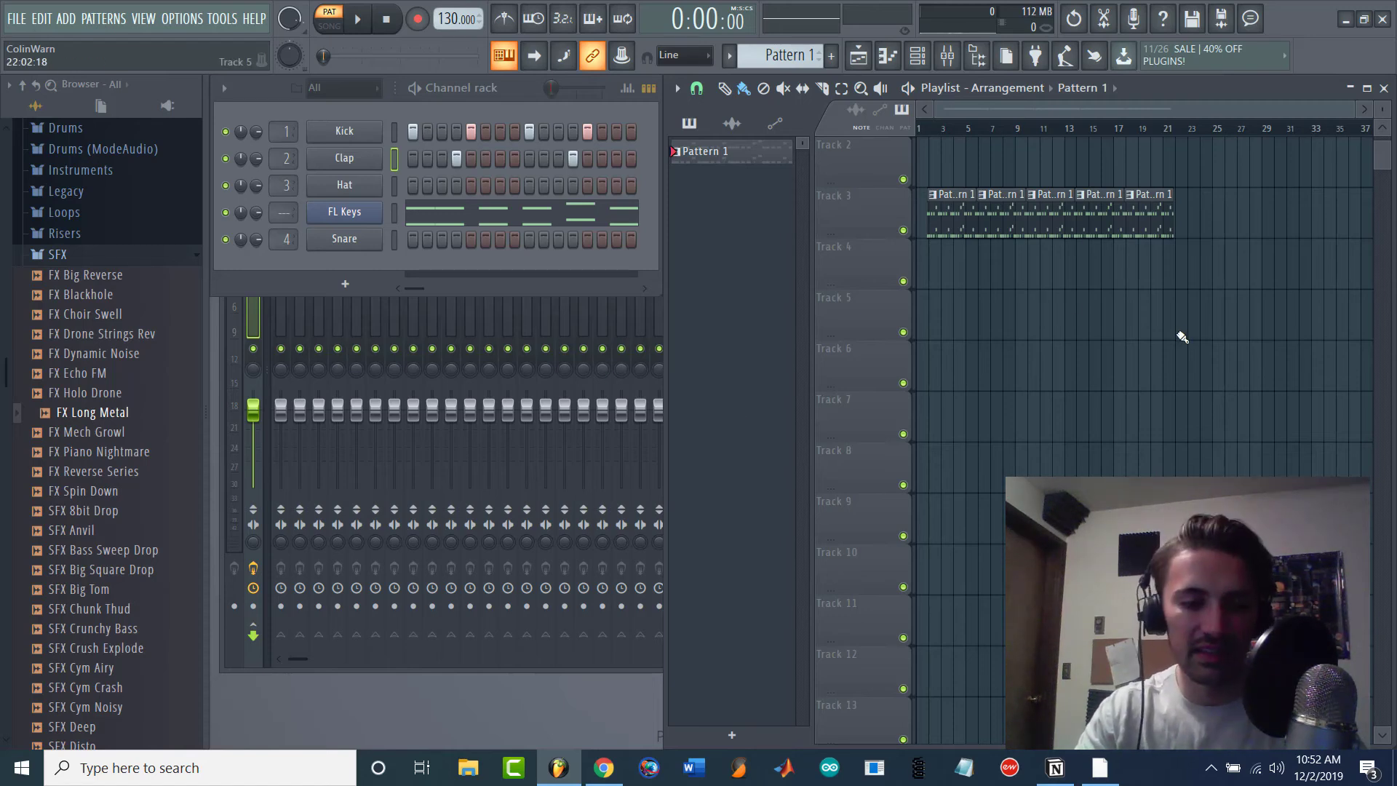
pyautogui.moveTo(1178, 278); pyautogui.dragTo(1035, 231)
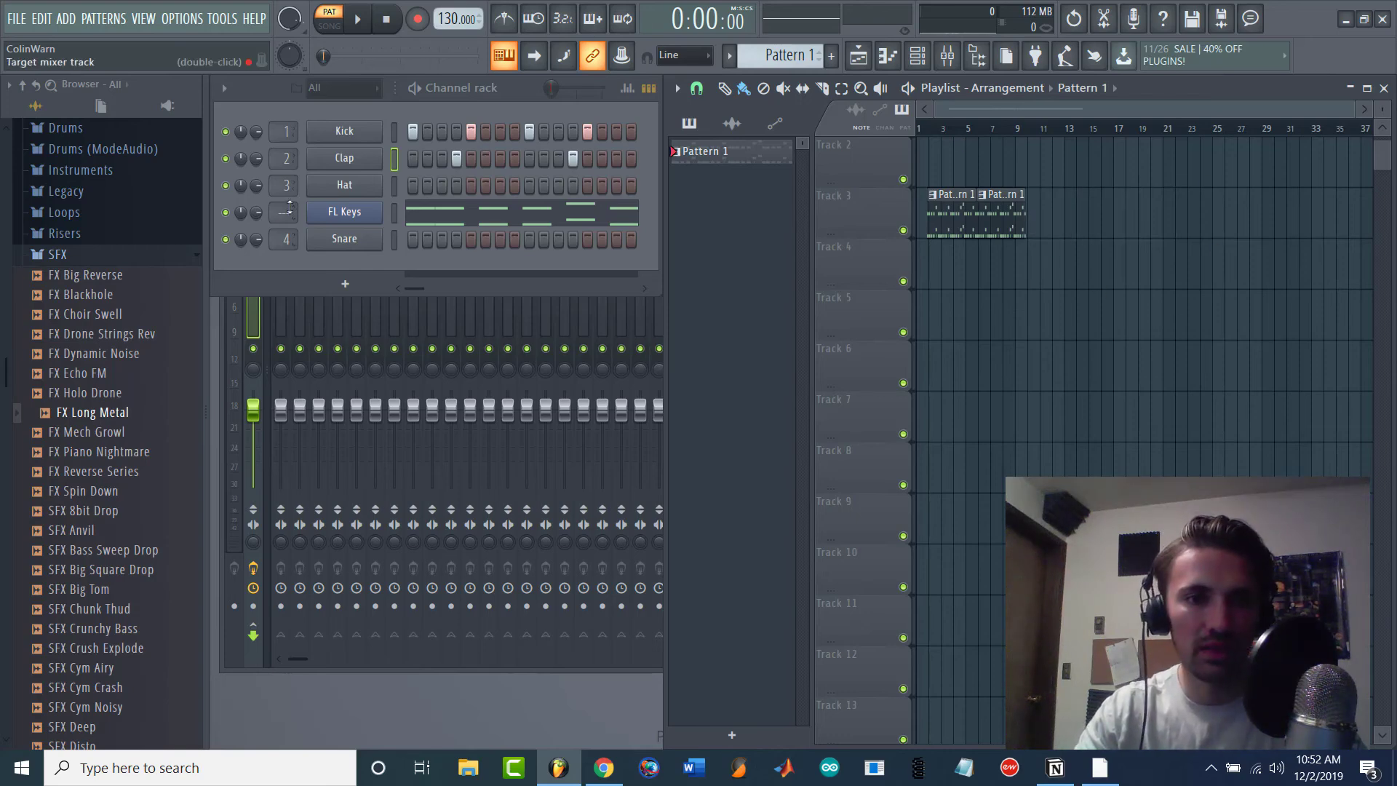
# Open the FL Keys melody in the piano roll to review its notes, and close the piano roll.
pyautogui.rightClick(344, 212)
pyautogui.click(420, 211)
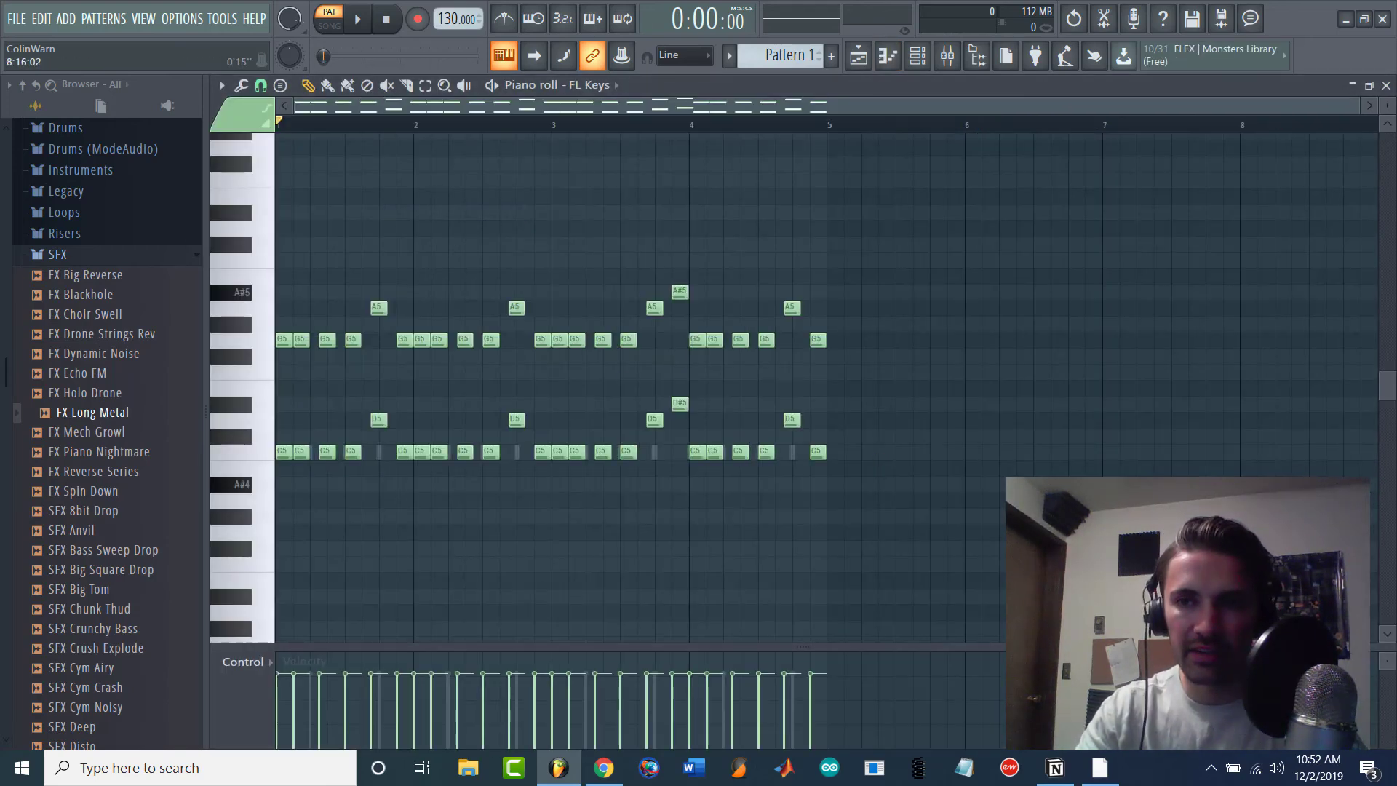
pyautogui.click(1386, 85)
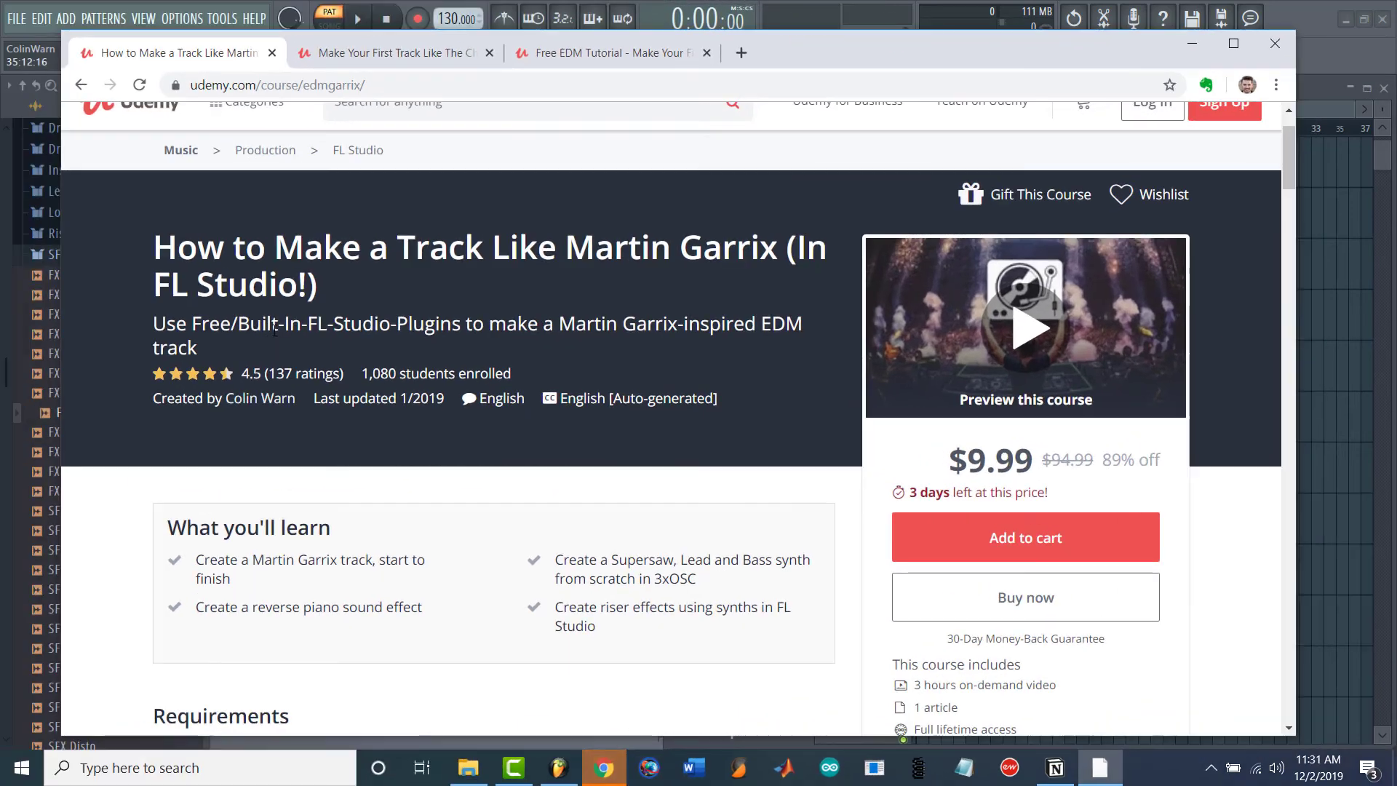
# Read through the Udemy page for the Martin Garrix track course, from its overview to the course content.
pyautogui.scroll(-1, 274, 330)
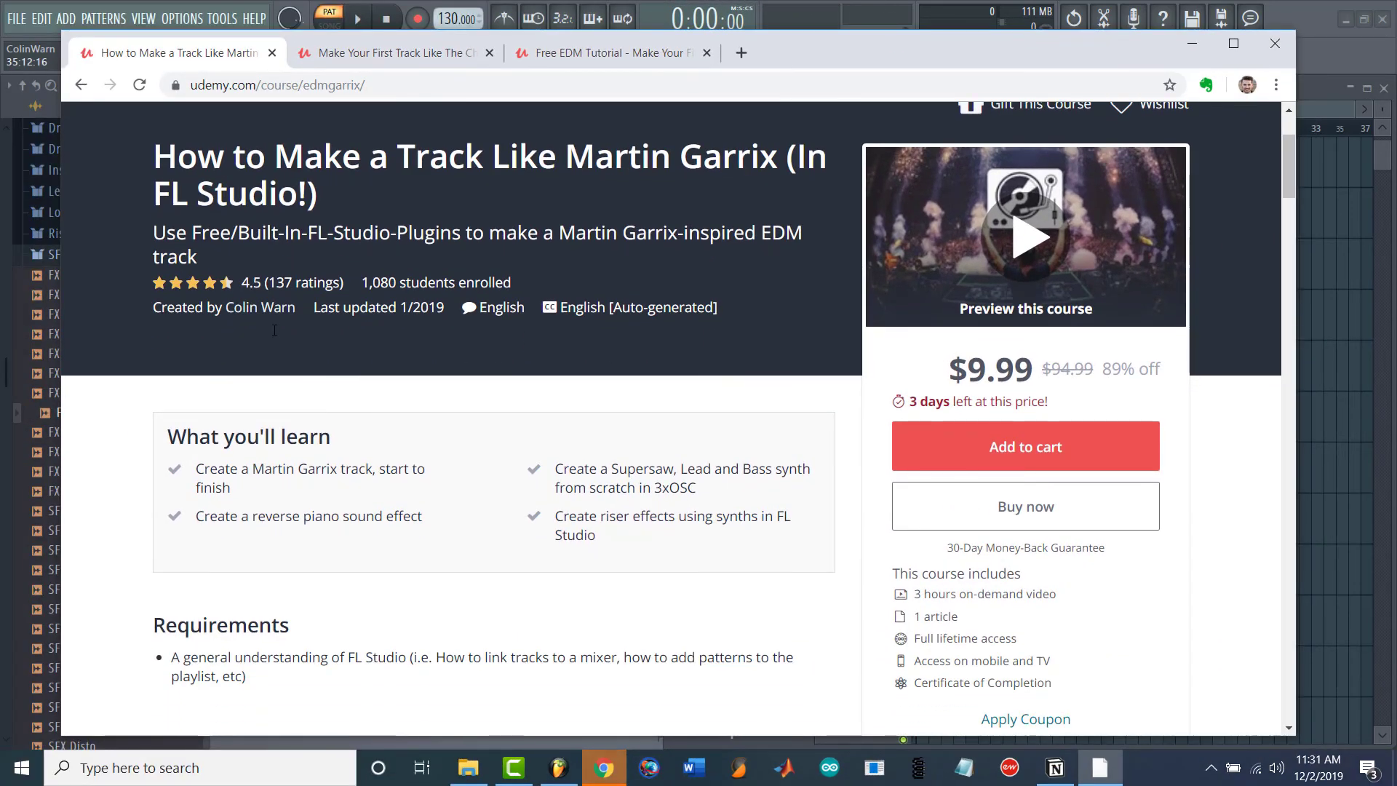
pyautogui.scroll(-3, 275, 330)
pyautogui.scroll(-2, 274, 330)
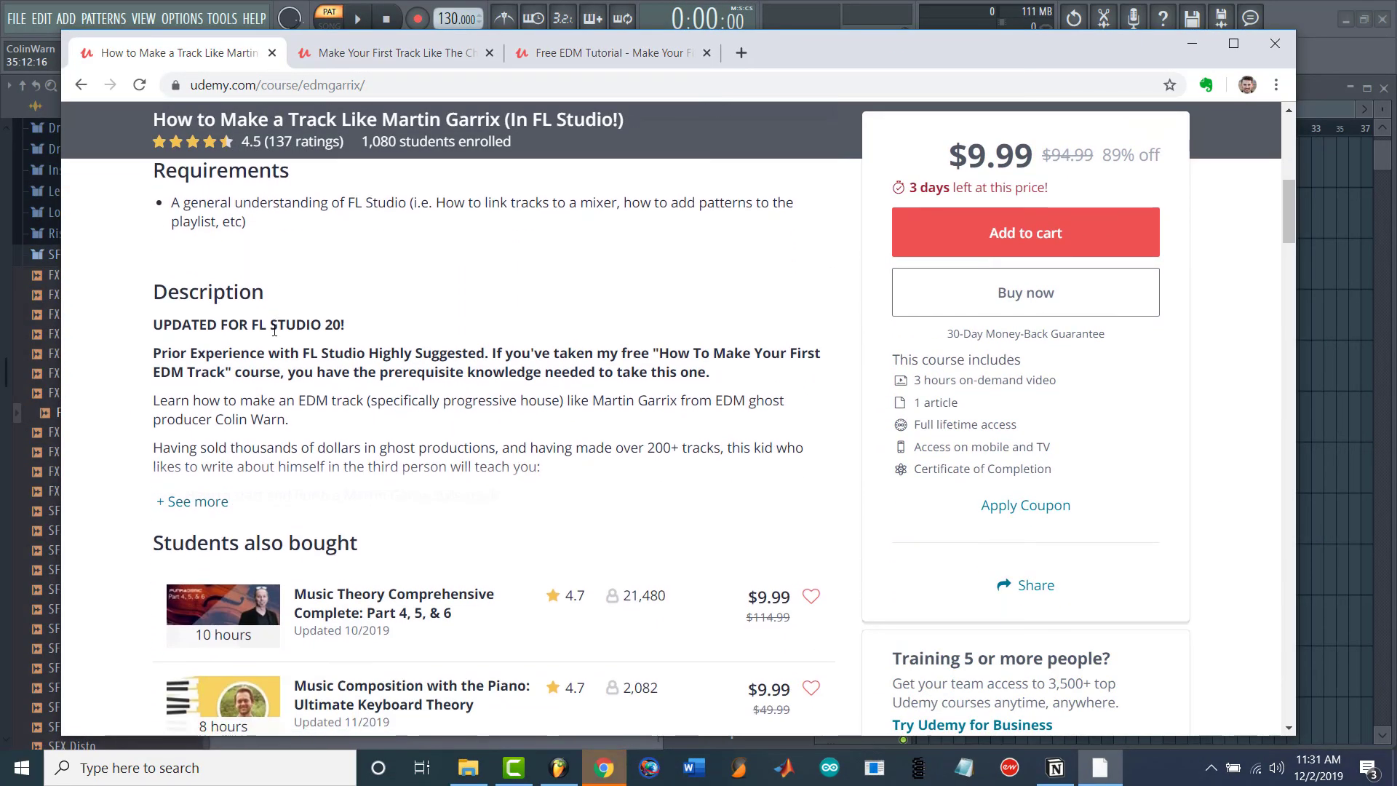
pyautogui.scroll(-5, 275, 330)
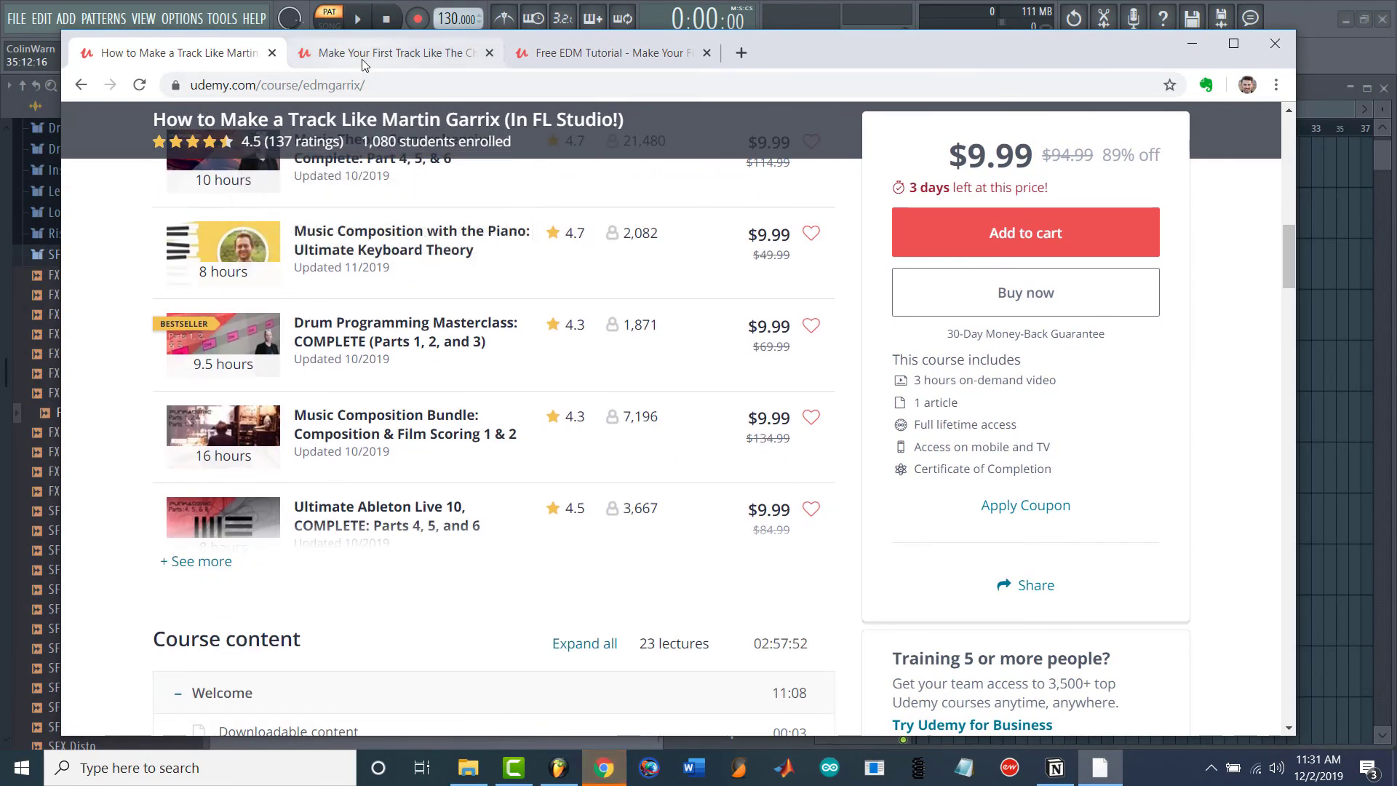
# Bring up the Udemy page for the Chainsmokers track course and read its requirements, description and course content.
pyautogui.click(362, 61)
pyautogui.scroll(-2, 424, 298)
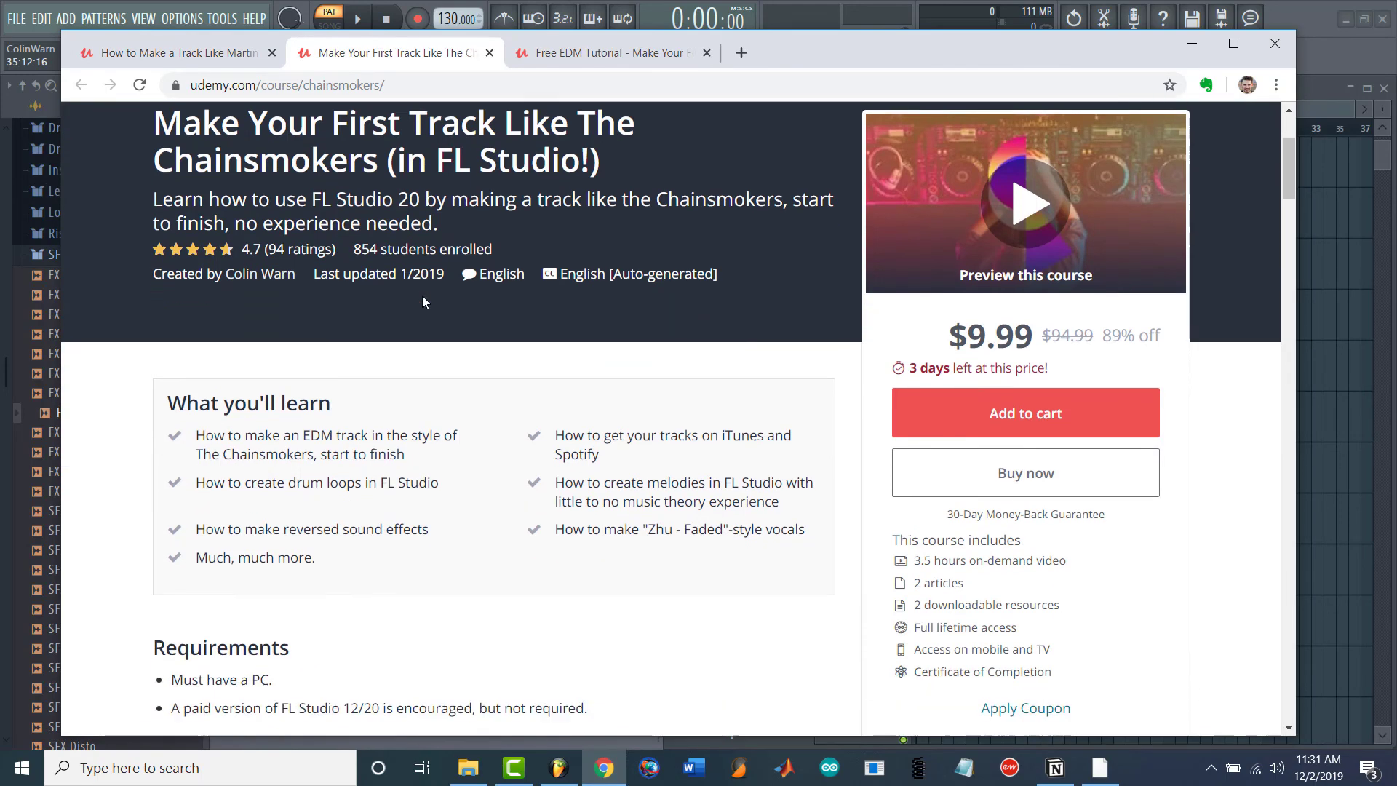
pyautogui.scroll(-5, 424, 300)
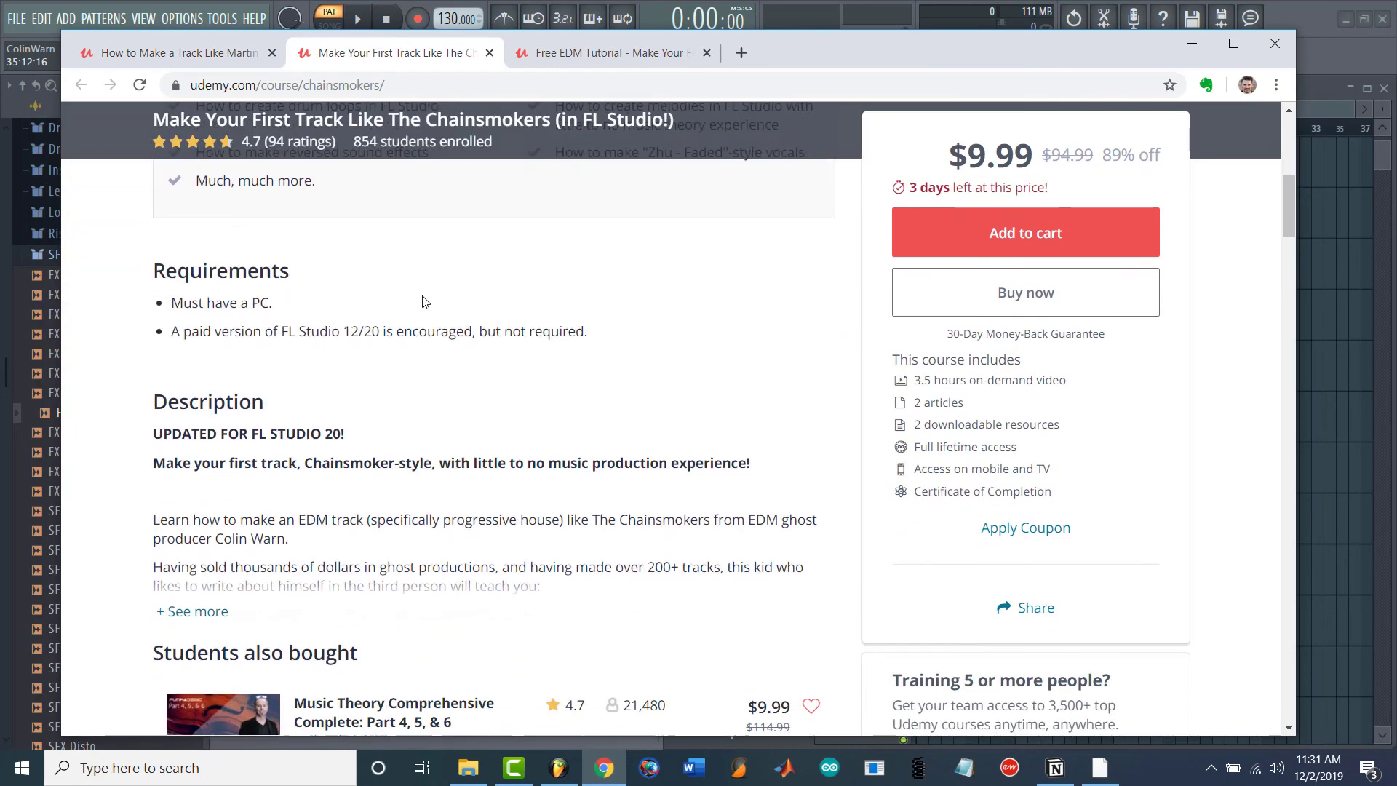
pyautogui.scroll(-10, 425, 301)
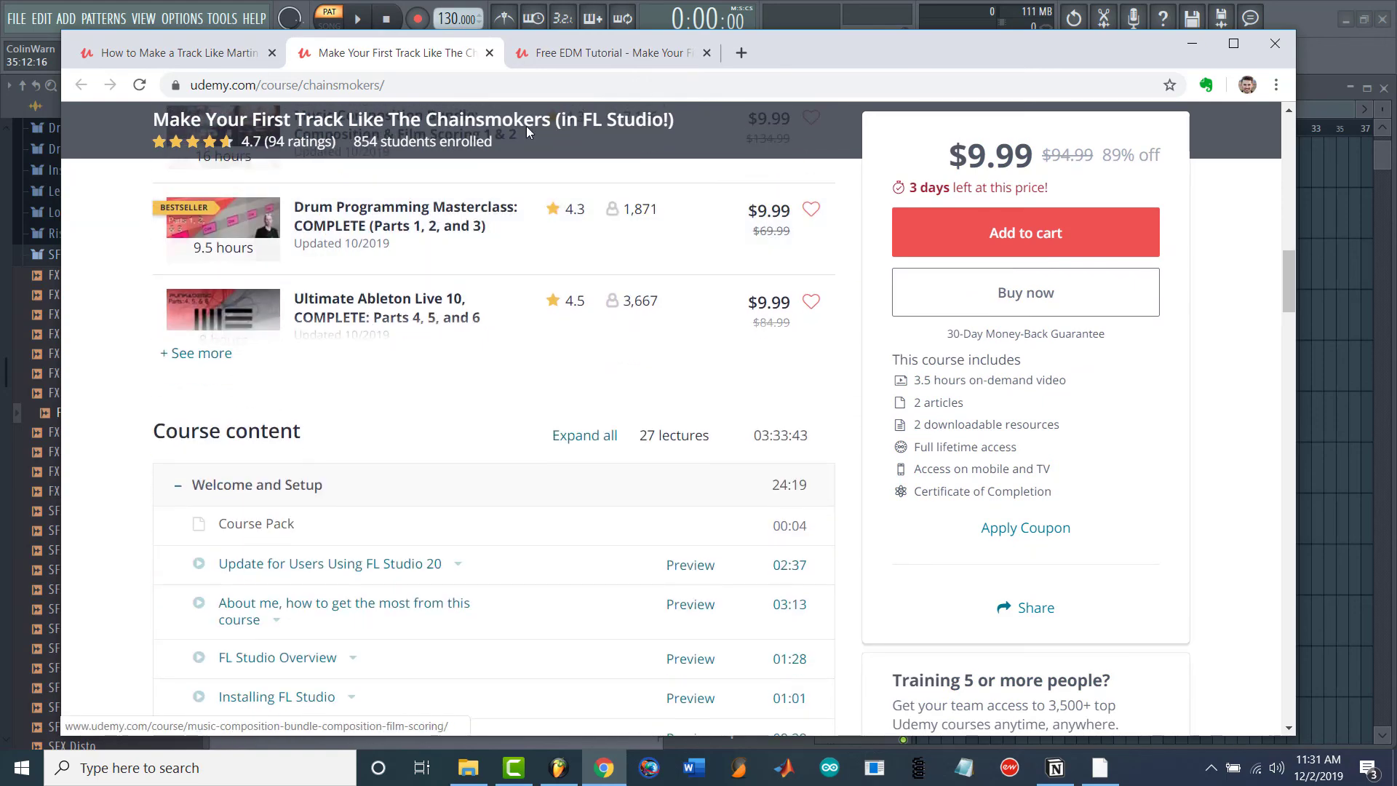
# Bring up the Udemy page for the free first EDM track course and read its requirements and description.
pyautogui.click(574, 54)
pyautogui.scroll(-1, 572, 294)
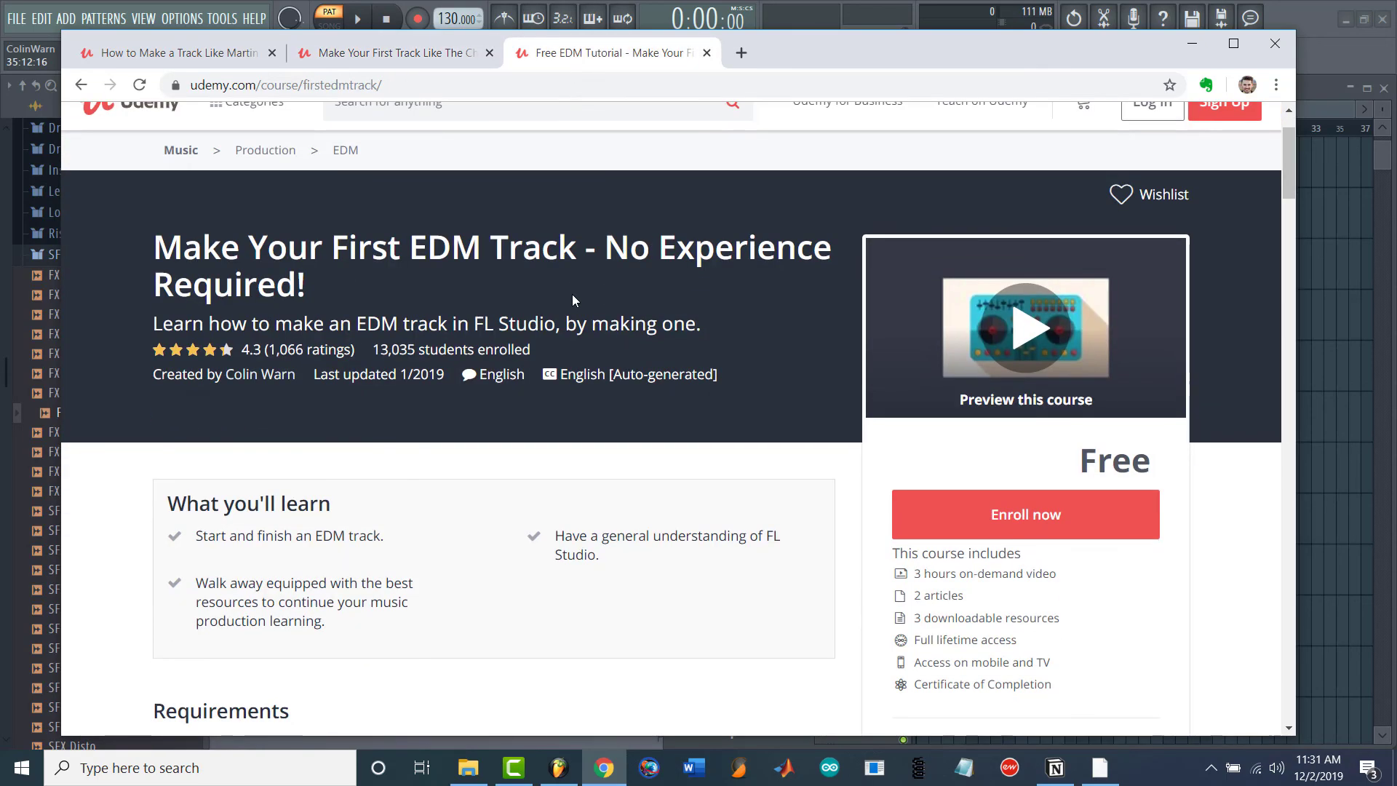
pyautogui.scroll(-5, 572, 294)
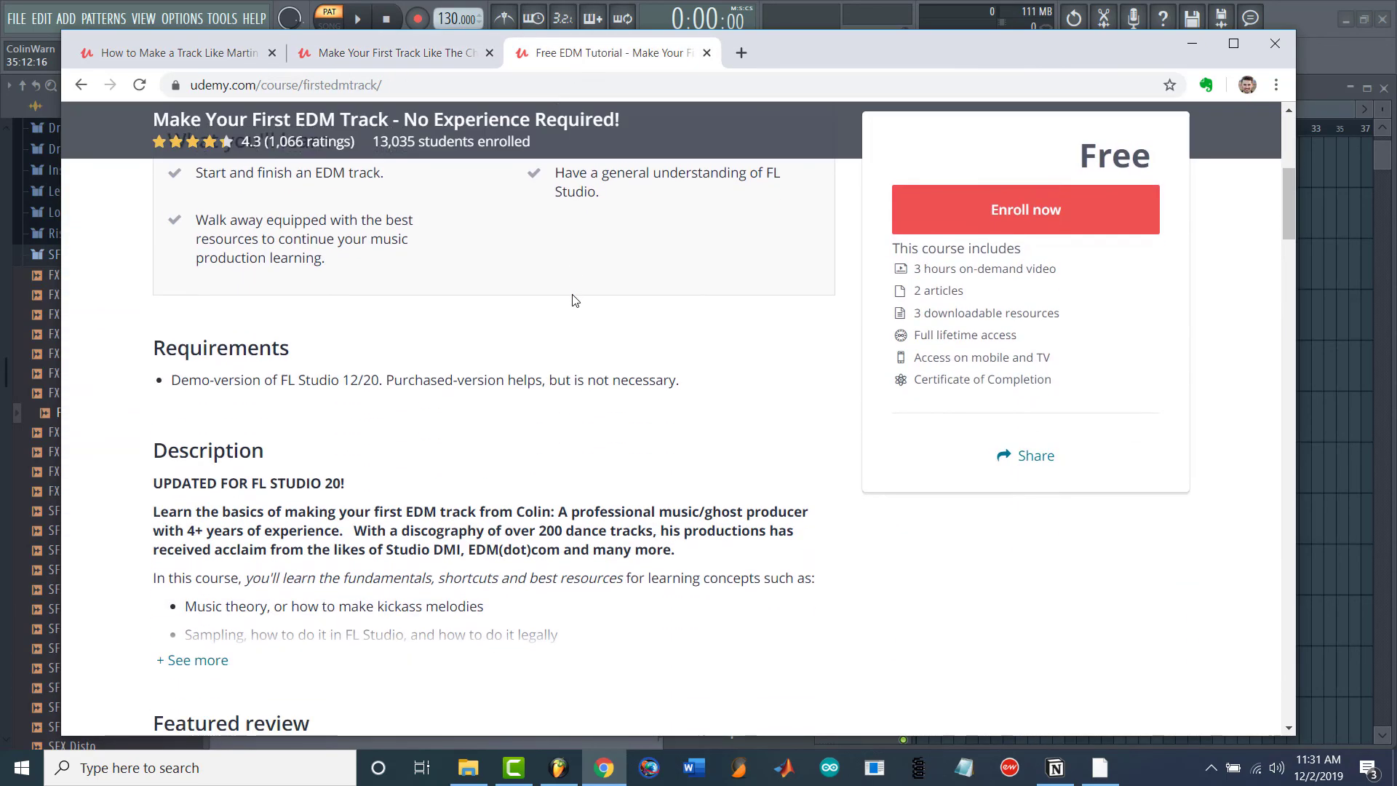
pyautogui.scroll(-4, 575, 300)
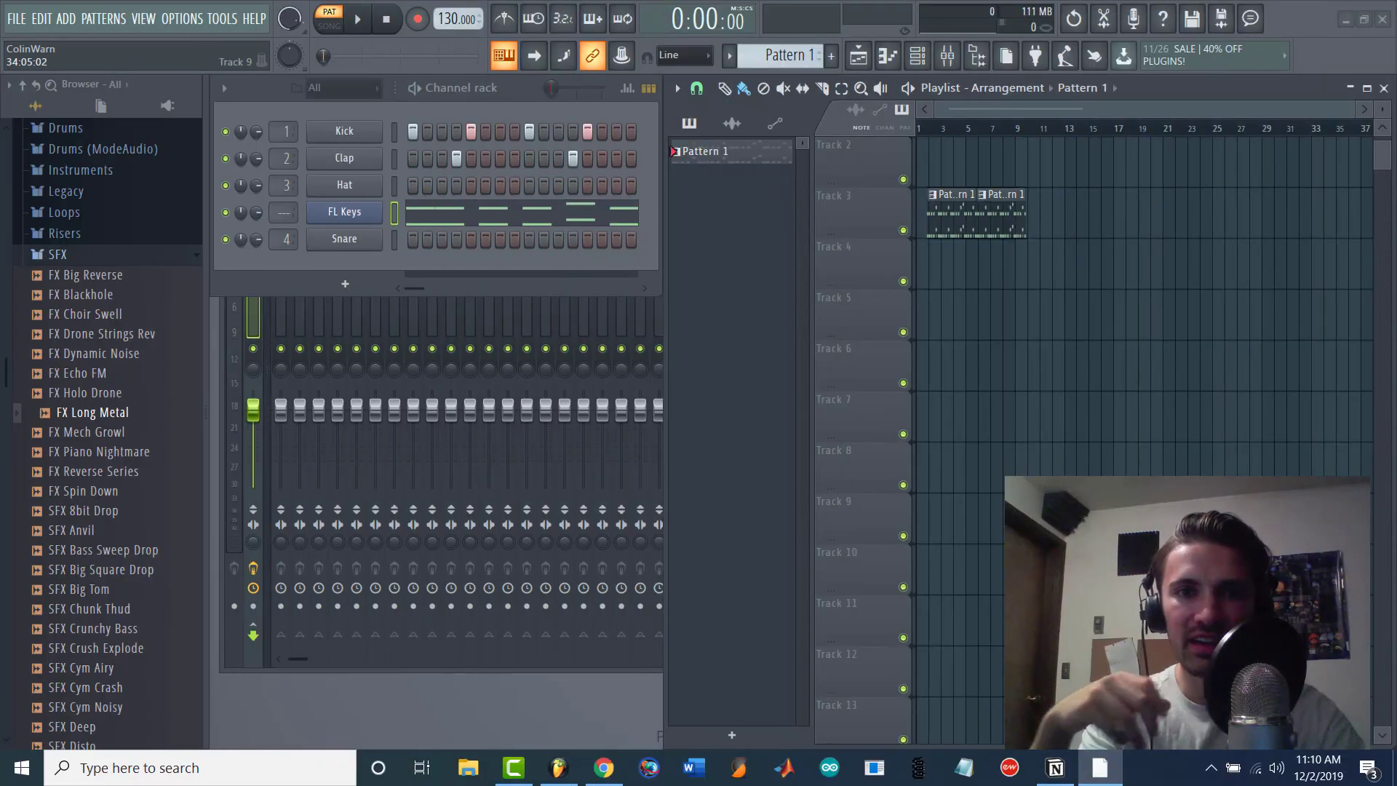